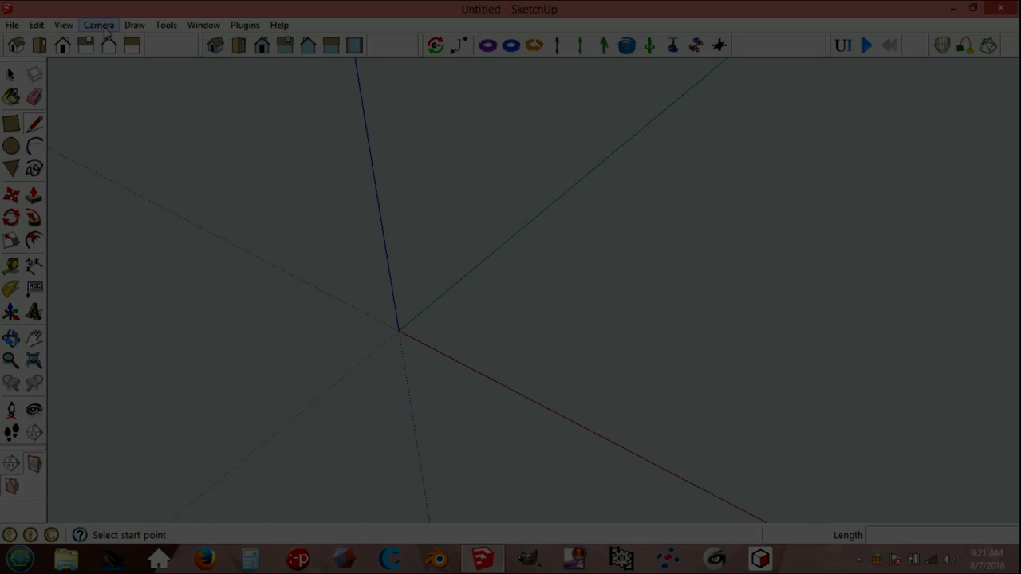
Switch the empty model to the Front standard view, ready to draw a circle.
click(99, 25)
mouse_move(134, 75)
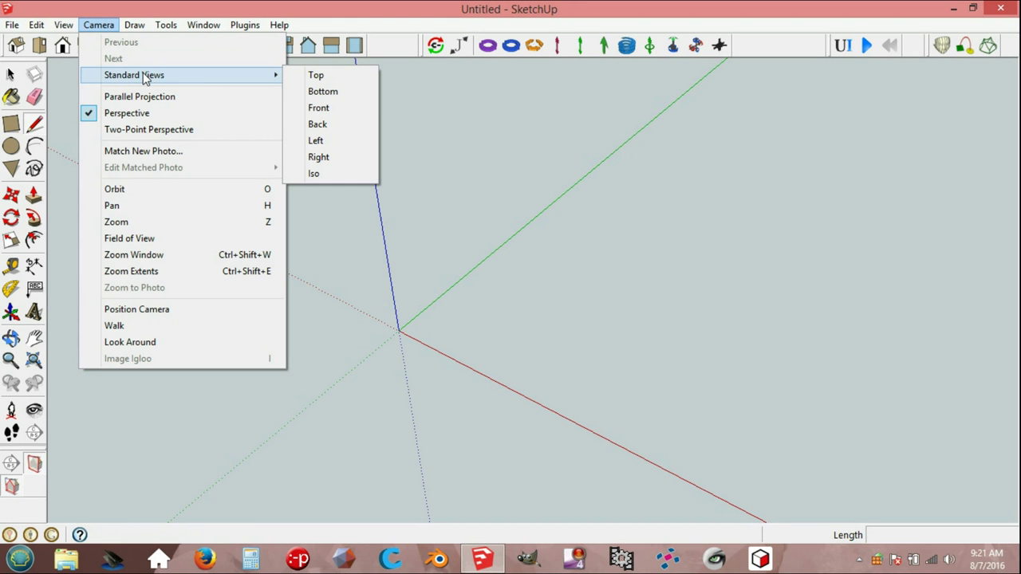
click(322, 108)
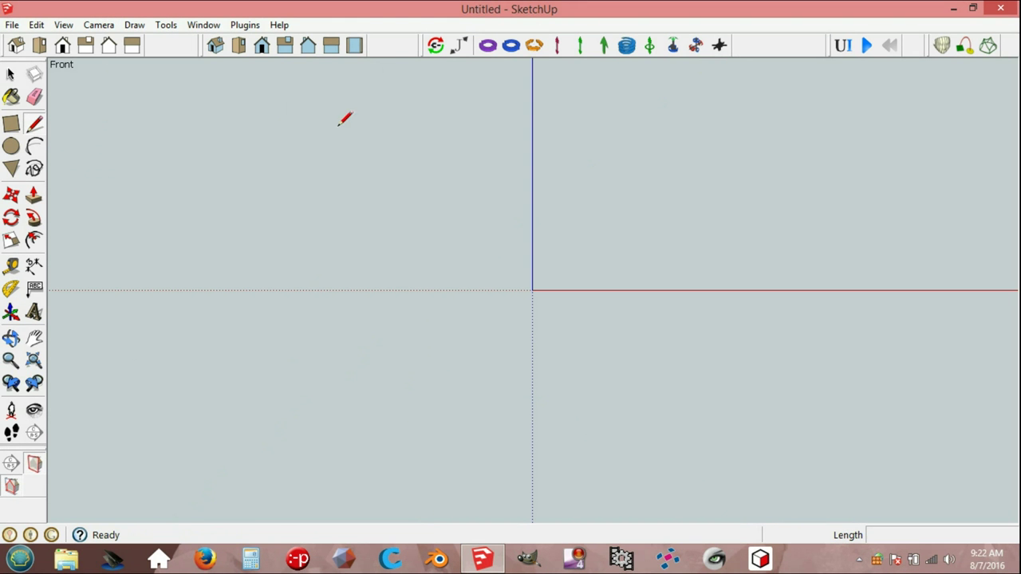
click(11, 146)
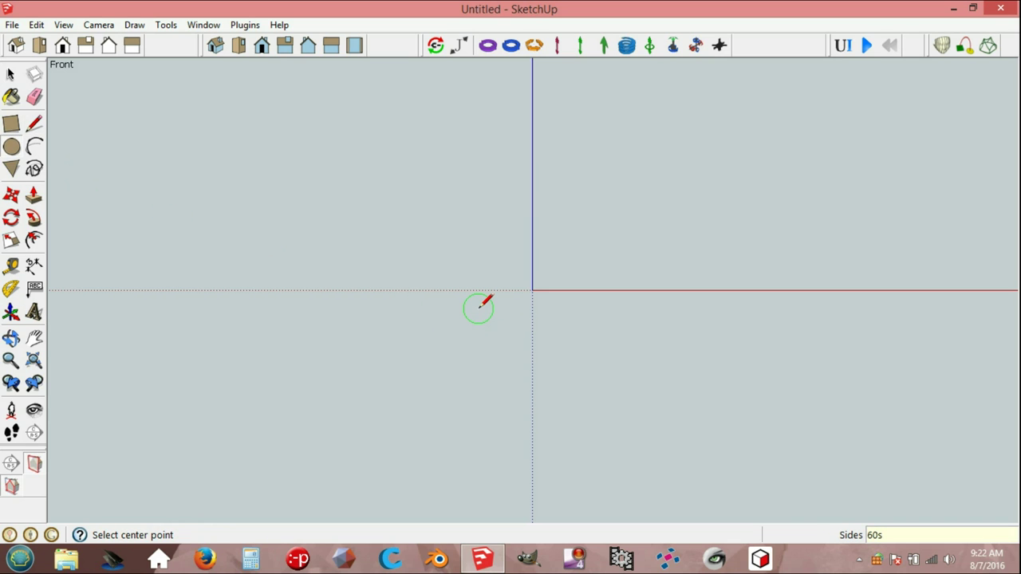
Draw a radius-40 circle centred on the origin.
click(533, 290)
text(40)
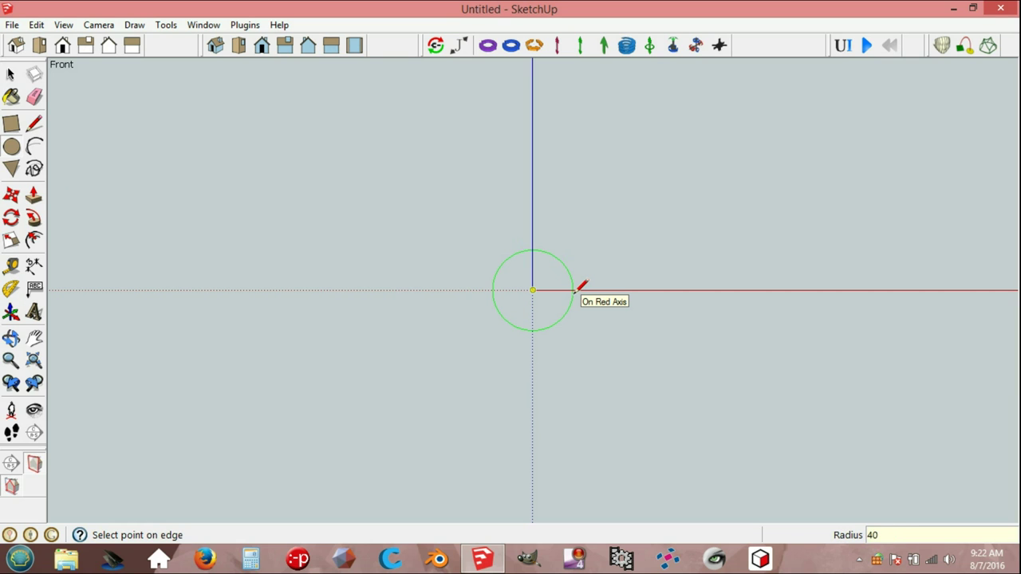
key(Return)
scroll(527, 293, up, 3)
scroll(523, 292, up, 3)
scroll(524, 289, up, 3)
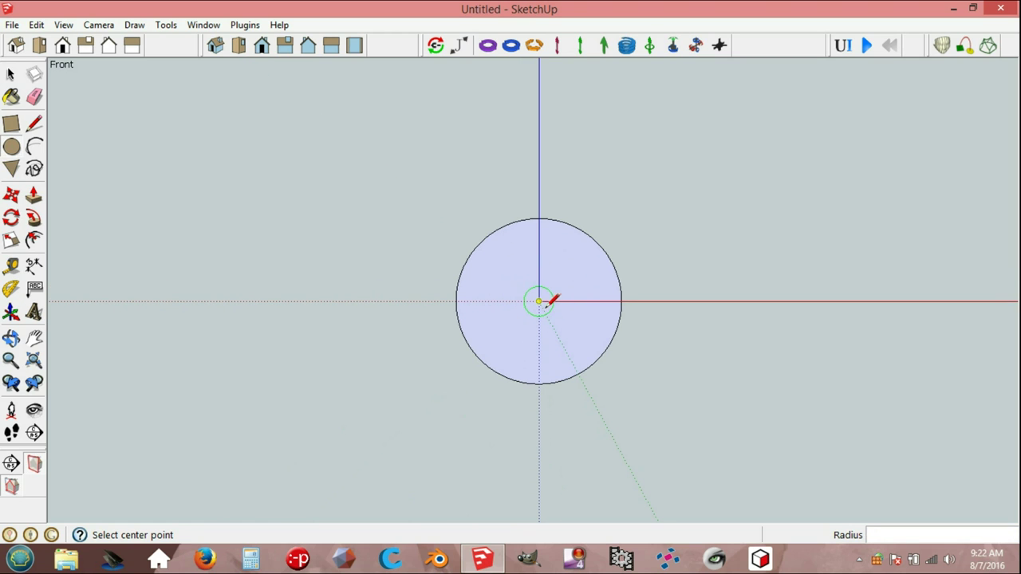
Add a concentric radius-25 circle at the origin and box-select both circles.
click(539, 300)
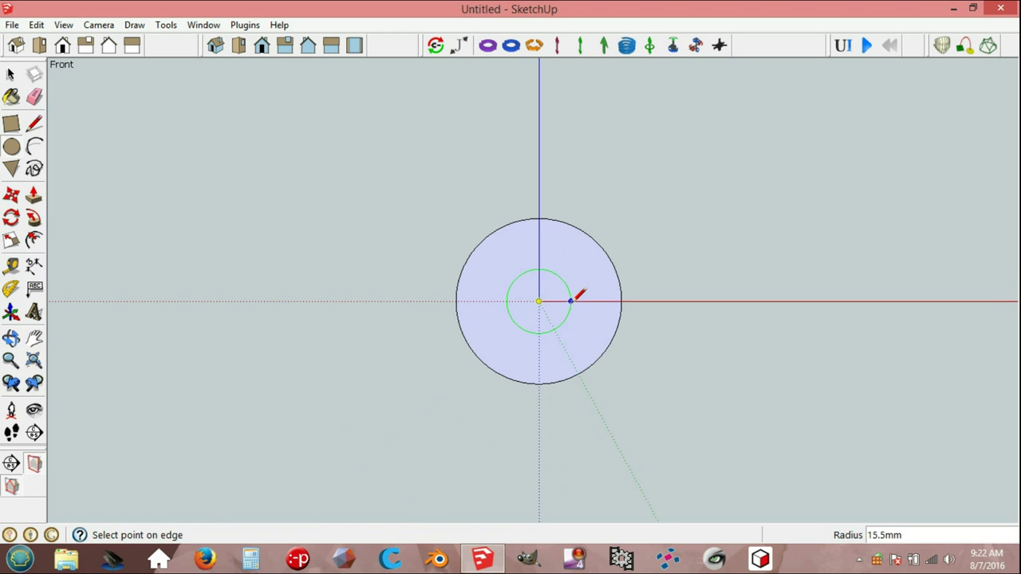
key(Return)
scroll(571, 297, up, 2)
scroll(569, 297, up, 1)
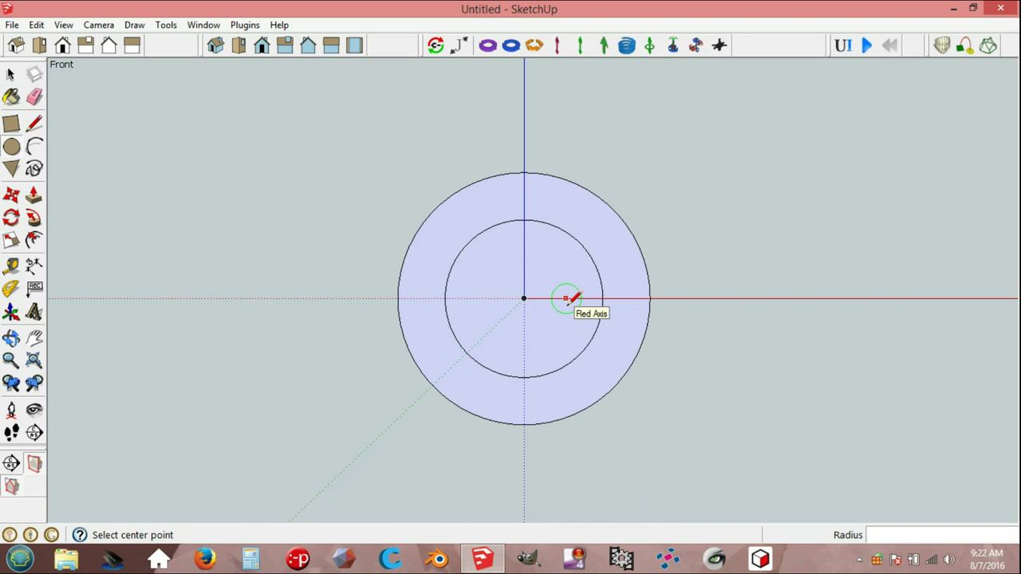
key(space)
drag(324, 150, 714, 473)
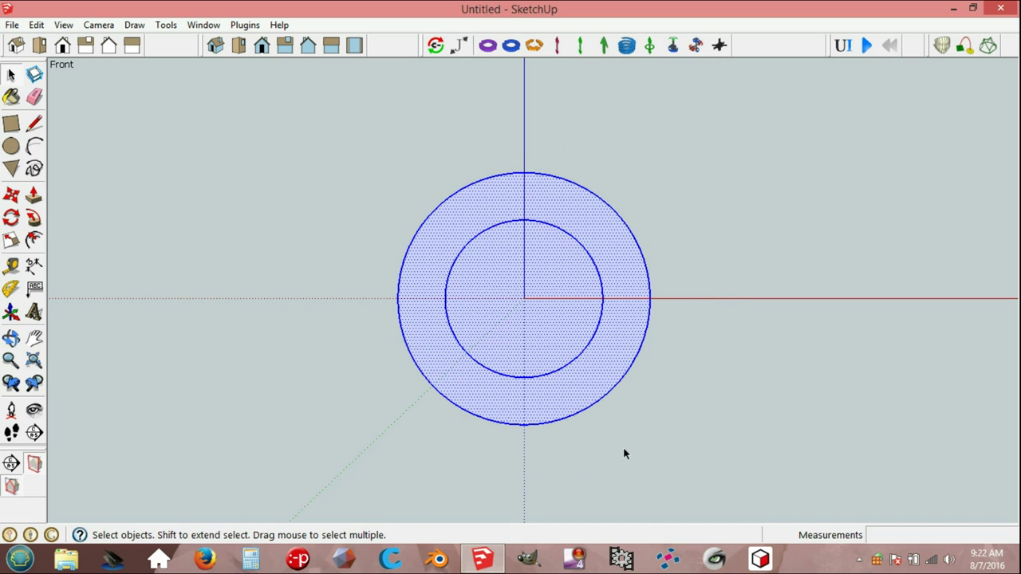
key(m)
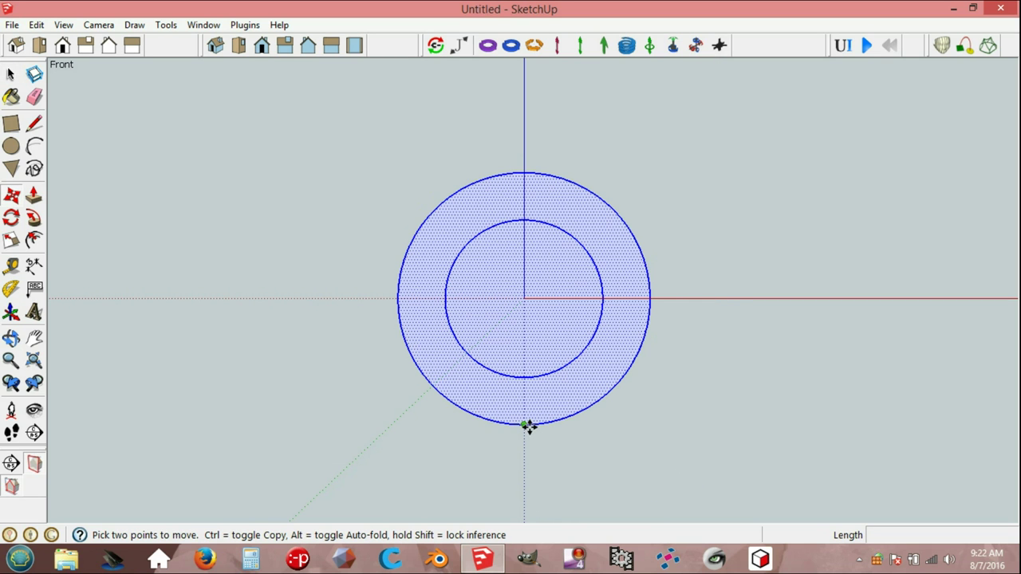
Move both circles up so the outer circle's bottom point rests on the origin.
click(530, 427)
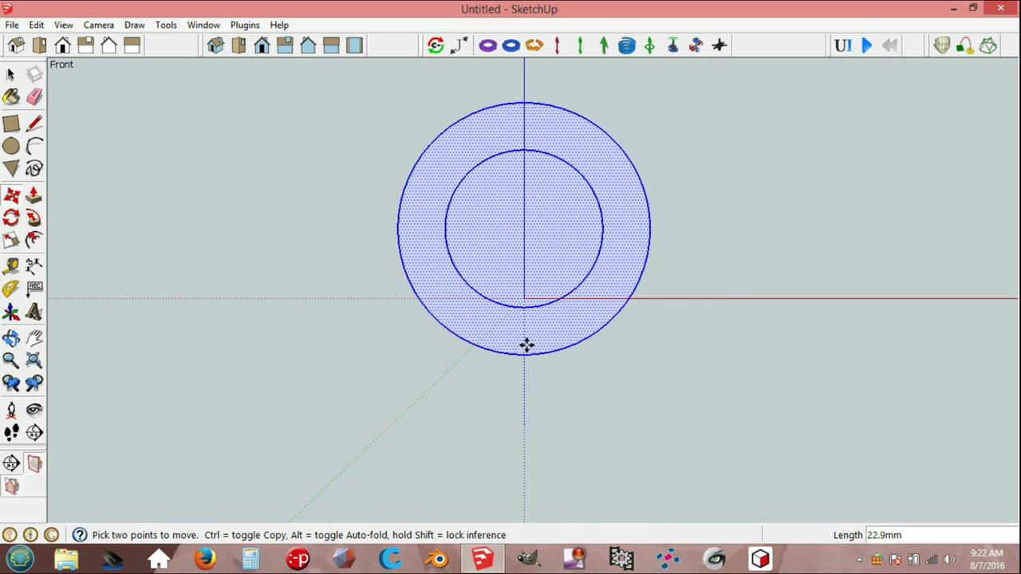
click(524, 299)
scroll(528, 309, down, 2)
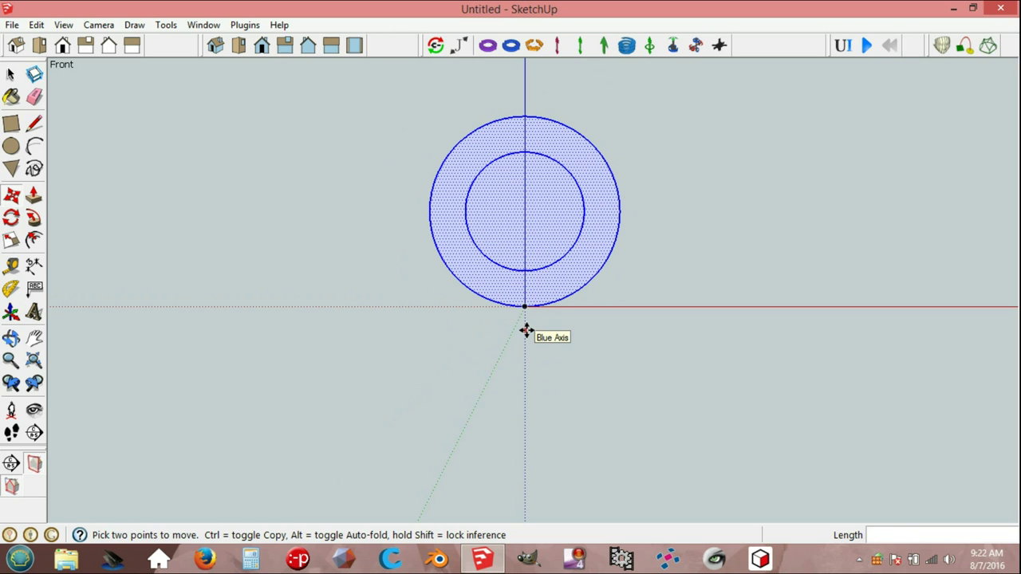
key(space)
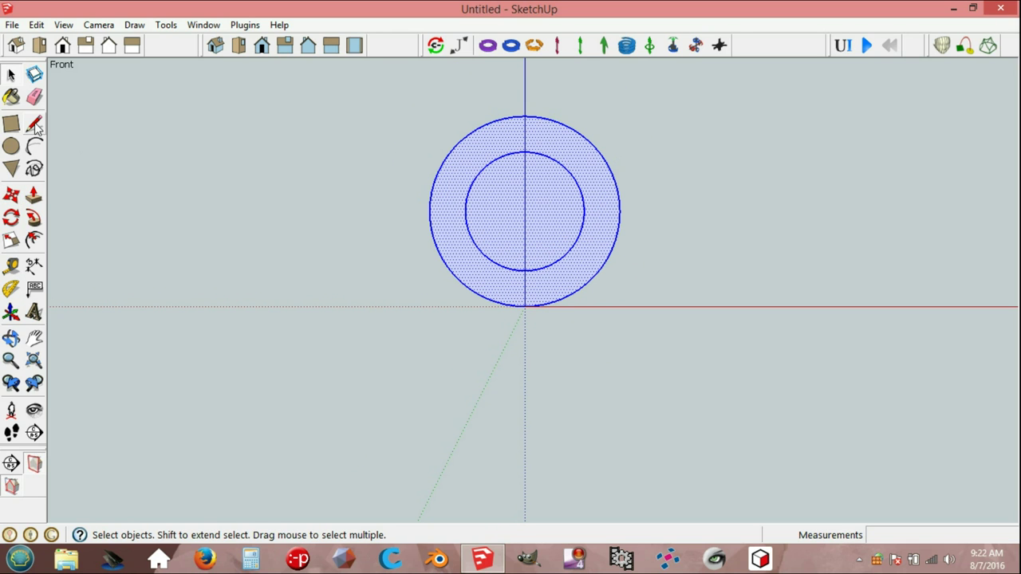
click(34, 125)
scroll(482, 422, up, 1)
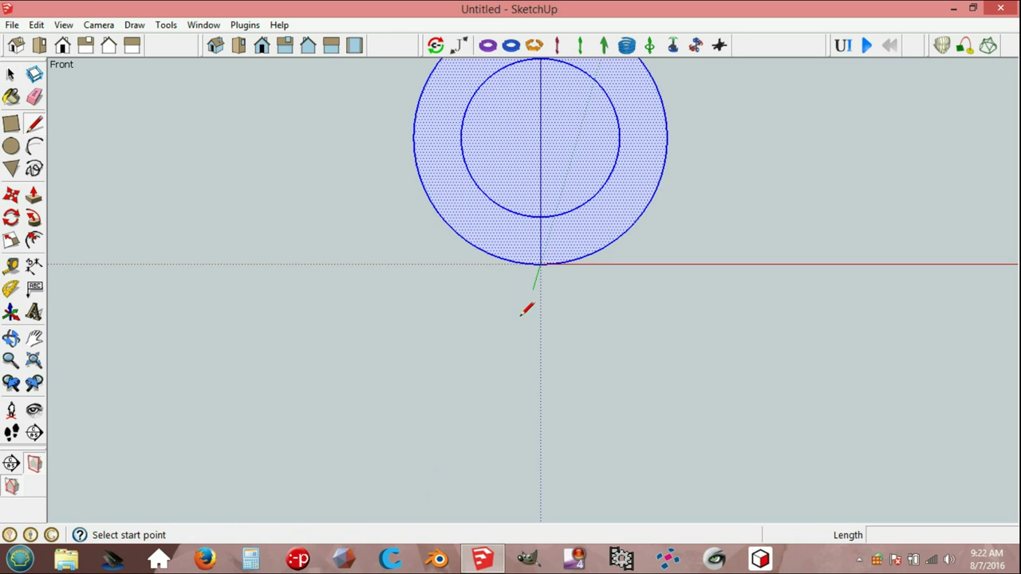
Draw the plate's bottom edge from the origin leftward along the red axis.
click(550, 267)
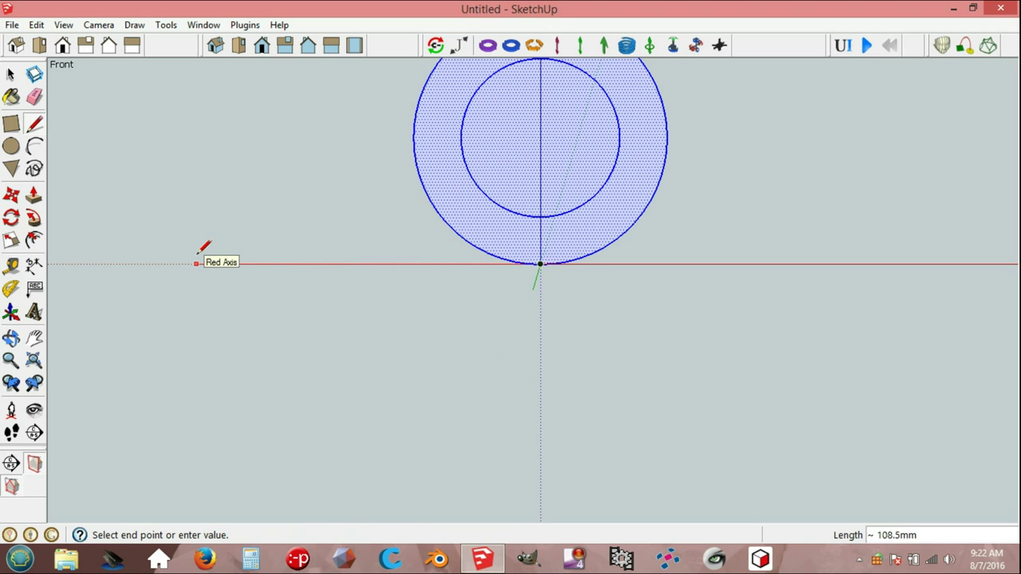
text(2)
key(Return)
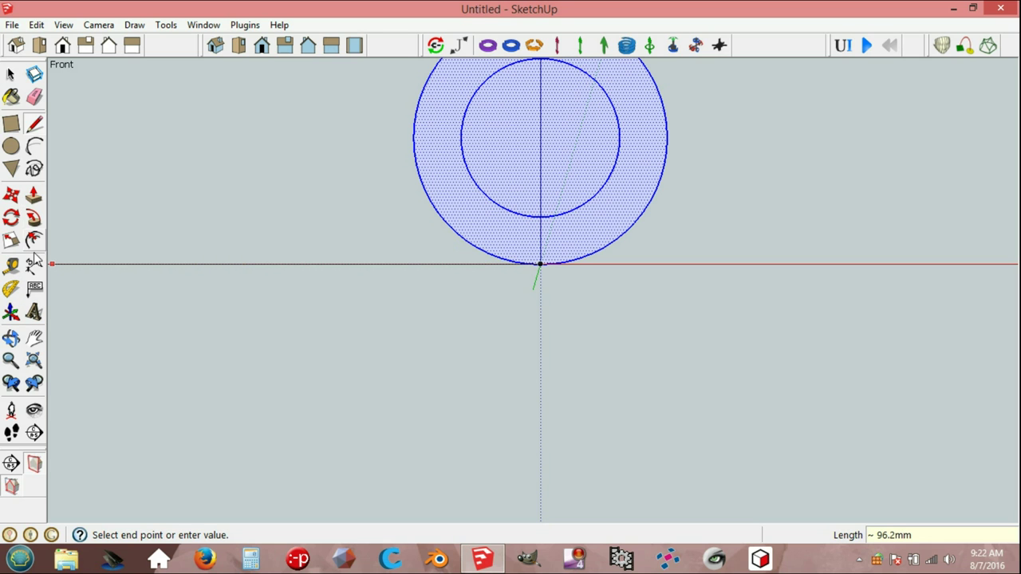
click(33, 338)
mouse_move(101, 289)
mouse_down()
mouse_move(262, 327)
mouse_move(215, 361)
mouse_up()
scroll(303, 328, down, 3)
scroll(319, 330, down, 2)
scroll(177, 360, up, 2)
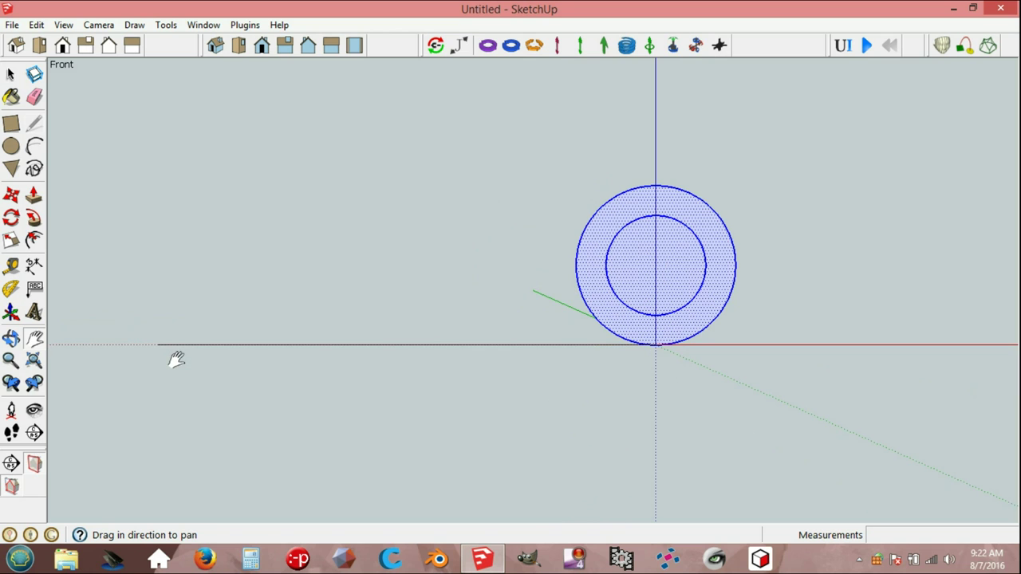
Draw the 20 mm vertical edge and close the plate outline against the outer circle.
key(l)
click(156, 344)
text(20)
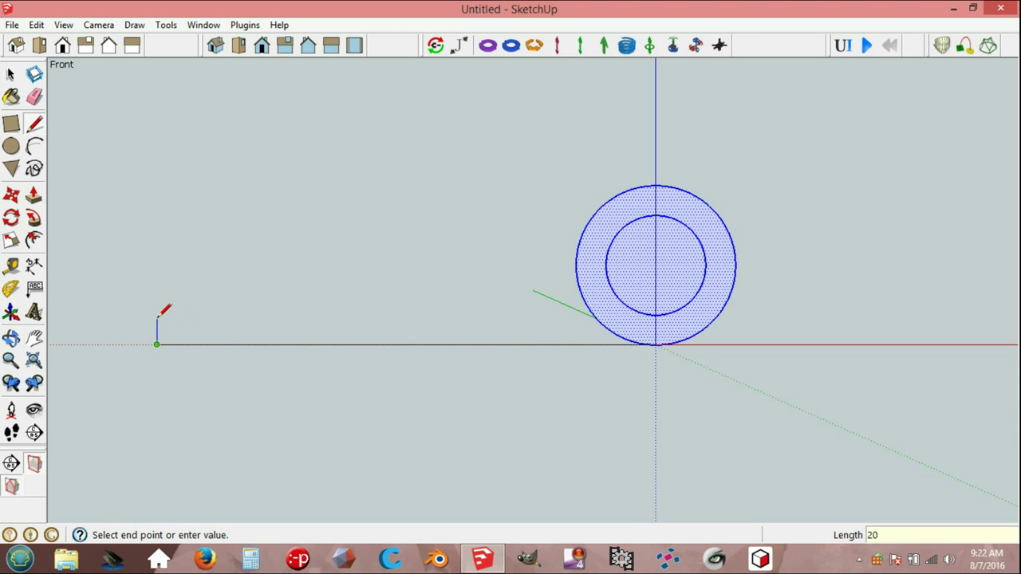
key(Return)
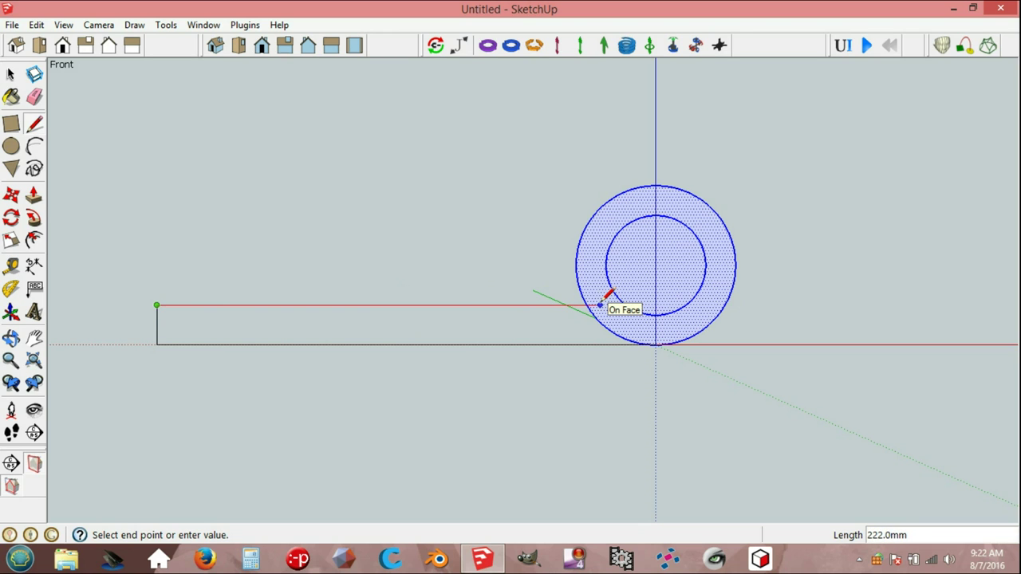
click(600, 305)
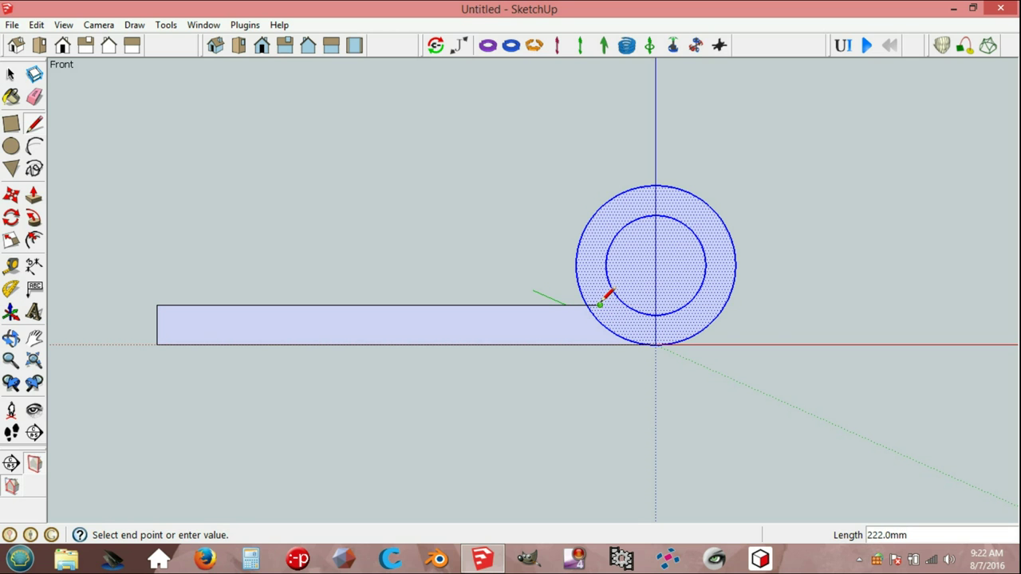
key(space)
scroll(590, 311, up, 3)
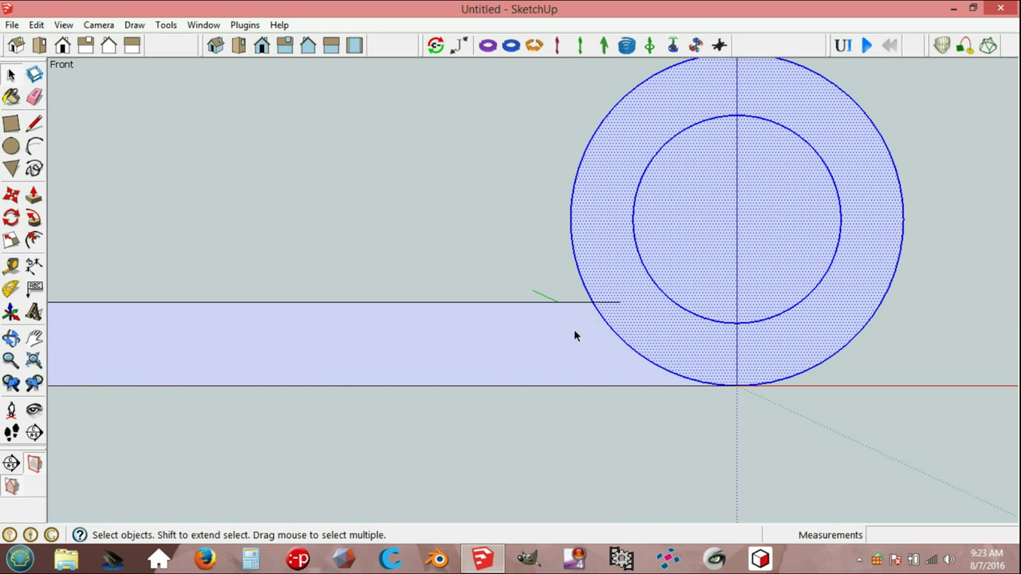
Place a protractor guide line through the circles' centre at about 24° from the red axis.
click(531, 265)
key(e)
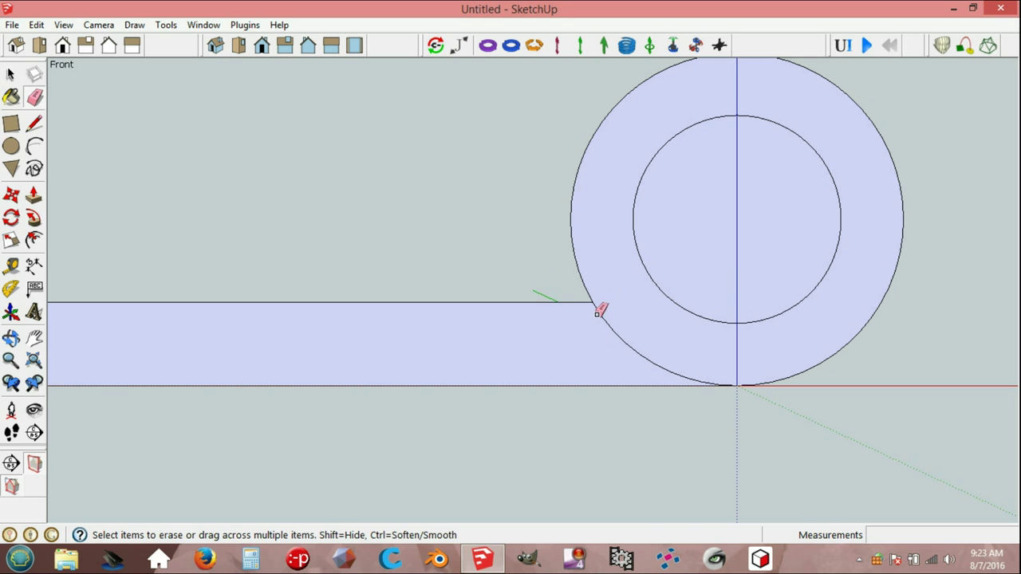
key(space)
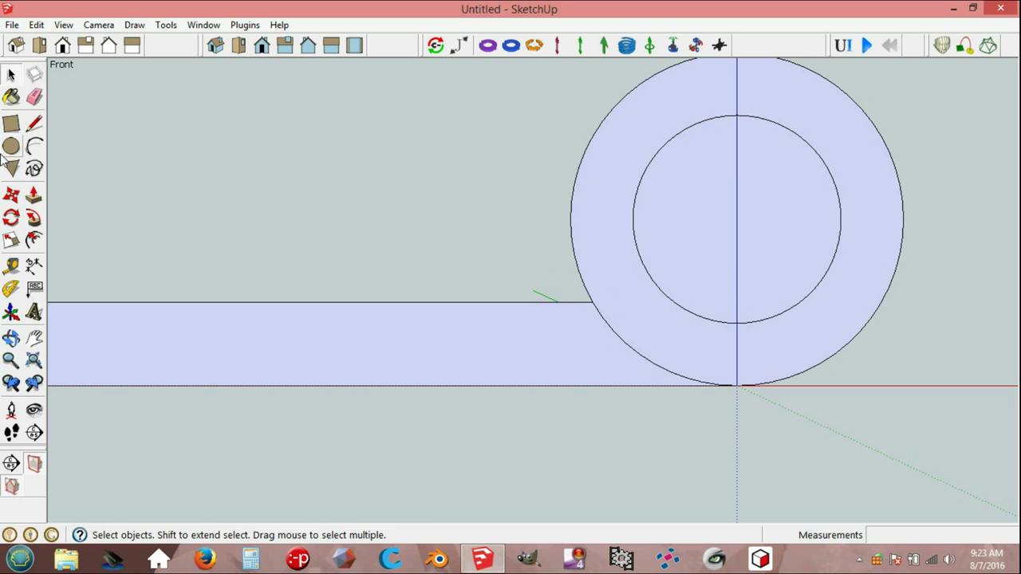
click(11, 288)
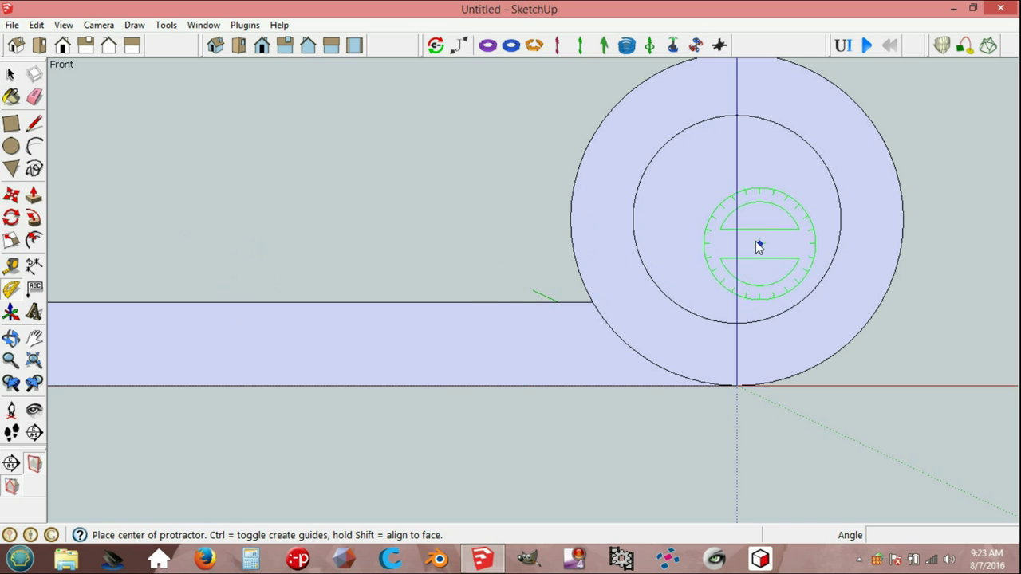
click(736, 218)
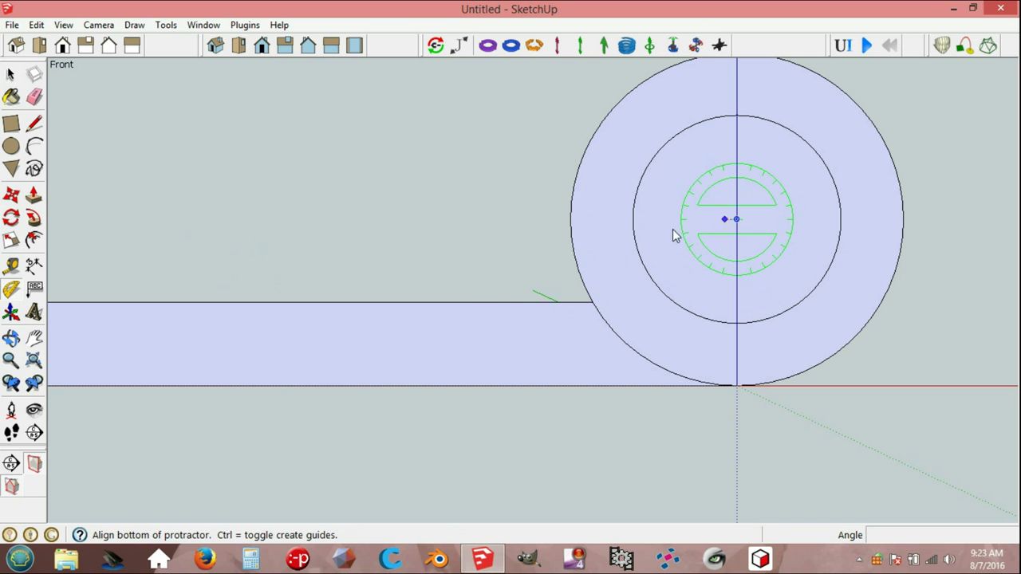
click(477, 217)
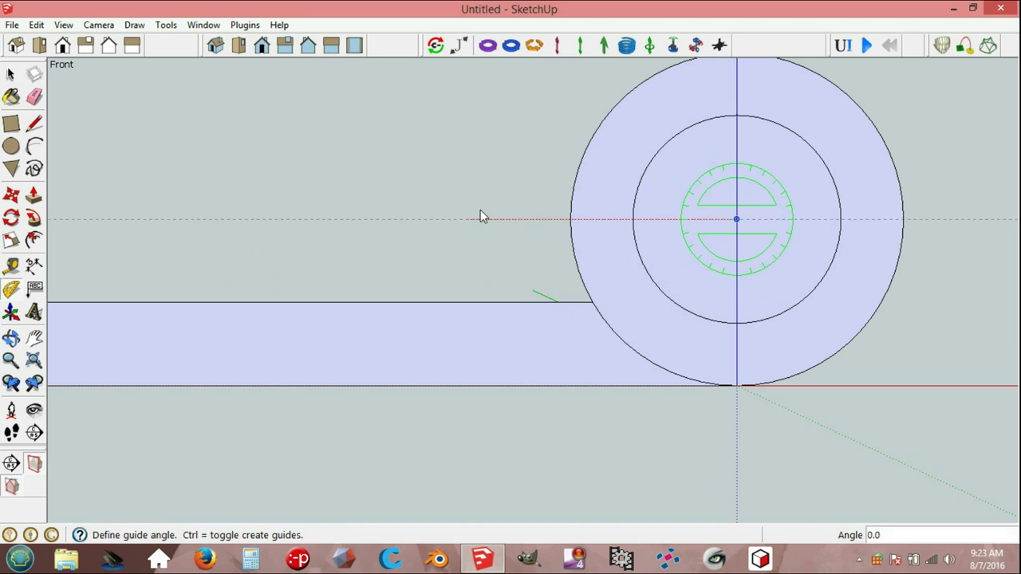
click(588, 153)
click(34, 125)
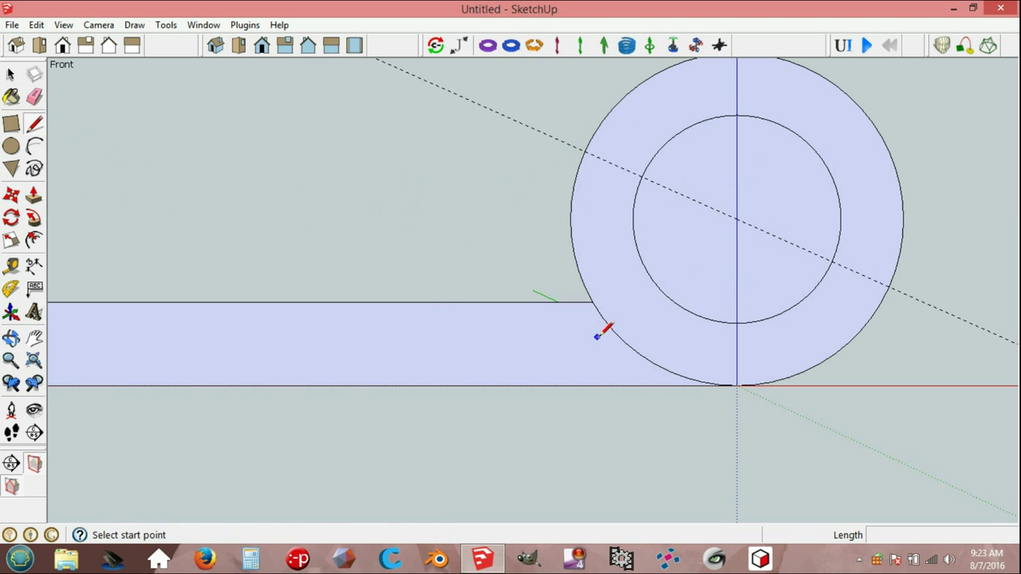
Draw a fillet arc from the plate's top edge to the outer circle at the guide line.
text(35)
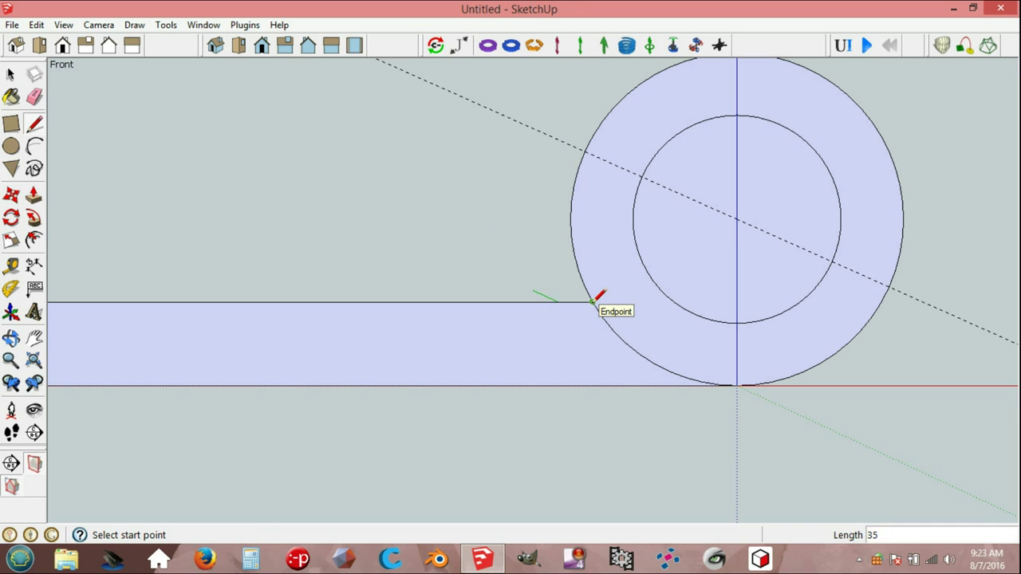
click(593, 302)
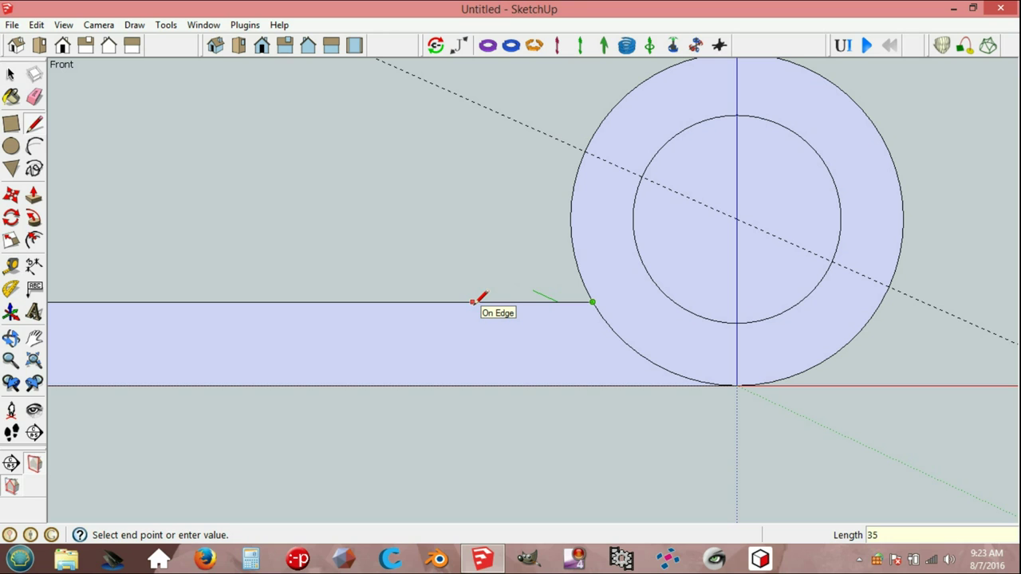
key(Escape)
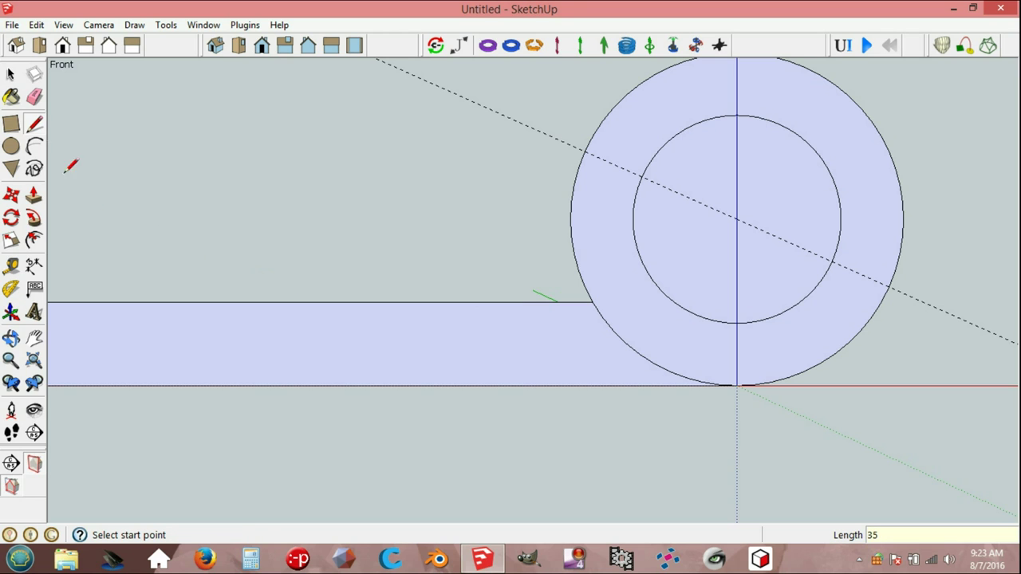
click(35, 147)
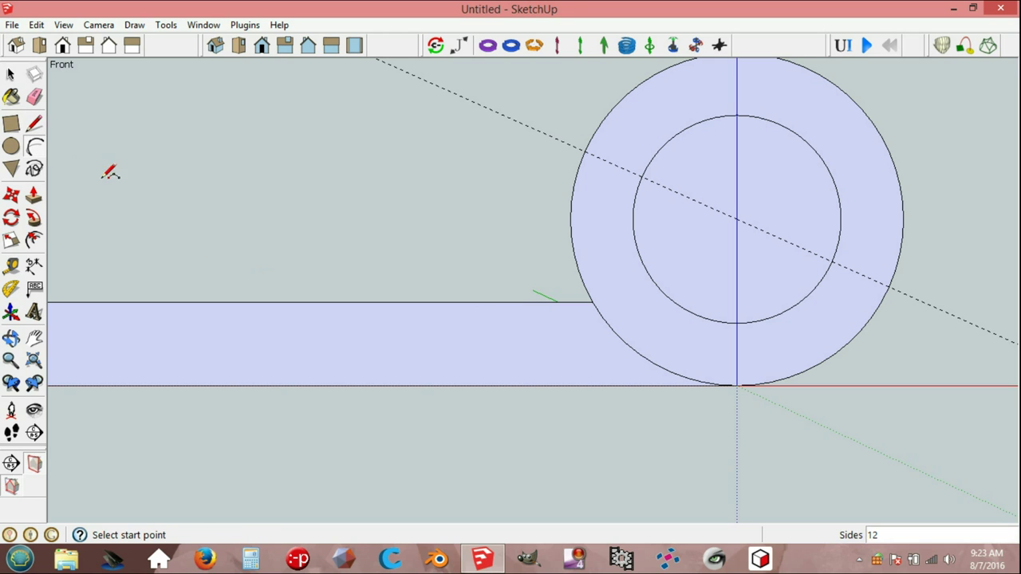
click(446, 302)
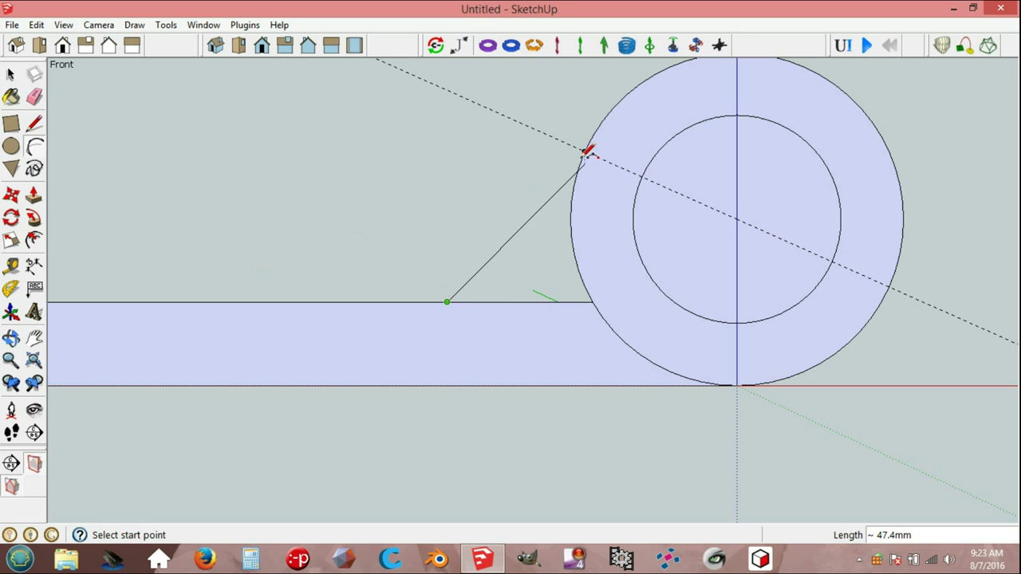
click(584, 151)
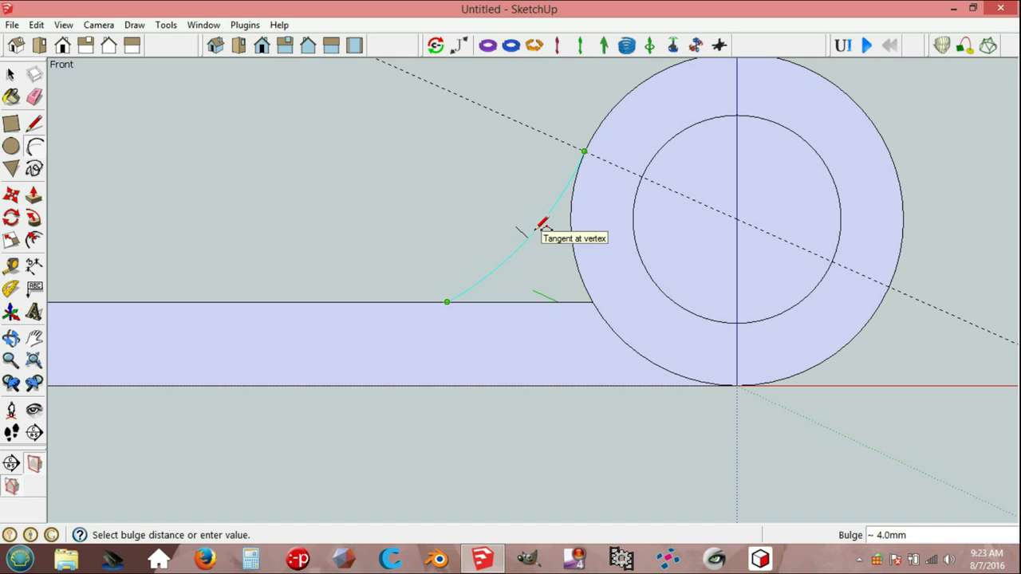
click(539, 227)
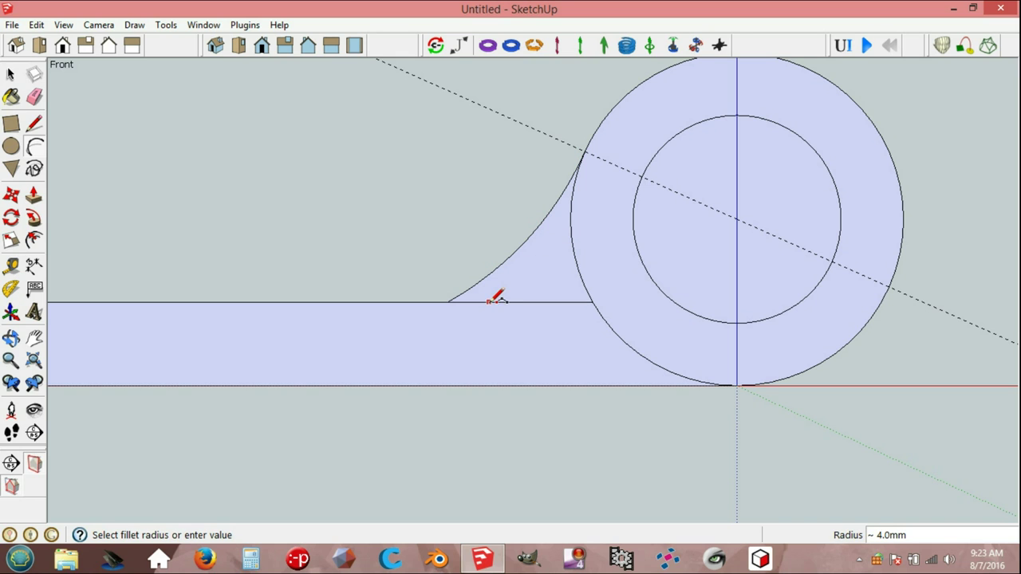
key(space)
Erase the leftover edge between the fillet arc and the circle.
click(34, 96)
click(523, 303)
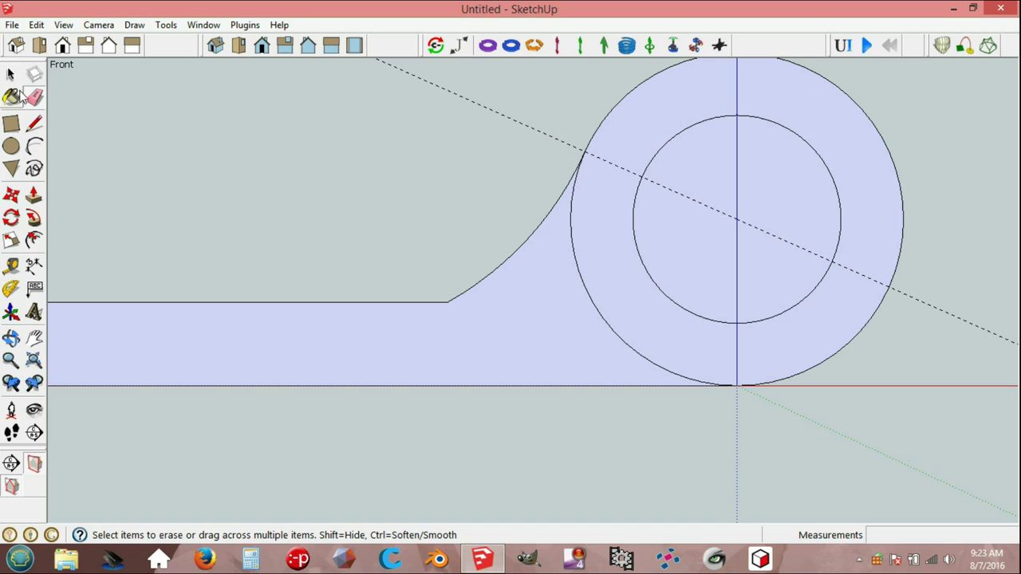
key(space)
Offset the outer circle's lower-left arc 10 mm outward.
click(609, 329)
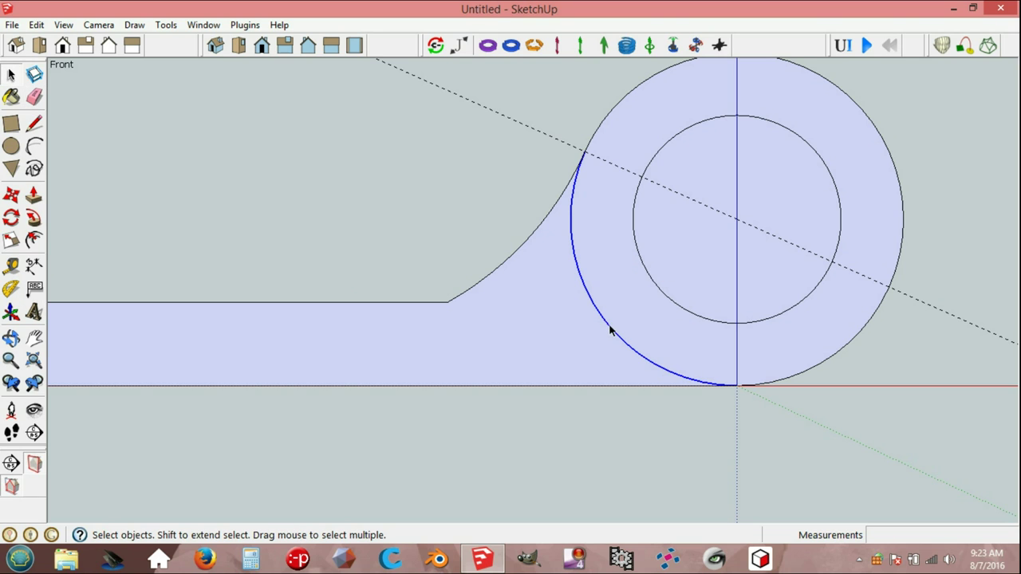
click(33, 240)
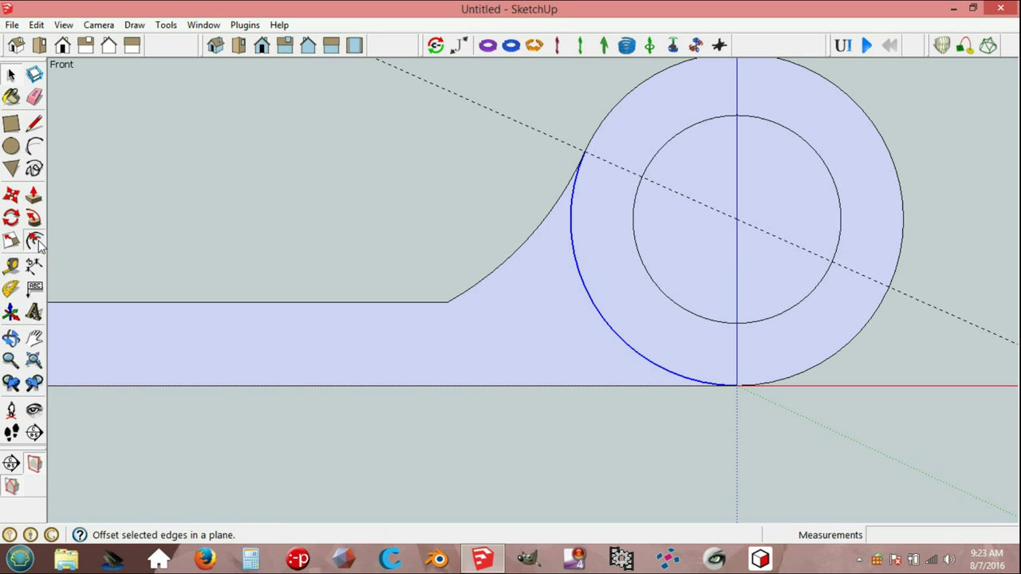
click(592, 304)
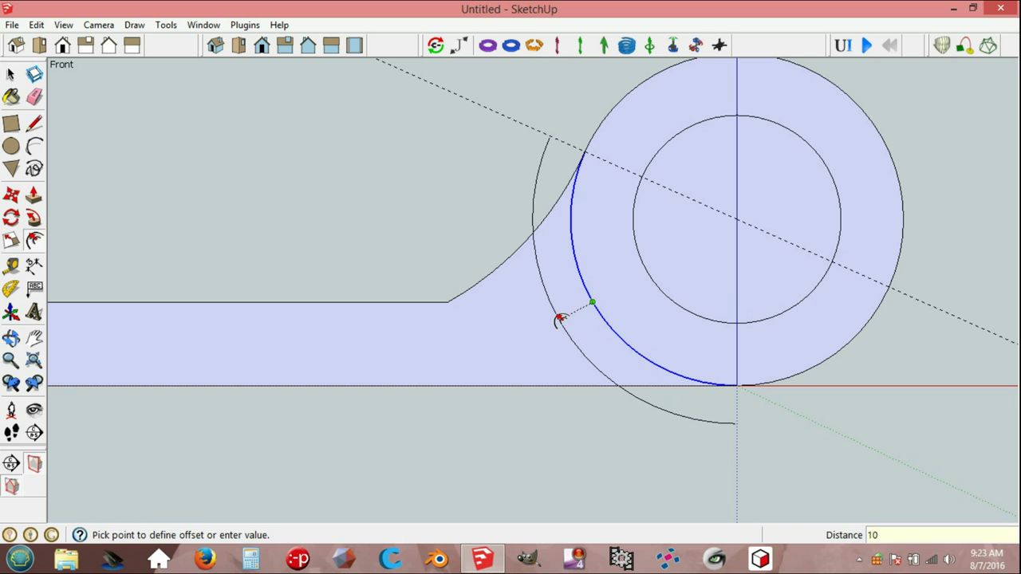
click(560, 319)
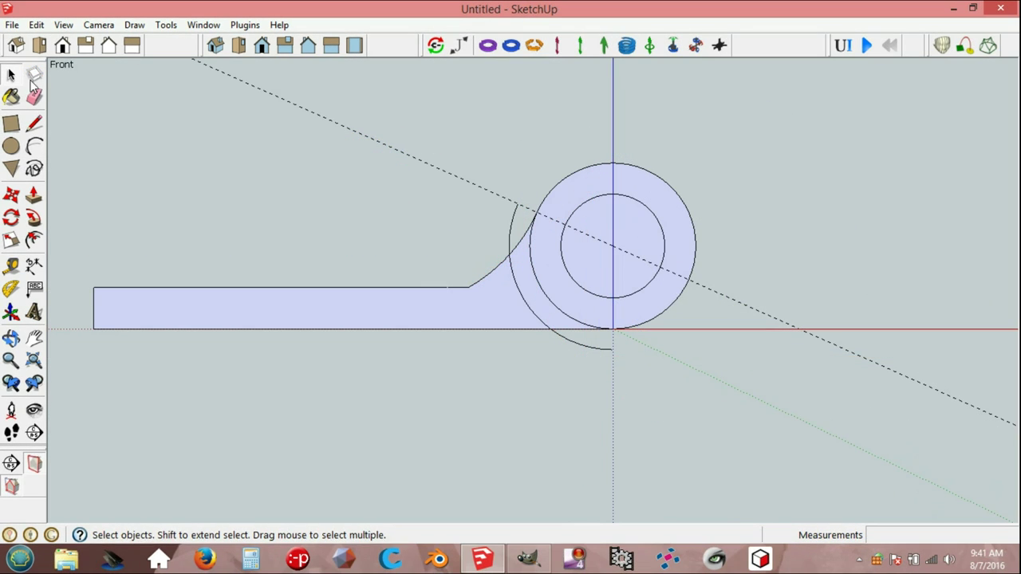
Erase the offset arc stubs above the fillet and below the knuckle.
key(e)
click(509, 231)
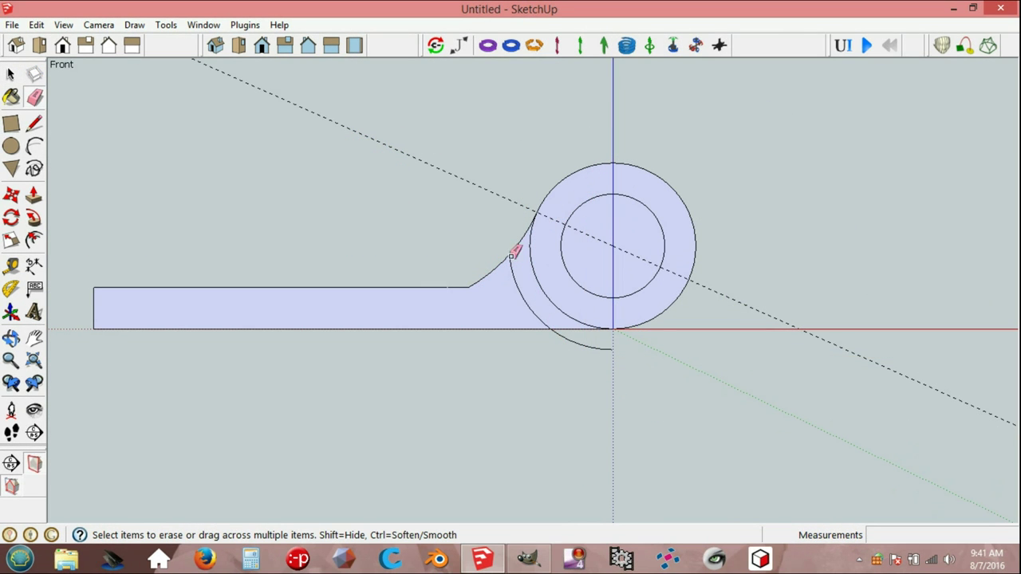
click(574, 340)
key(space)
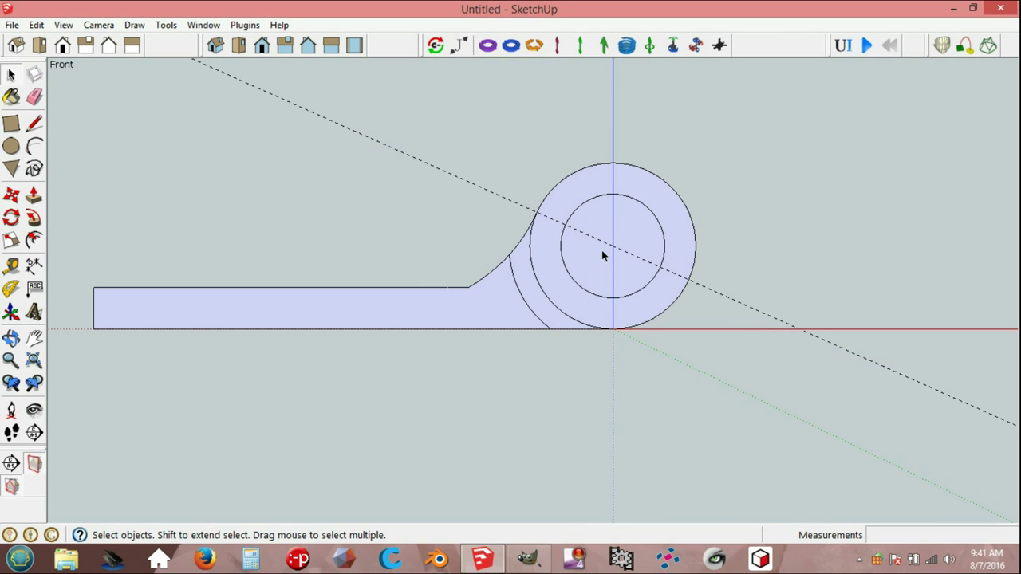
Delete the inner circle's face to open the pin hole, then select the whole profile.
click(601, 251)
key(Delete)
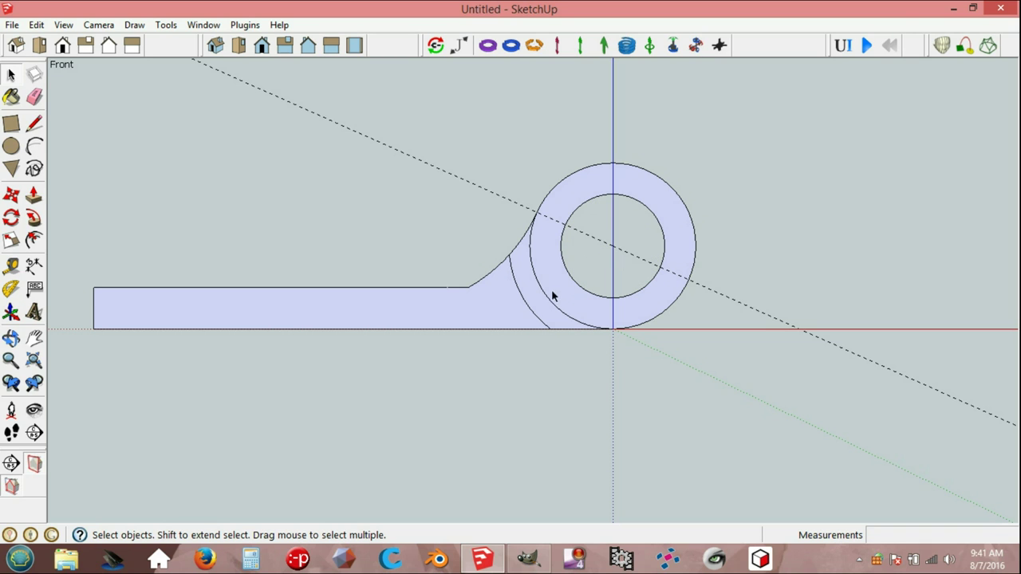
triple_click(459, 302)
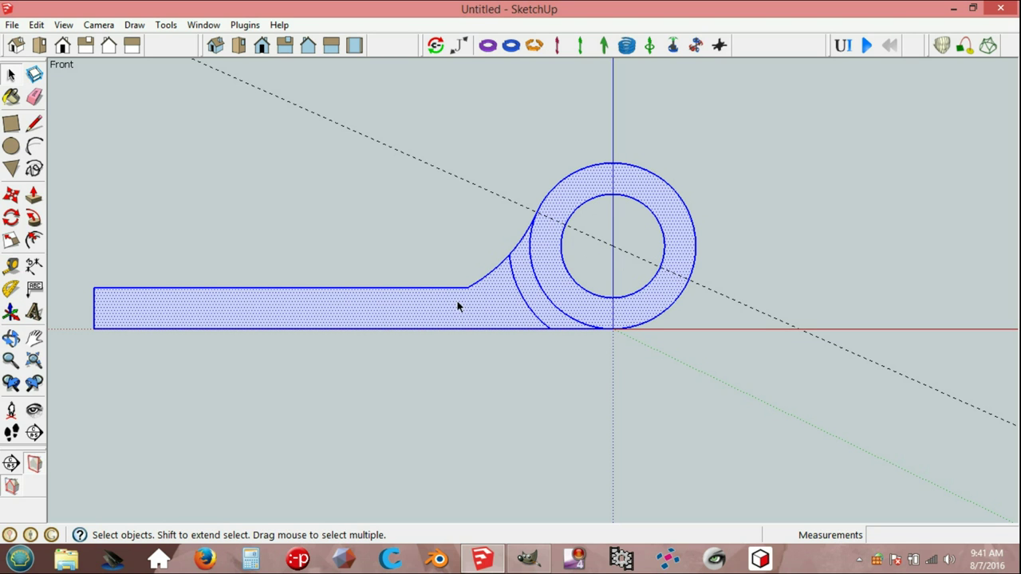
Group the leaf profile, copy it and paste the copy in place.
click(36, 25)
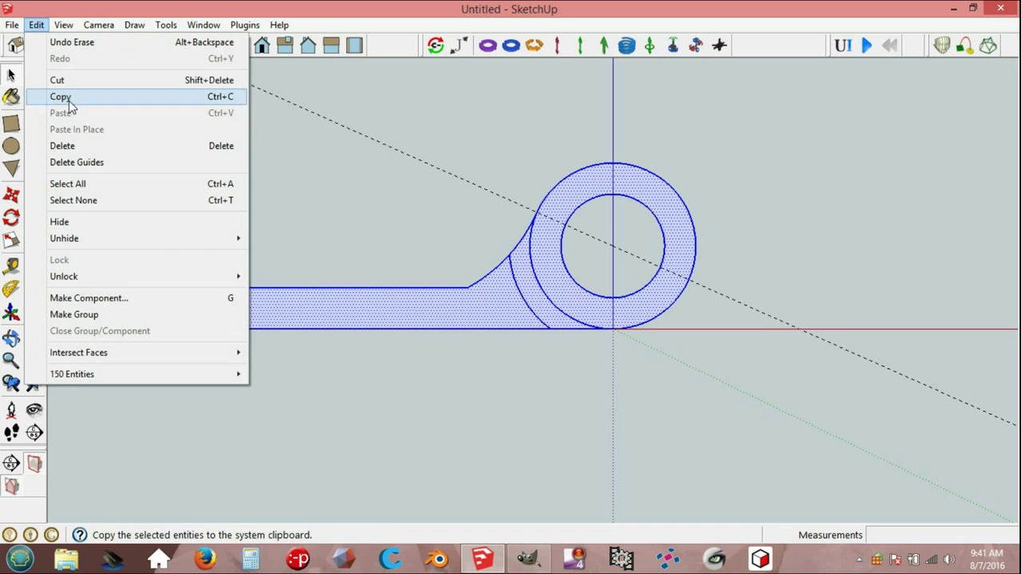
click(88, 315)
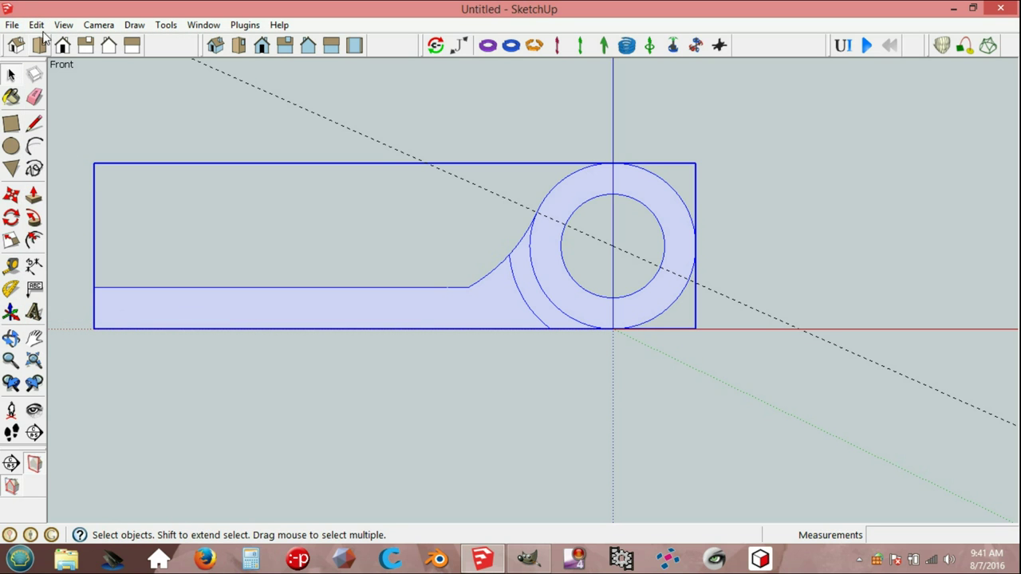
click(35, 24)
click(76, 99)
click(35, 25)
click(76, 132)
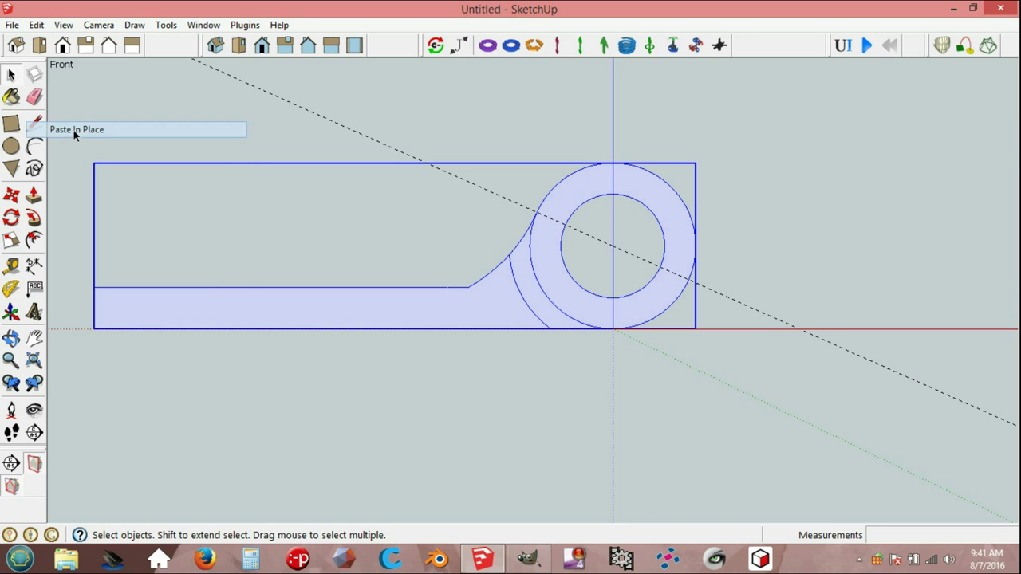
Flip the copy along the group's red axis, move it beside the original, and orbit into 3D.
right_click(354, 313)
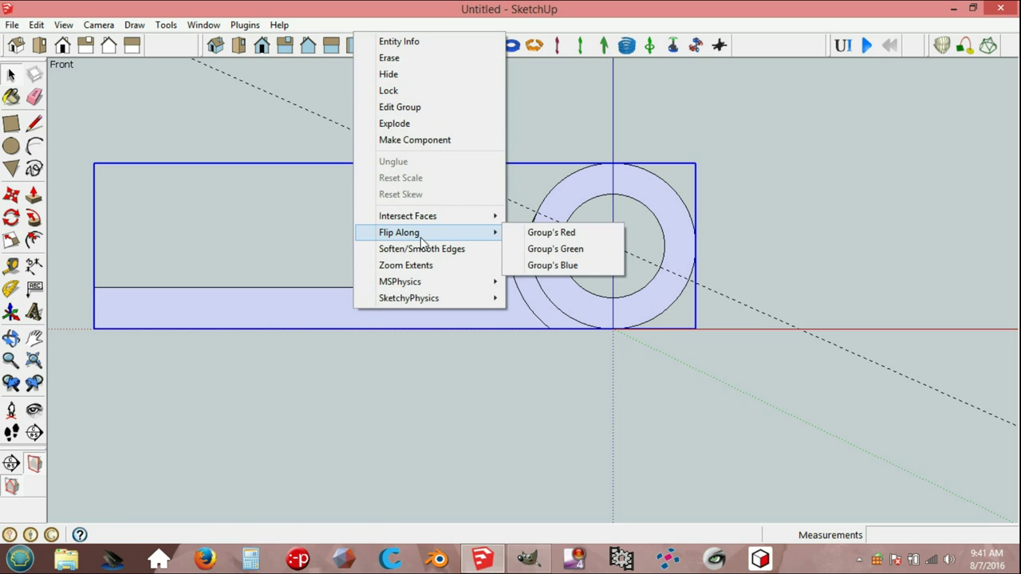
click(563, 233)
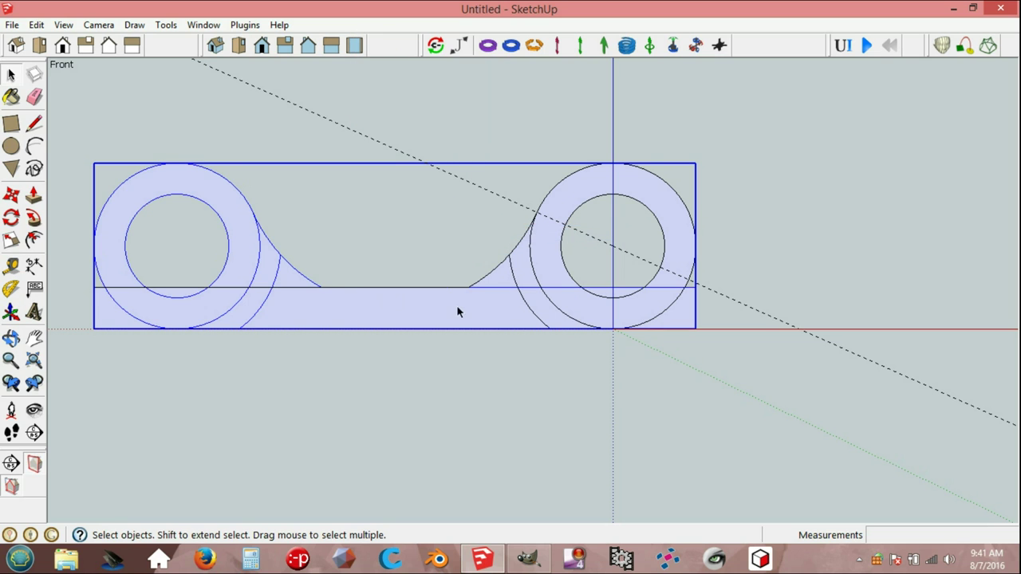
key(m)
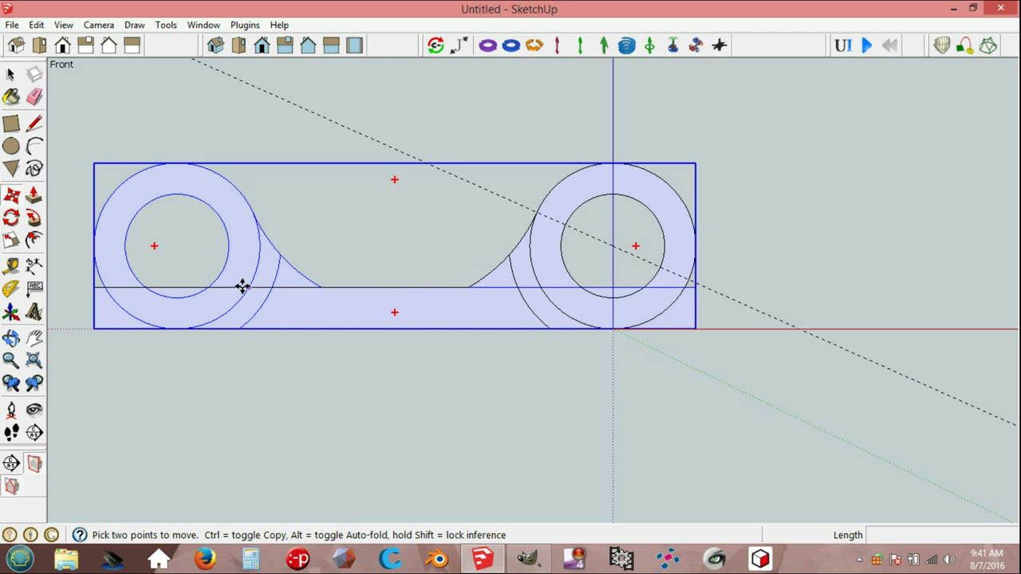
click(251, 287)
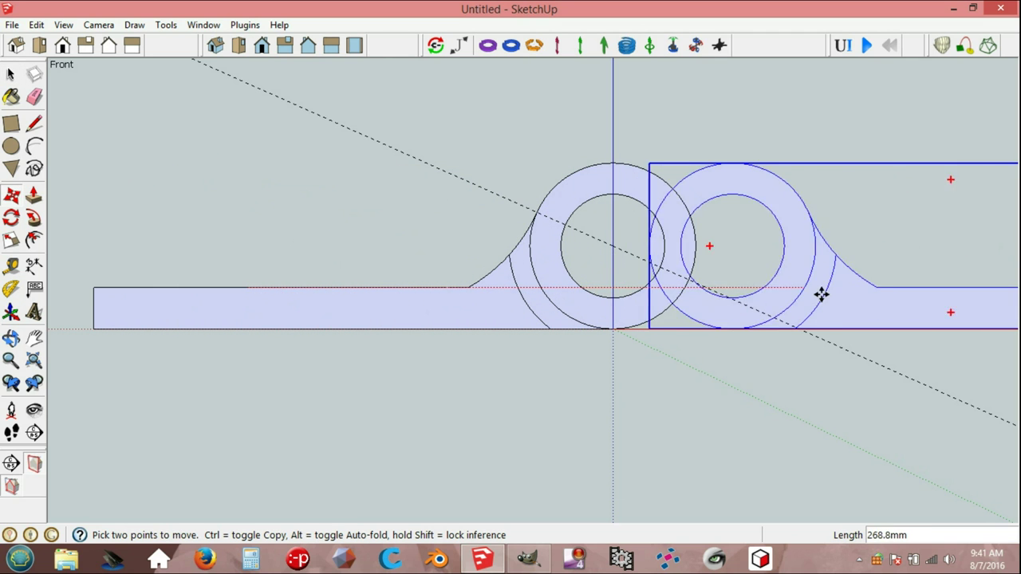
text(300)
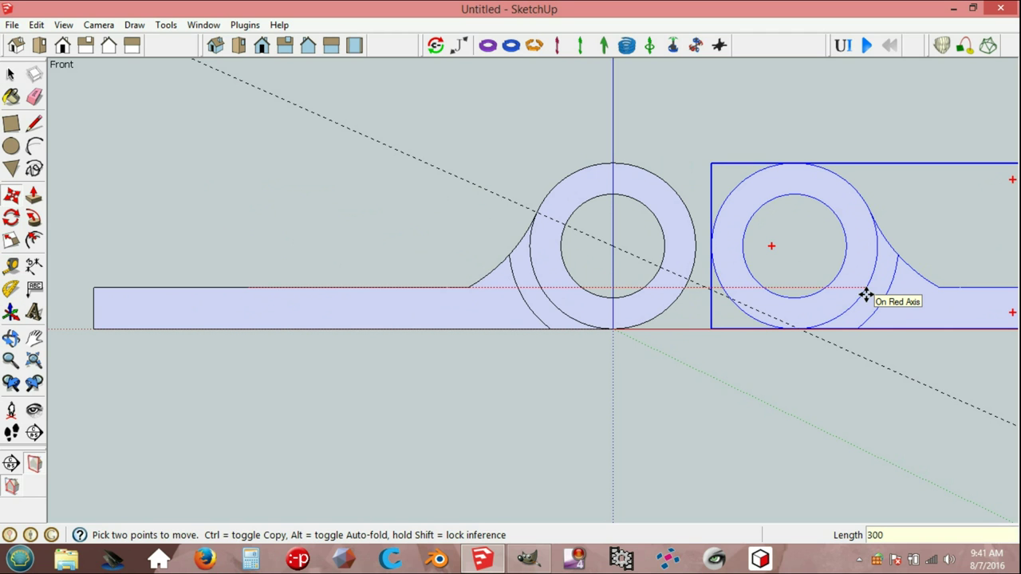
key(Return)
key(space)
mouse_move(864, 294)
middle_down()
mouse_move(782, 292)
mouse_move(552, 340)
mouse_move(710, 282)
mouse_move(643, 296)
mouse_move(588, 276)
middle_up()
scroll(604, 344, down, 2)
scroll(616, 396, up, 2)
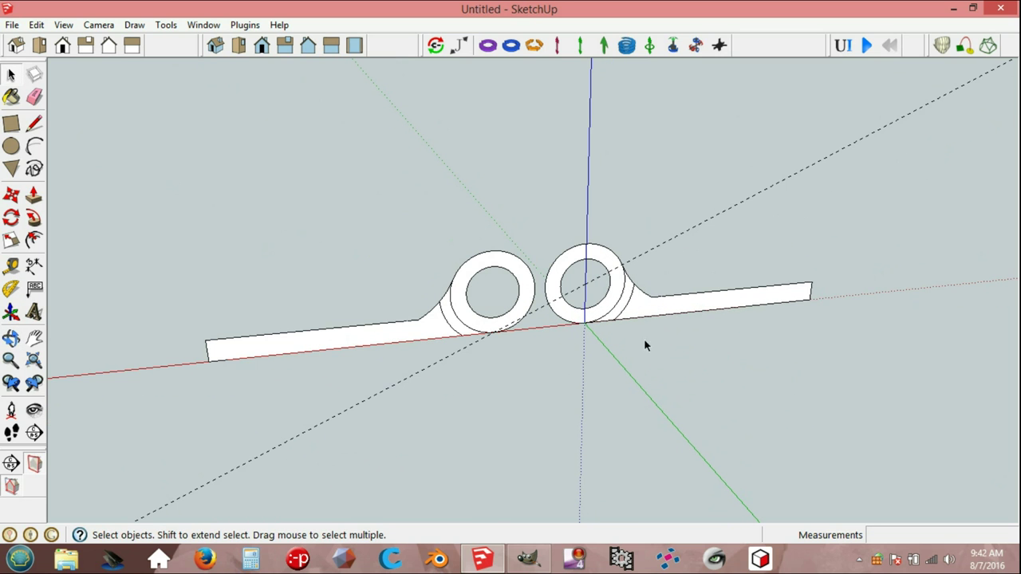
Explode the right leaf group and push/pull its arm face out 125 mm.
click(639, 315)
right_click(642, 317)
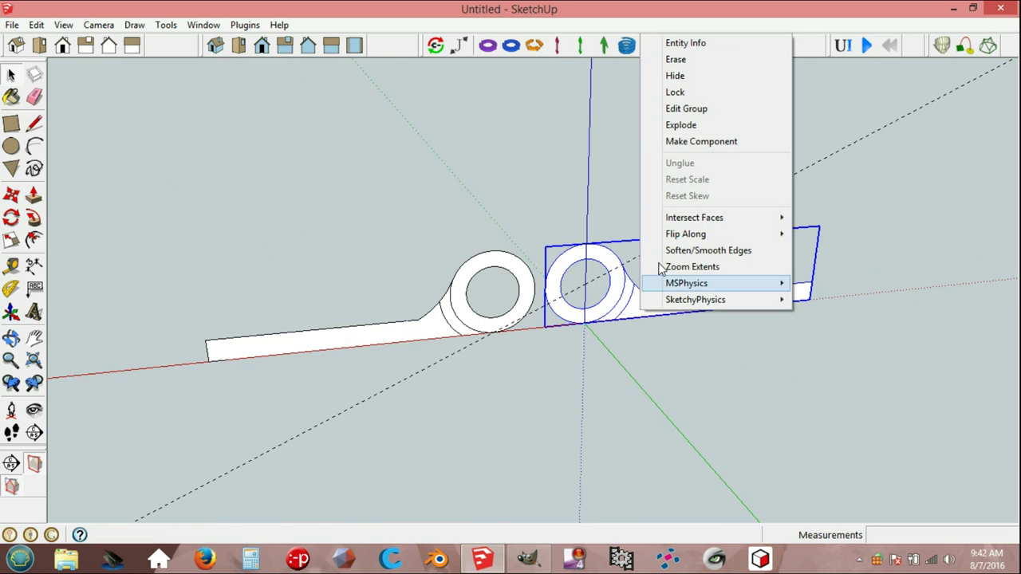
click(663, 125)
click(655, 338)
click(646, 306)
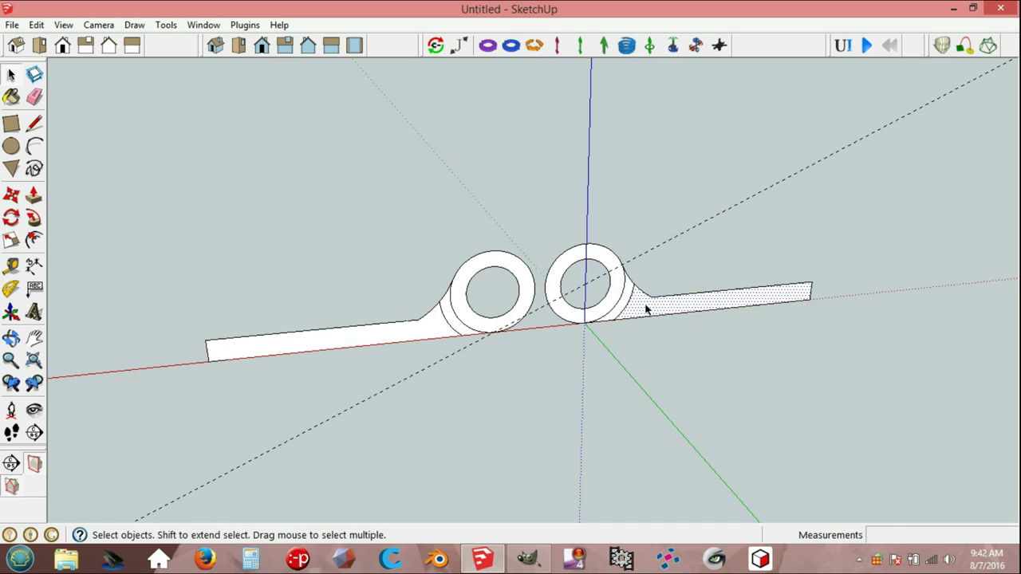
key(p)
drag(645, 314, 679, 381)
text(125)
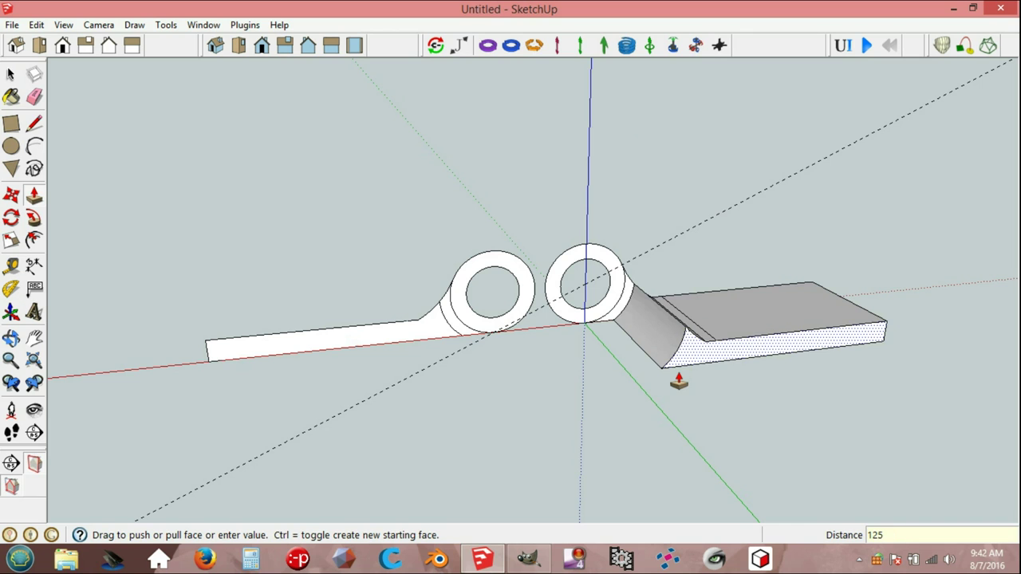
key(Return)
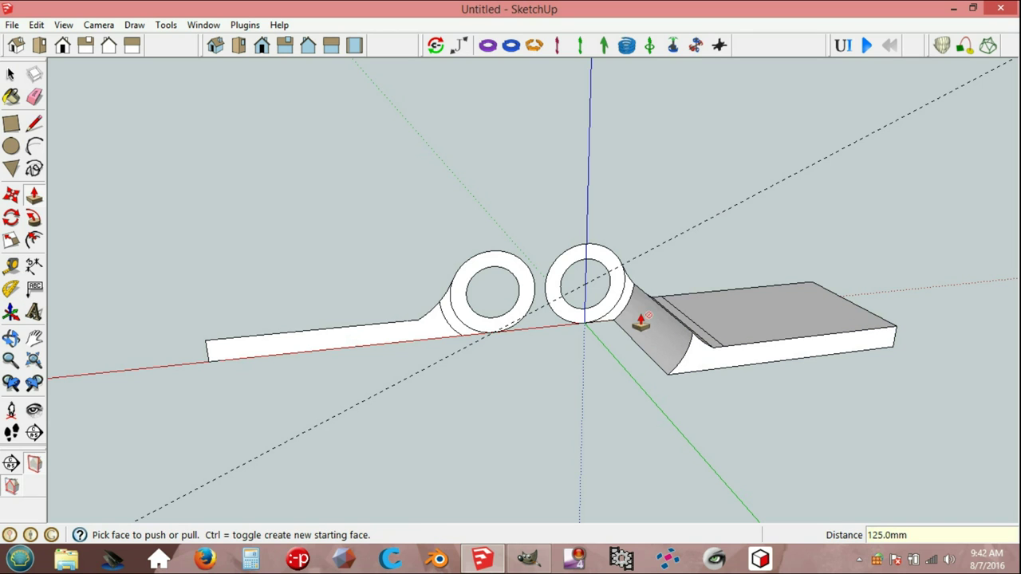
Pull the small face and the ring's end face out 125 mm into a hollow tube, then select the part.
click(626, 314)
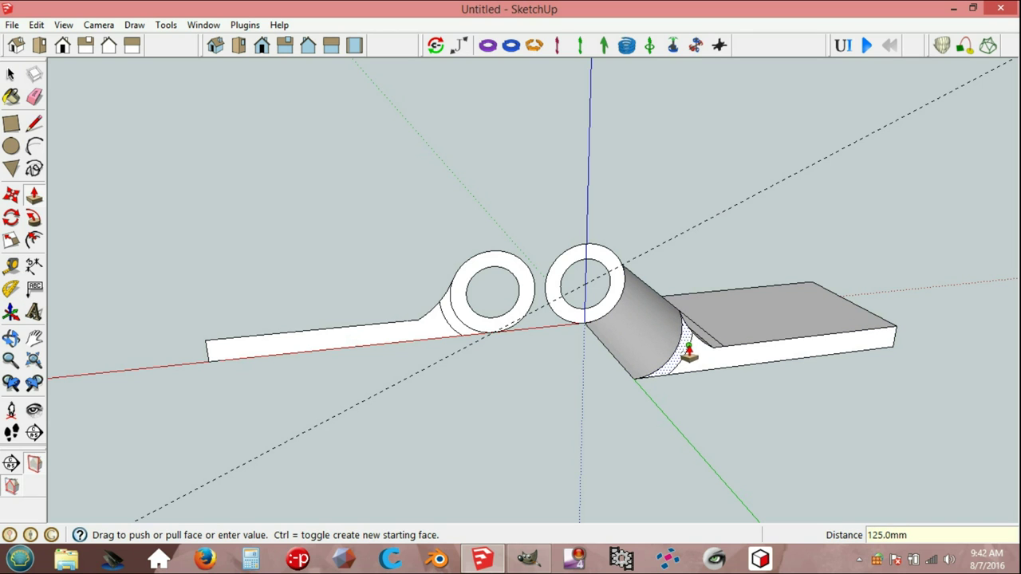
click(683, 353)
click(615, 285)
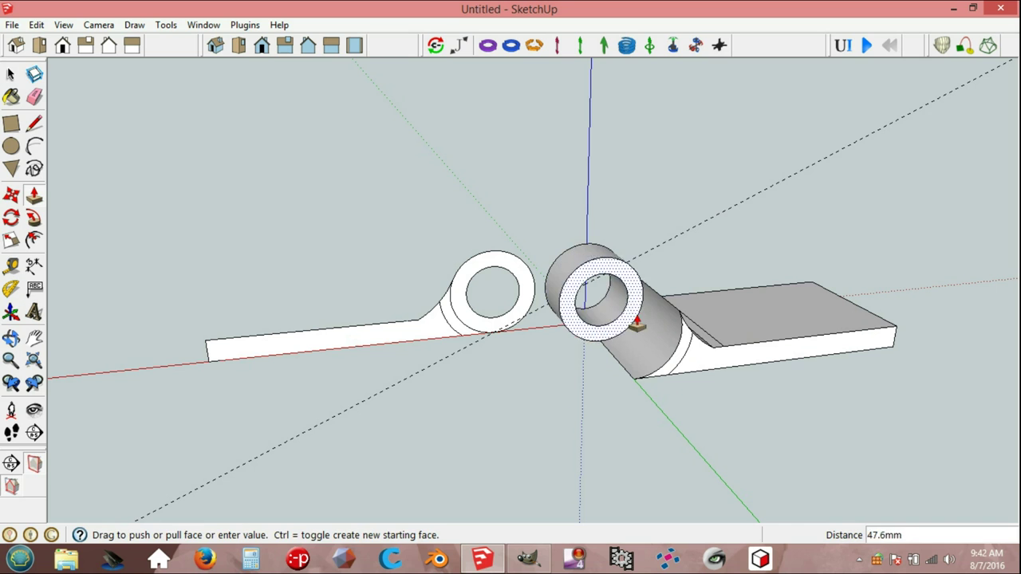
click(682, 349)
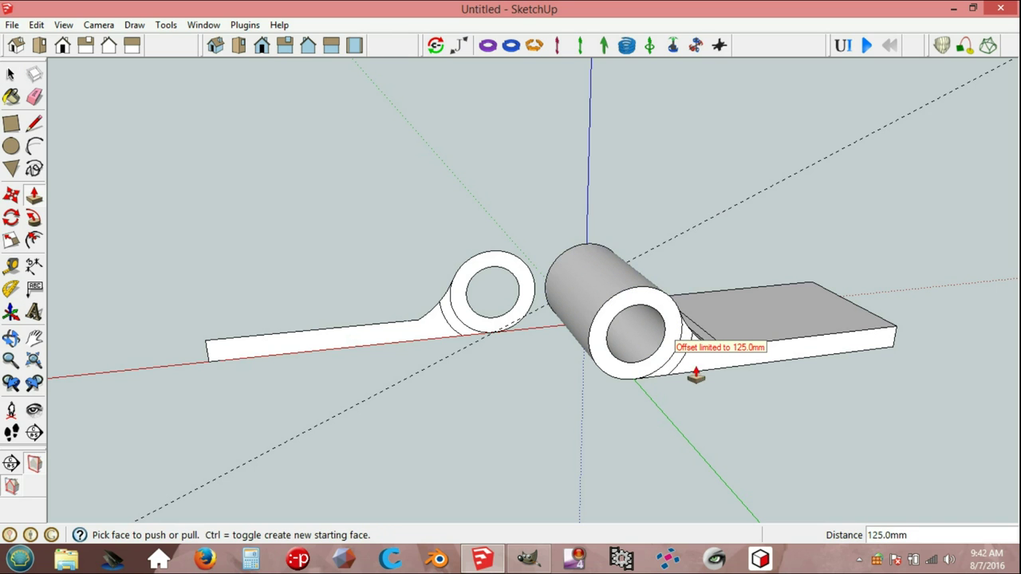
key(space)
scroll(636, 402, down, 1)
scroll(646, 399, down, 2)
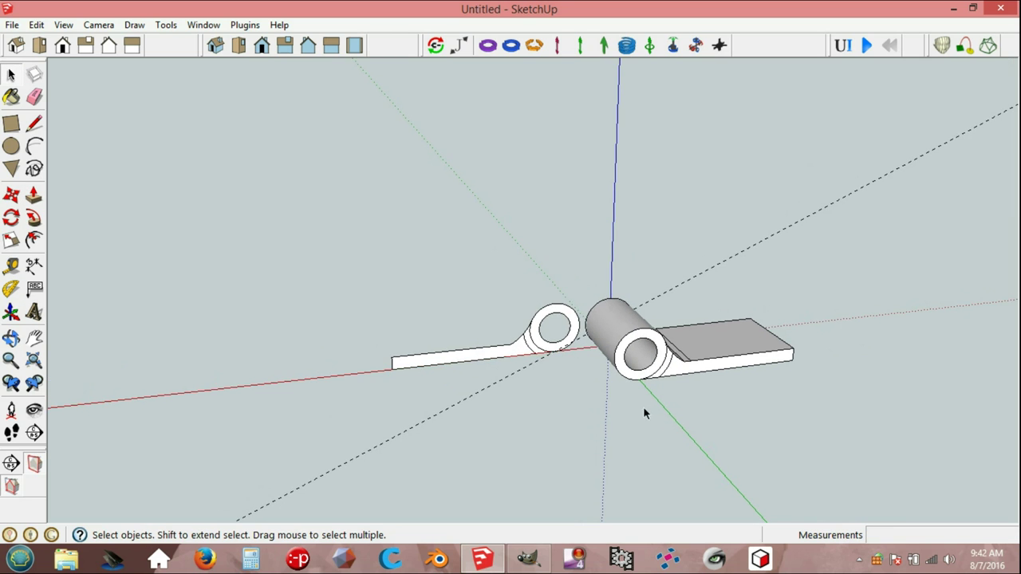
triple_click(683, 375)
Make the selected right hinge leaf into a group.
right_click(683, 375)
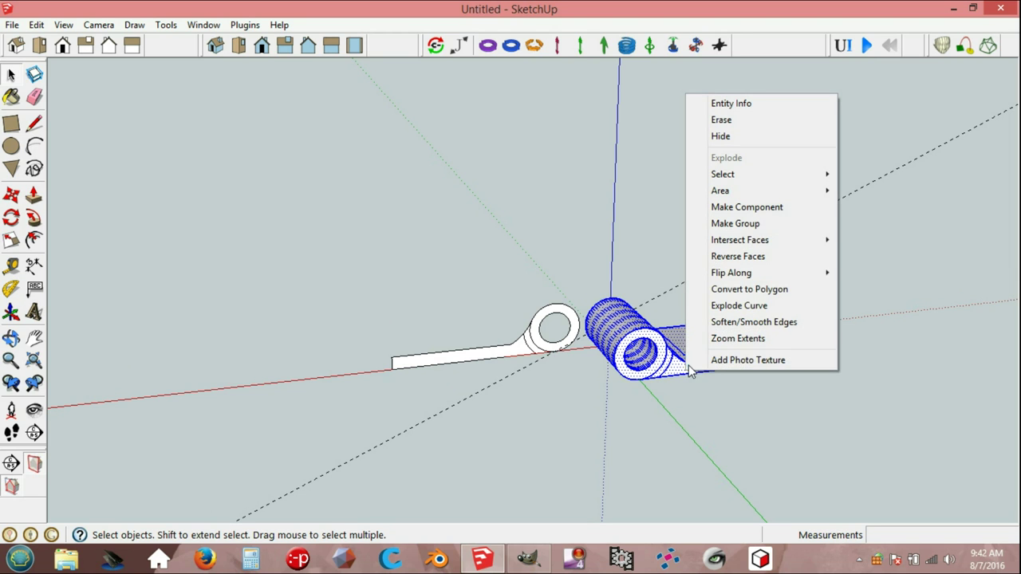
click(741, 224)
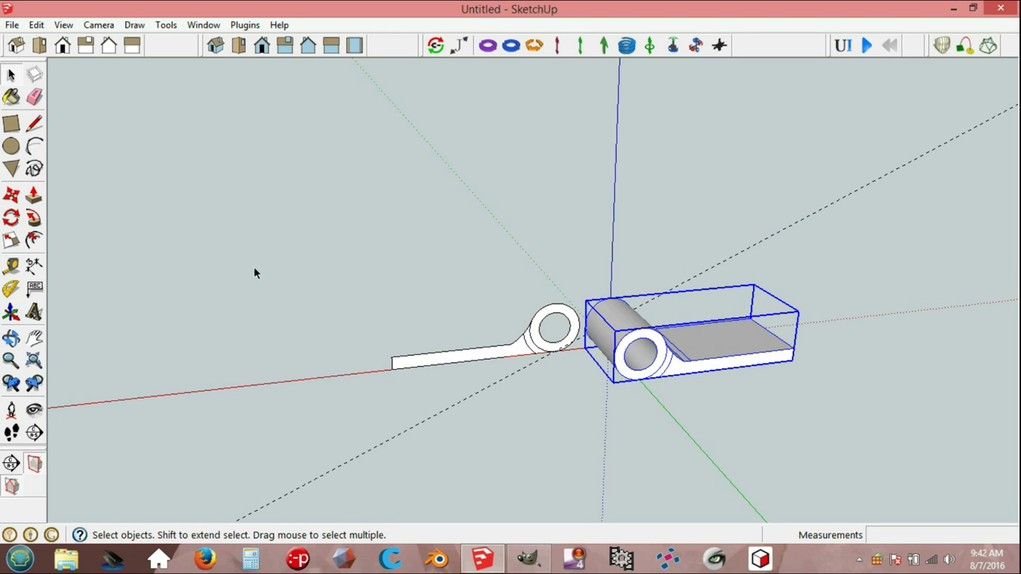
click(35, 339)
drag(745, 357, 621, 280)
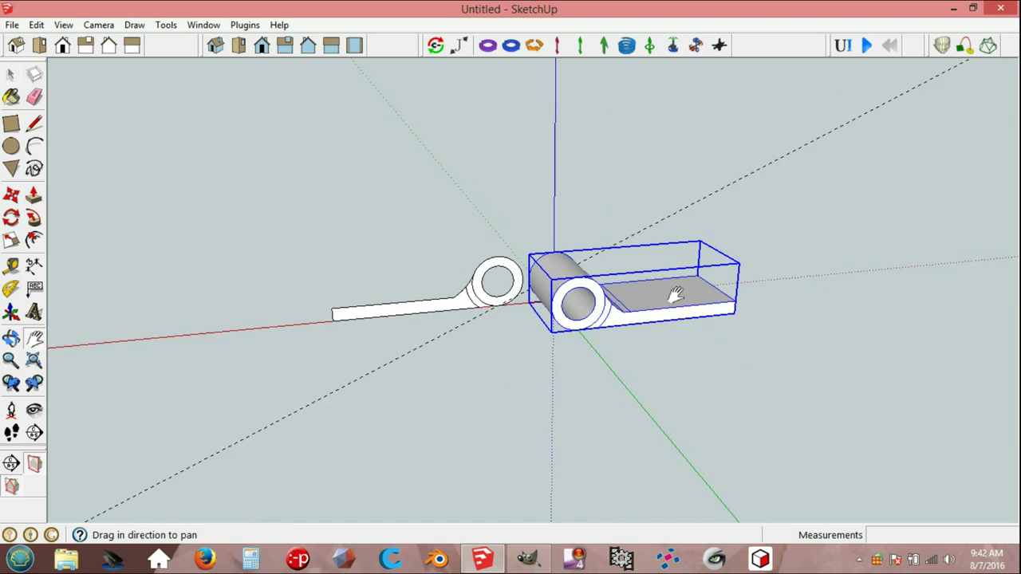
Duplicate the leaf group in place and move the copy 425 mm along the green axis.
click(37, 25)
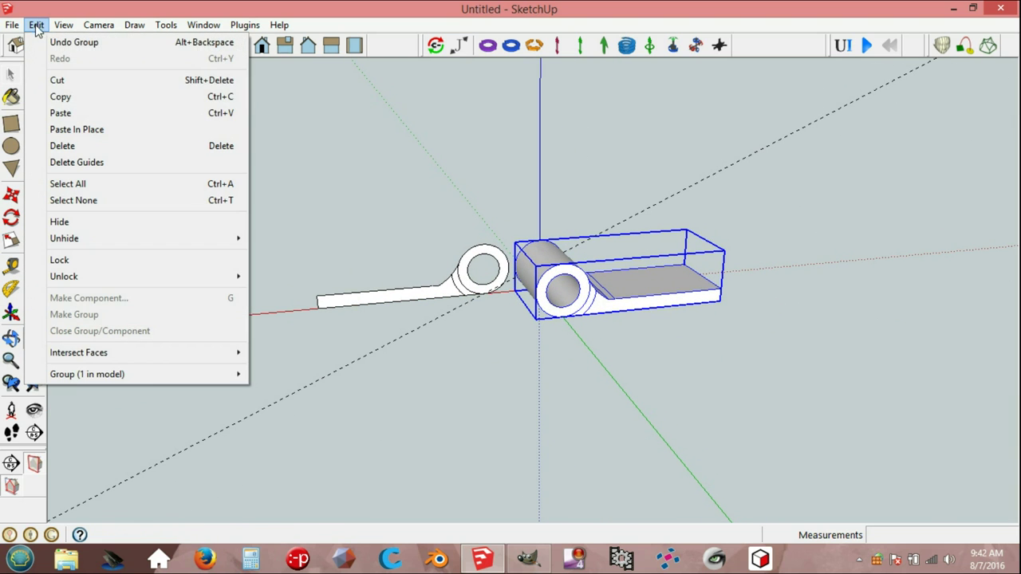
click(66, 102)
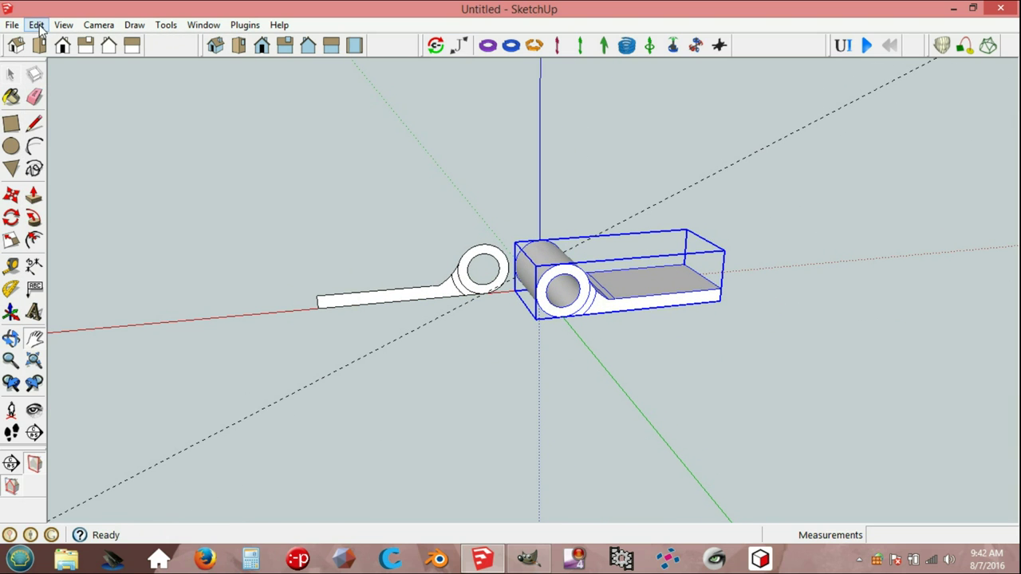
click(36, 24)
click(79, 133)
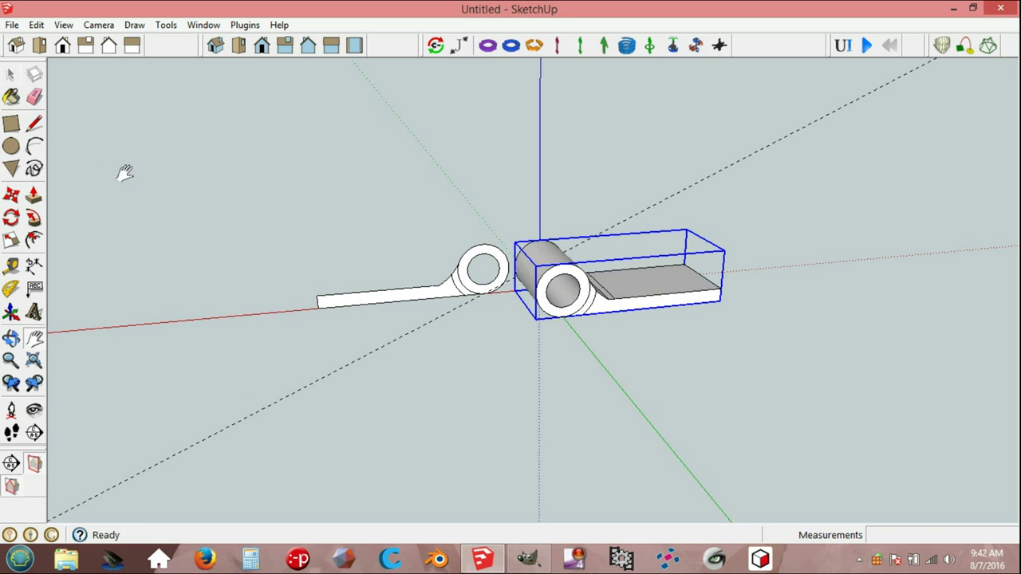
key(m)
click(549, 261)
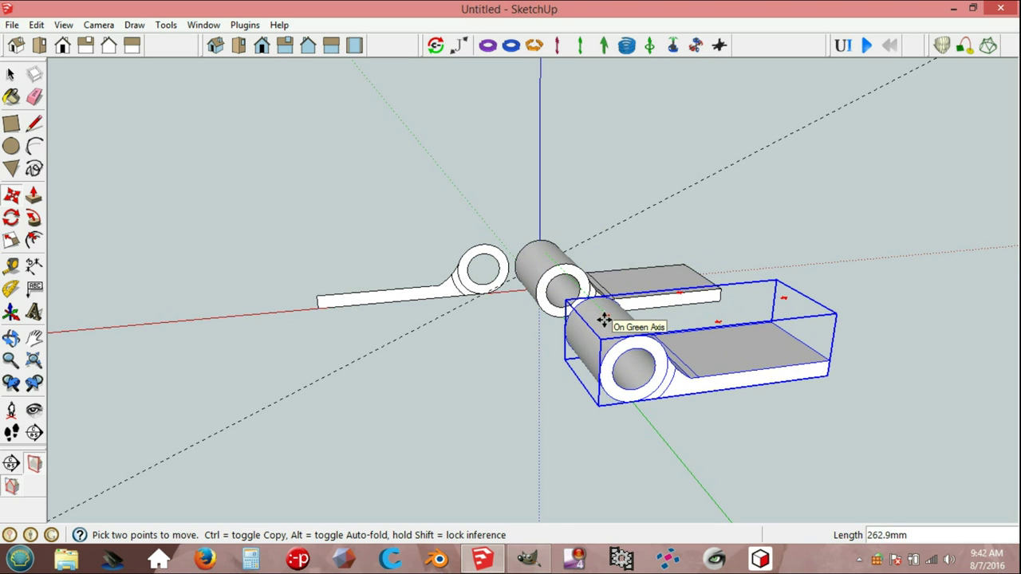
text(4)
key(Return)
key(space)
Explode the moved copy into loose geometry.
click(602, 348)
click(686, 390)
right_click(686, 389)
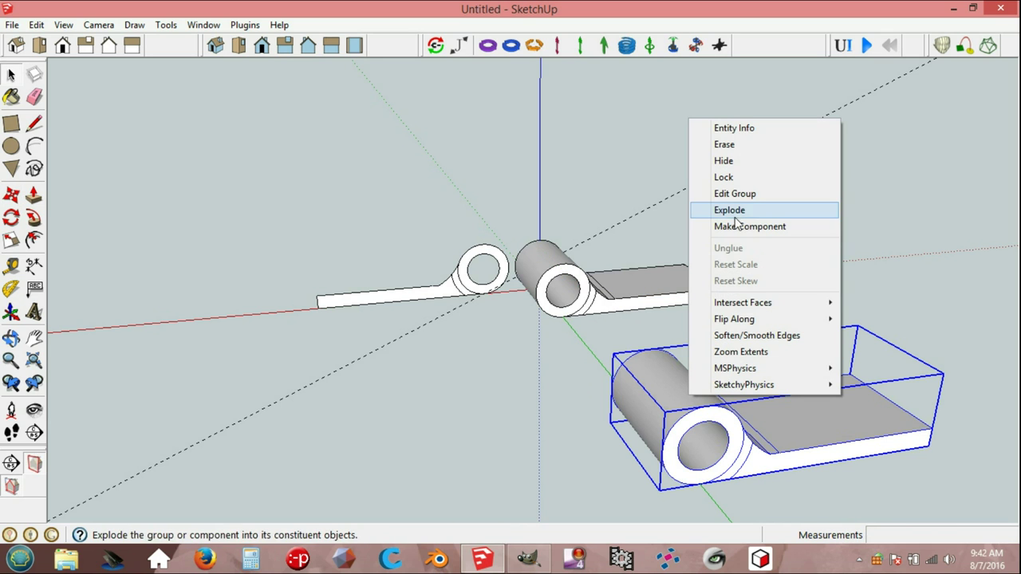
click(729, 210)
click(611, 326)
click(611, 292)
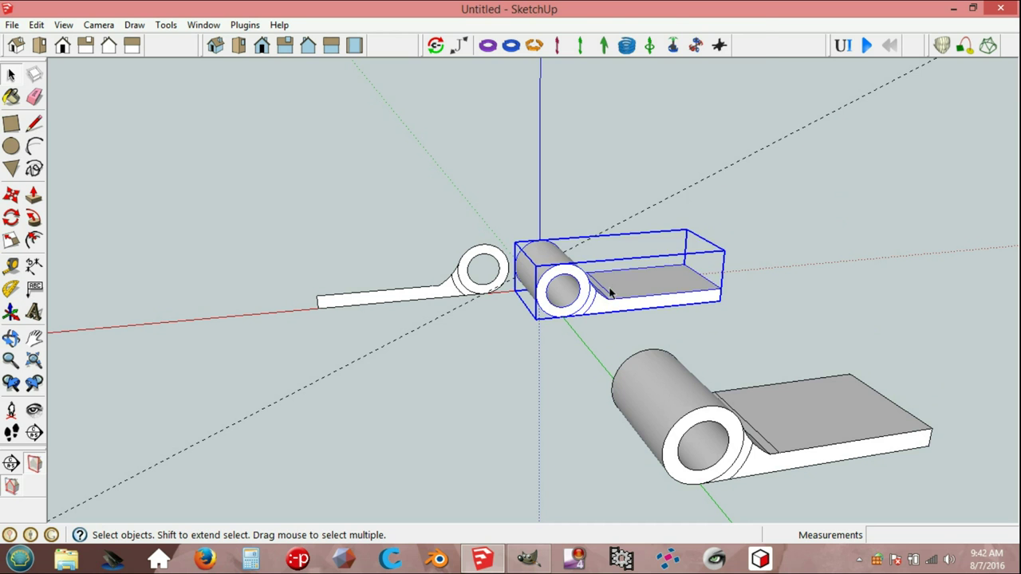
Explode the original leaf group into loose geometry.
right_click(611, 293)
click(650, 103)
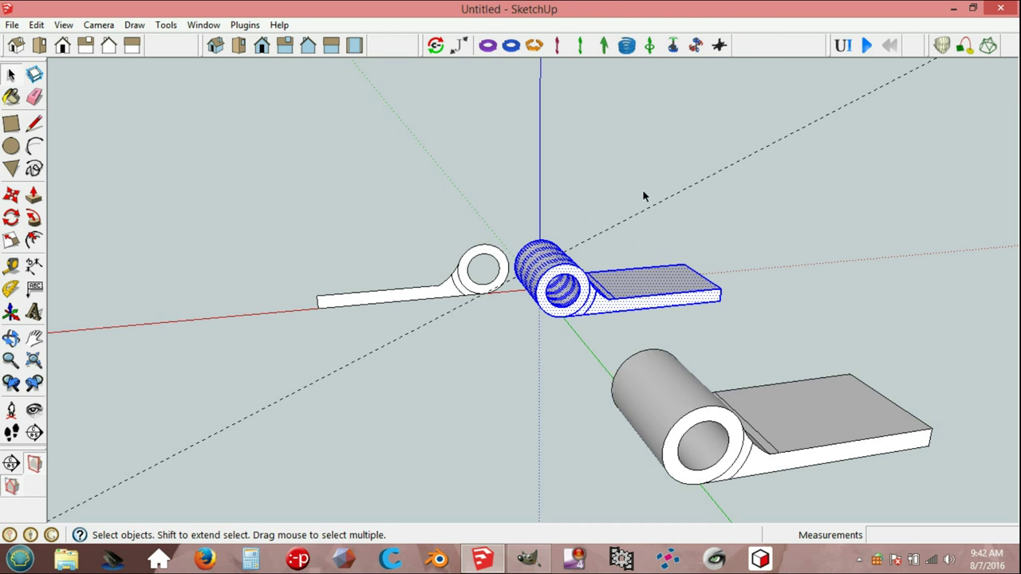
click(691, 232)
mouse_move(743, 276)
middle_down()
mouse_move(486, 308)
mouse_move(567, 353)
mouse_move(478, 346)
middle_up()
scroll(562, 343, up, 3)
scroll(380, 298, up, 2)
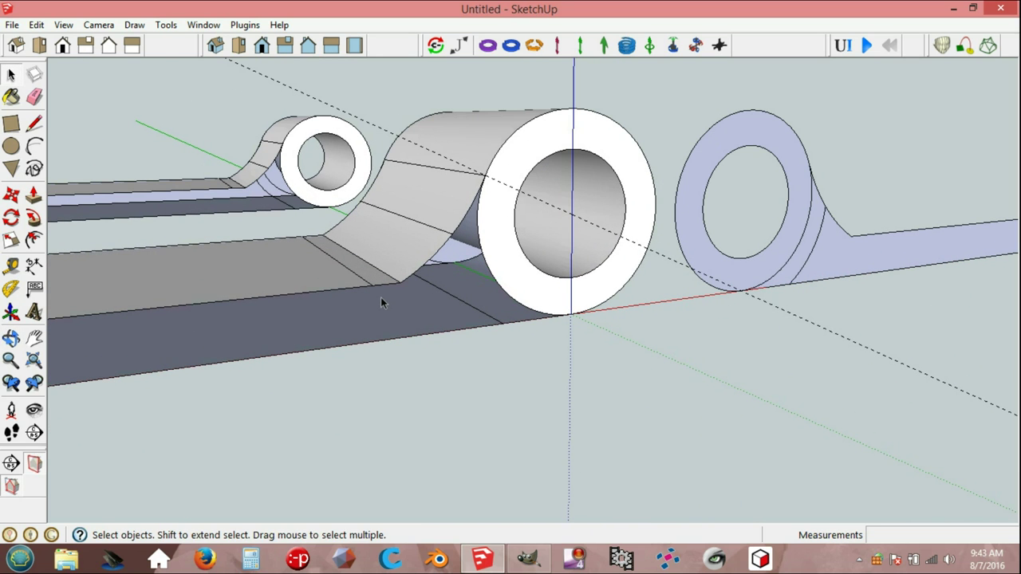
Split the first plate's side face with a vertical edge beside the knuckle, erasing an extra edge.
key(l)
click(374, 286)
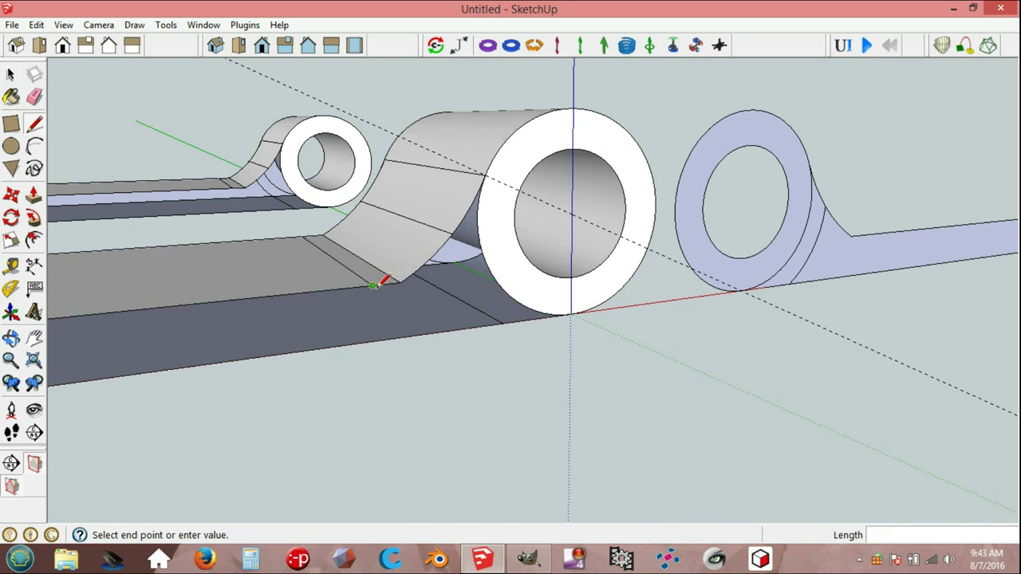
click(375, 341)
key(e)
drag(374, 323, 375, 306)
middle_drag(296, 268, 583, 288)
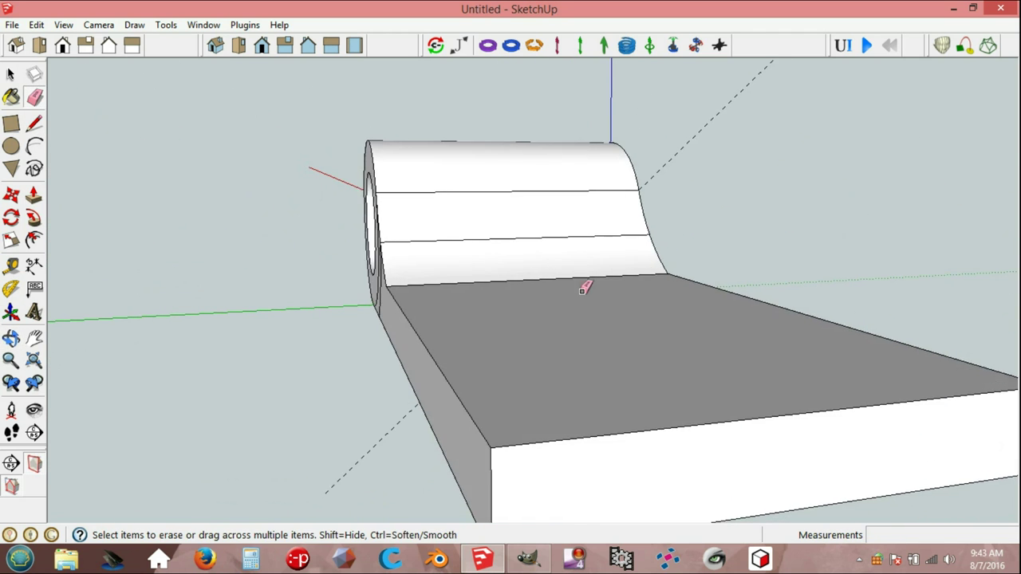
scroll(399, 292, down, 5)
Draw a matching 20 mm vertical edge splitting the copied leaf's side face at the knuckle.
mouse_move(399, 292)
middle_down()
mouse_move(455, 342)
mouse_move(307, 407)
mouse_move(125, 391)
mouse_move(200, 405)
middle_up()
scroll(330, 319, up, 3)
mouse_move(330, 319)
middle_down()
mouse_move(174, 351)
mouse_move(303, 257)
middle_up()
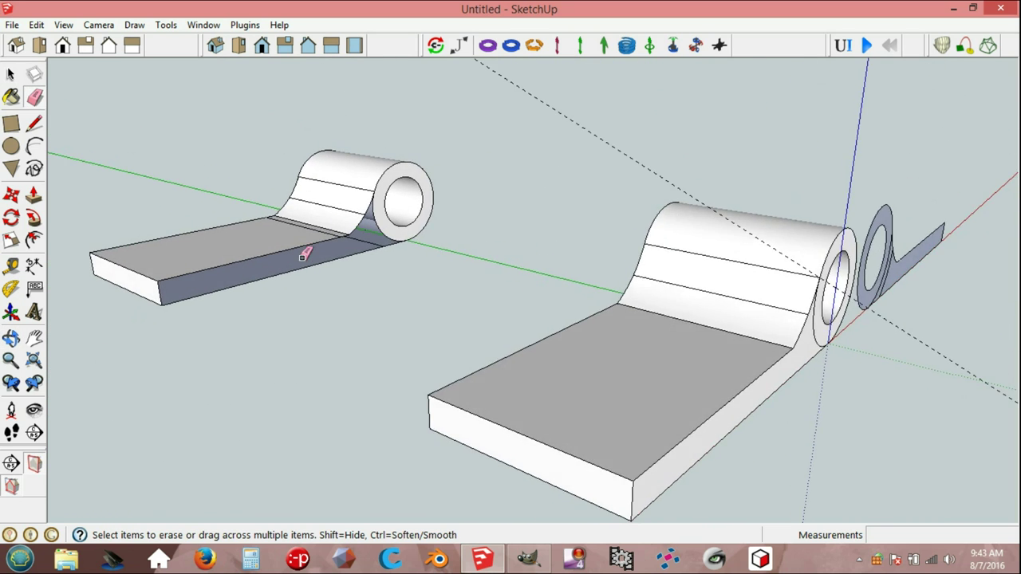
scroll(363, 205, up, 4)
key(l)
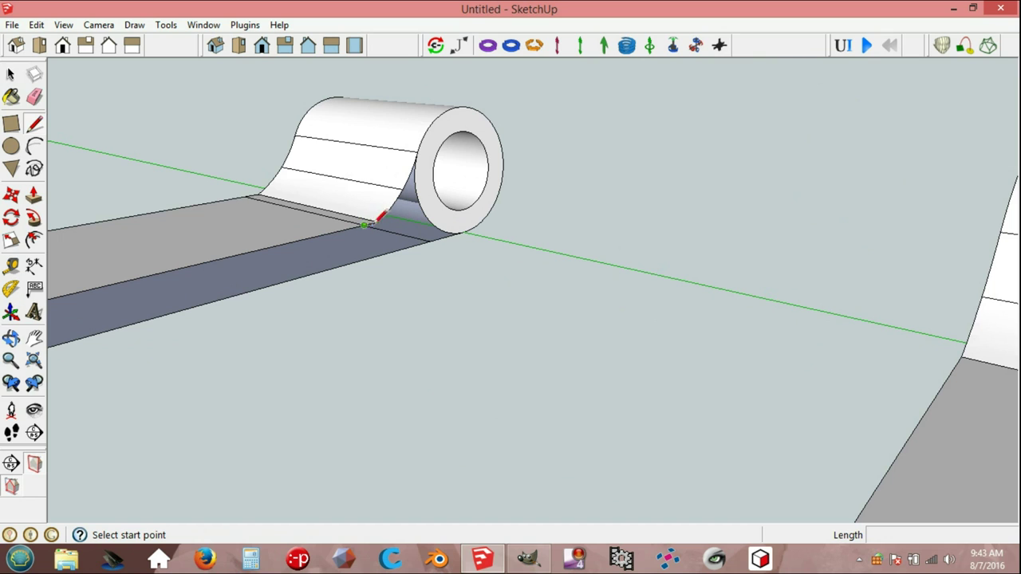
click(378, 222)
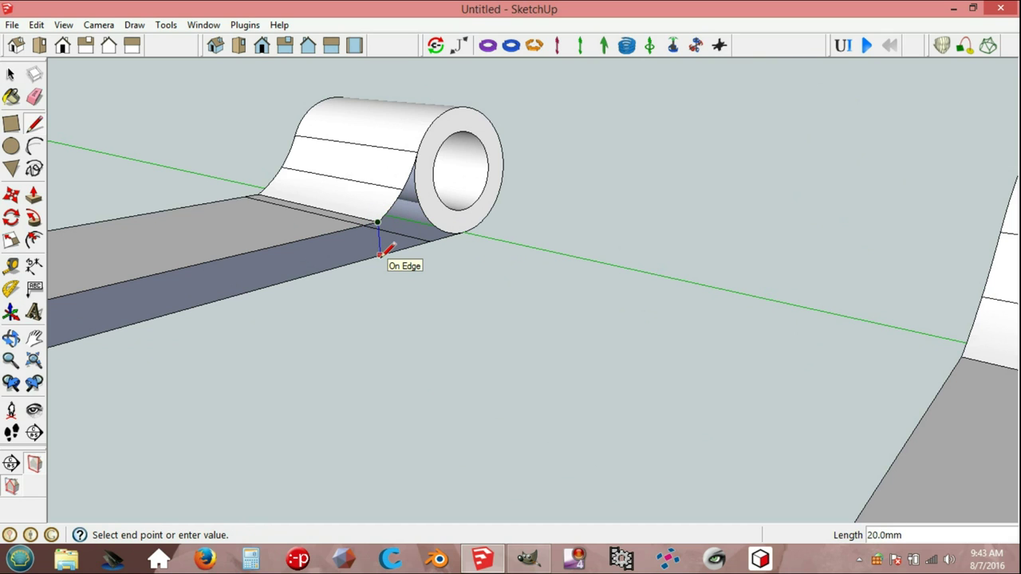
click(379, 254)
key(e)
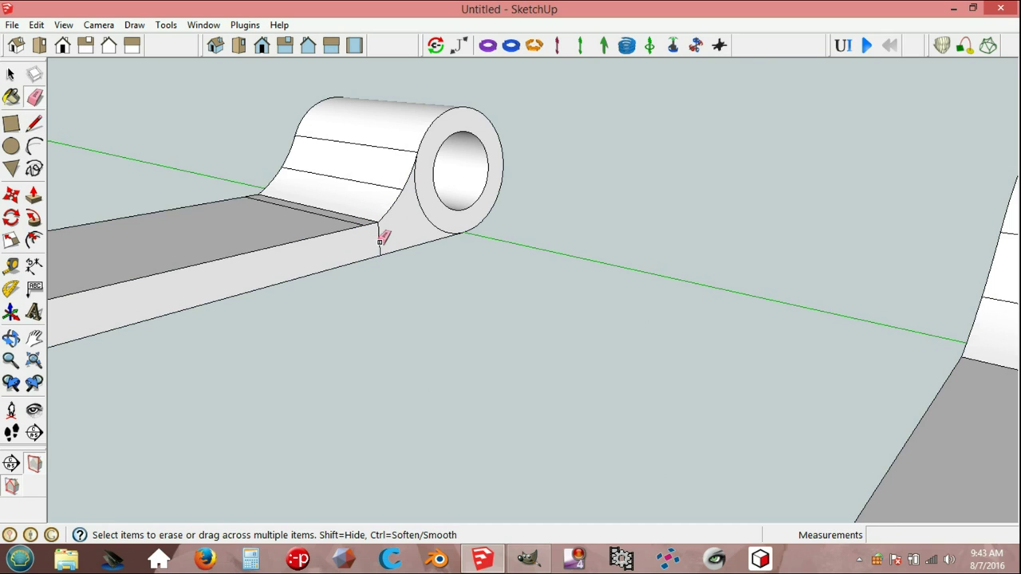
scroll(380, 239, down, 2)
mouse_move(383, 232)
middle_down()
mouse_move(391, 303)
mouse_move(626, 335)
middle_up()
key(space)
click(752, 268)
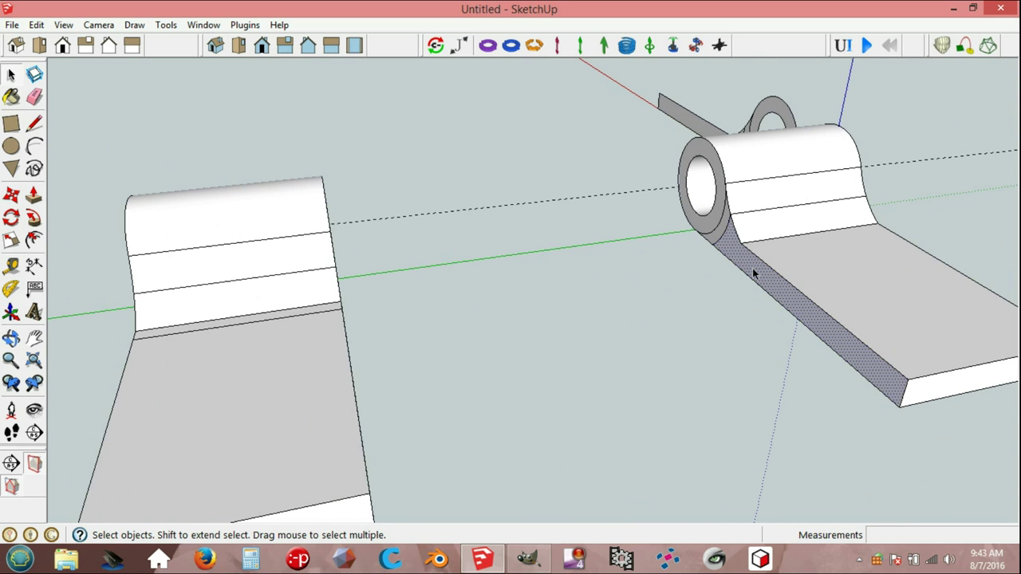
key(p)
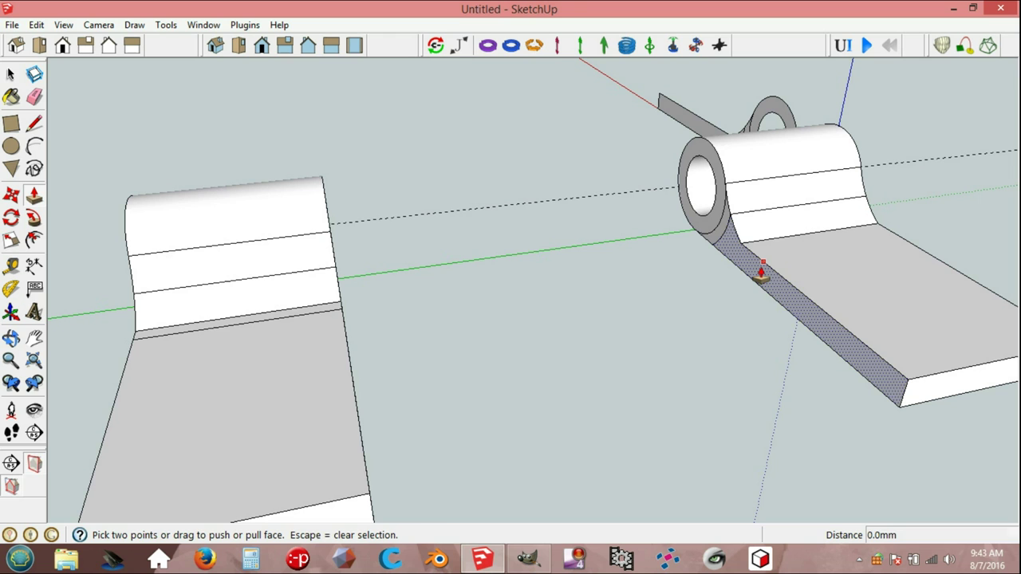
drag(762, 273, 351, 367)
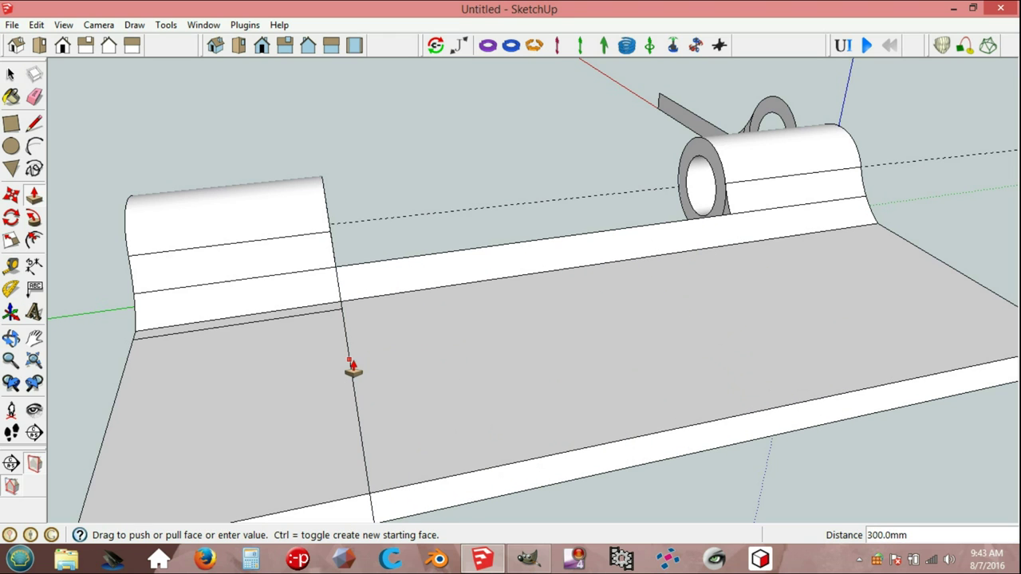
key(space)
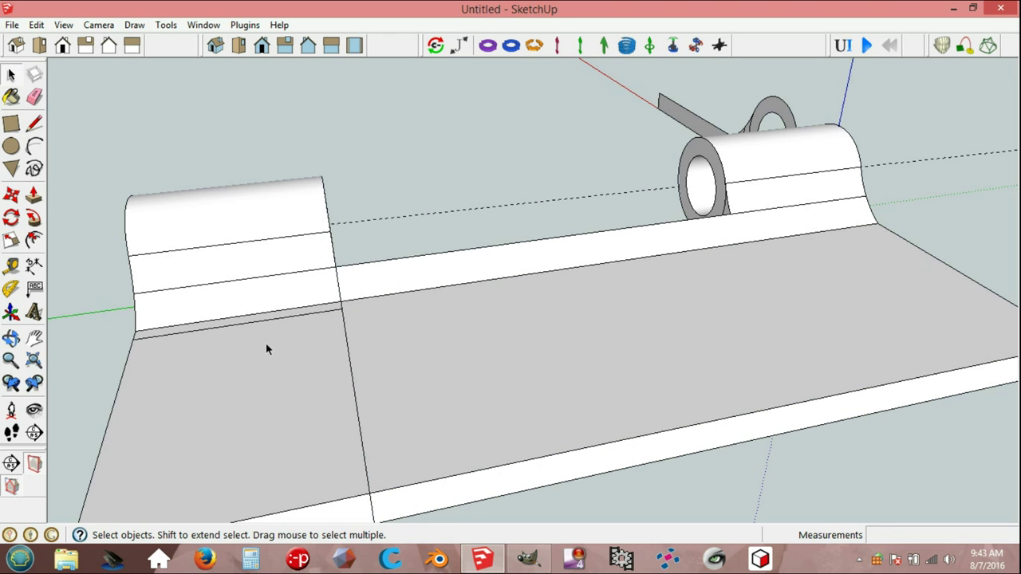
key(e)
click(284, 317)
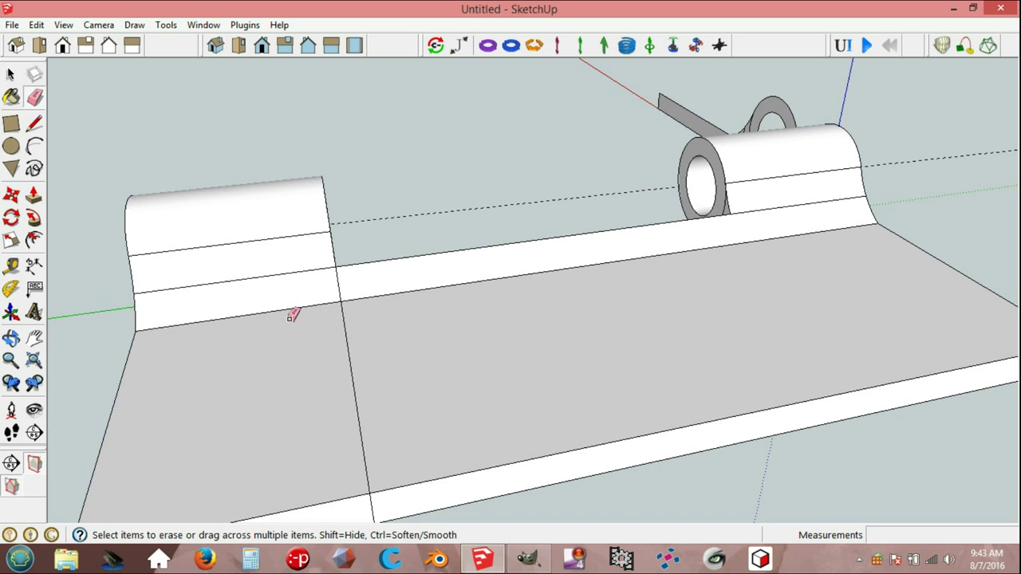
click(344, 319)
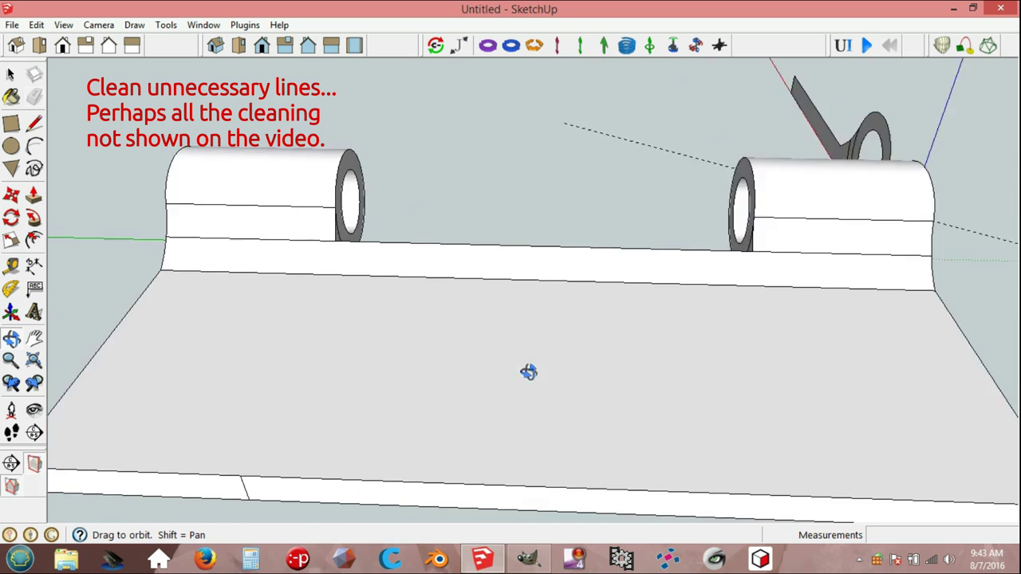
mouse_move(657, 312)
middle_down()
mouse_move(575, 403)
mouse_move(576, 321)
mouse_move(93, 335)
middle_up()
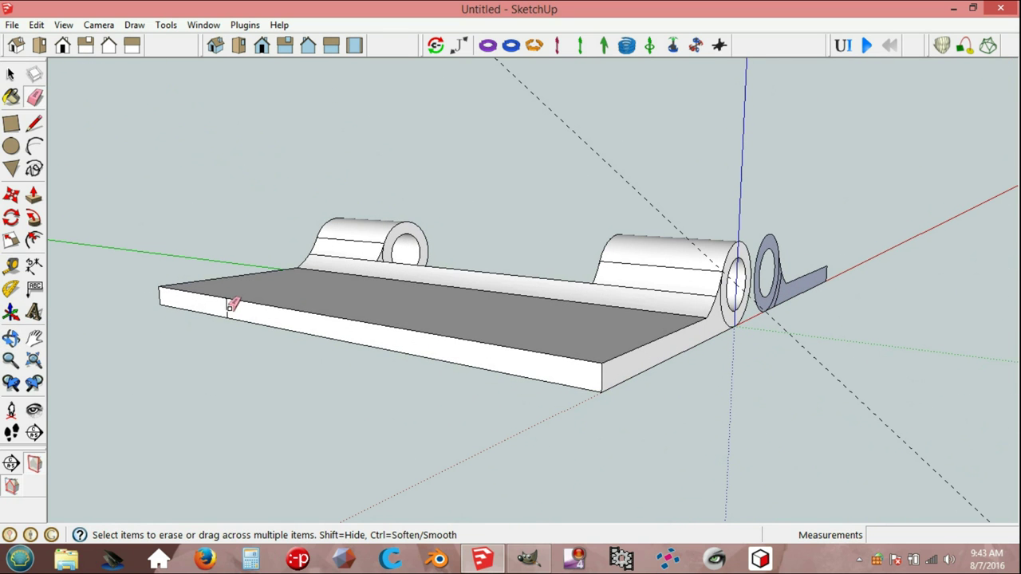
mouse_move(229, 305)
middle_down()
mouse_move(316, 310)
mouse_move(336, 206)
middle_up()
middle_drag(345, 252, 394, 189)
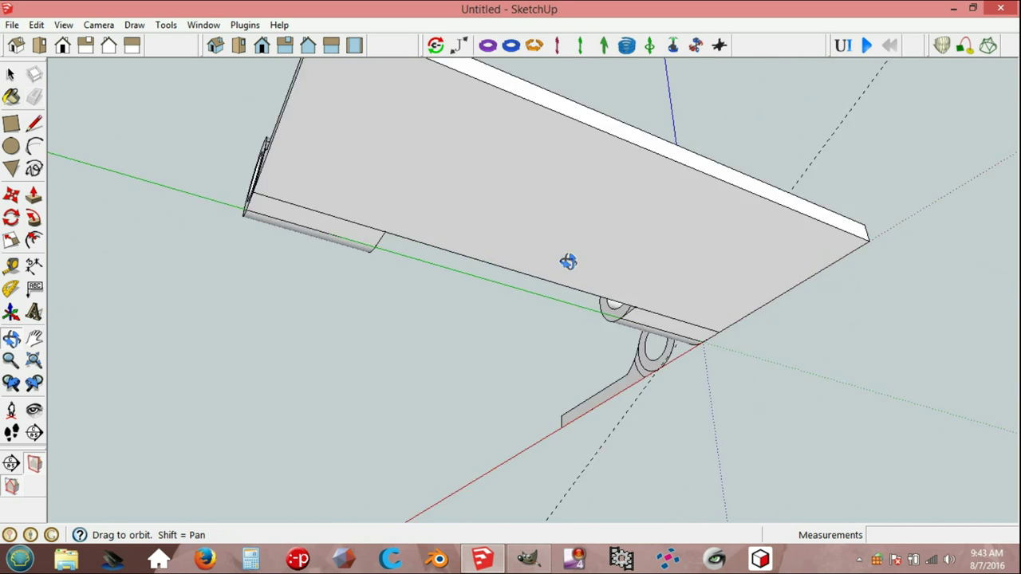
middle_drag(432, 229, 538, 299)
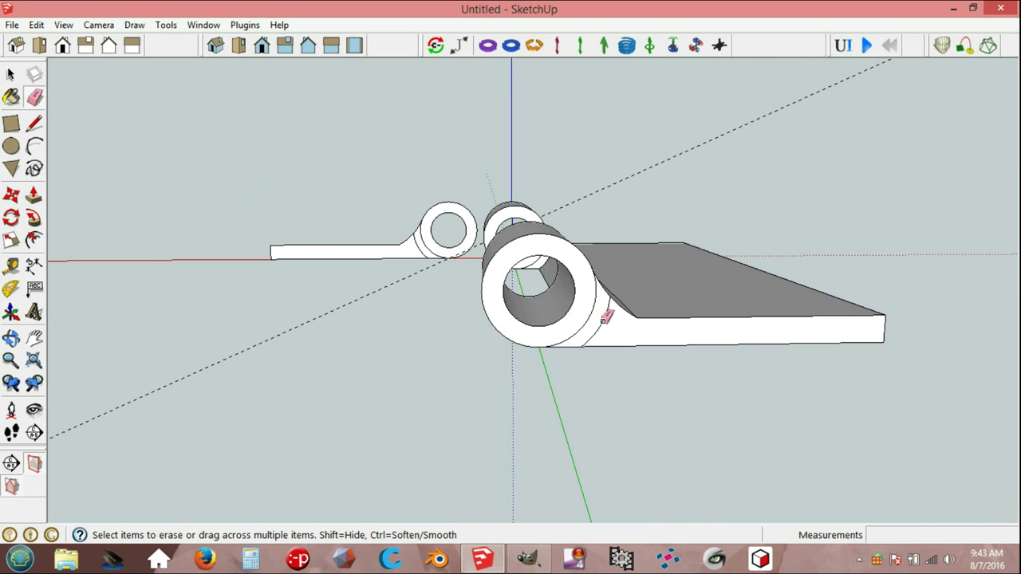
mouse_move(590, 316)
middle_down()
mouse_move(467, 324)
mouse_move(429, 303)
mouse_move(636, 196)
middle_up()
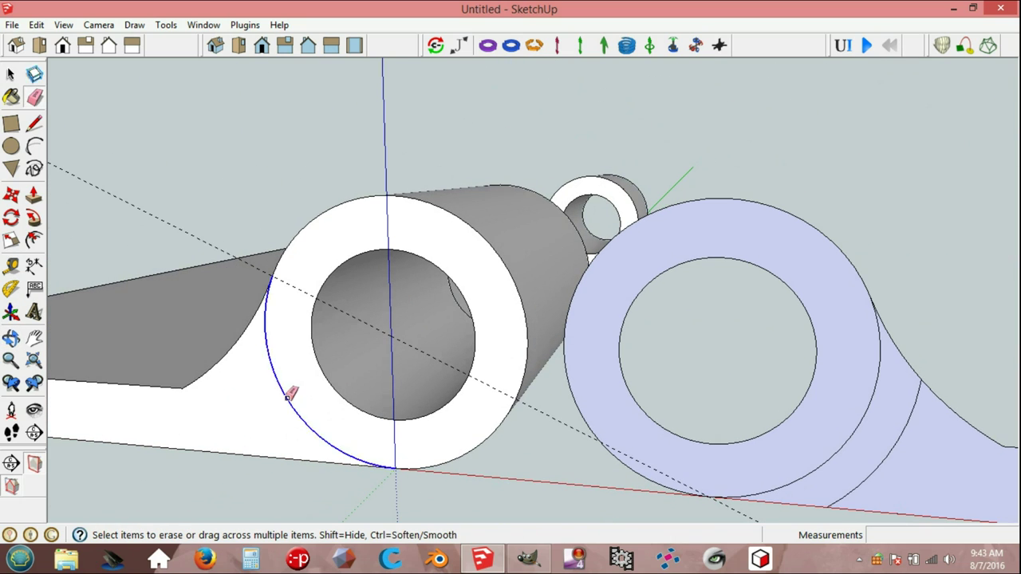
mouse_move(331, 349)
middle_down()
mouse_move(400, 336)
mouse_move(458, 298)
mouse_move(510, 449)
mouse_move(484, 401)
middle_up()
mouse_move(428, 368)
middle_down()
mouse_move(342, 426)
mouse_move(330, 387)
mouse_move(358, 348)
mouse_move(133, 382)
middle_up()
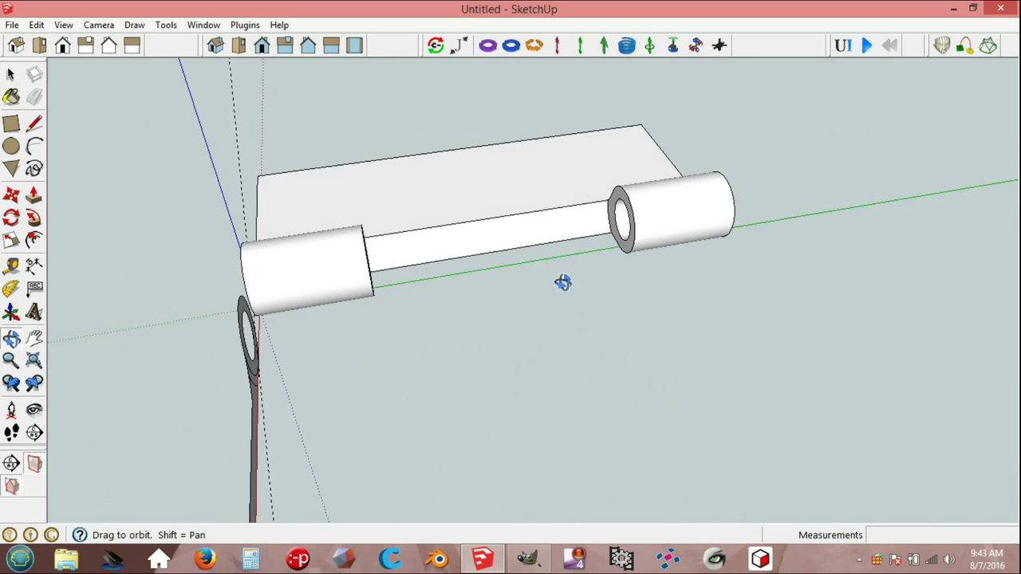
middle_drag(583, 260, 310, 326)
mouse_move(786, 221)
middle_down()
mouse_move(526, 216)
mouse_move(713, 196)
middle_up()
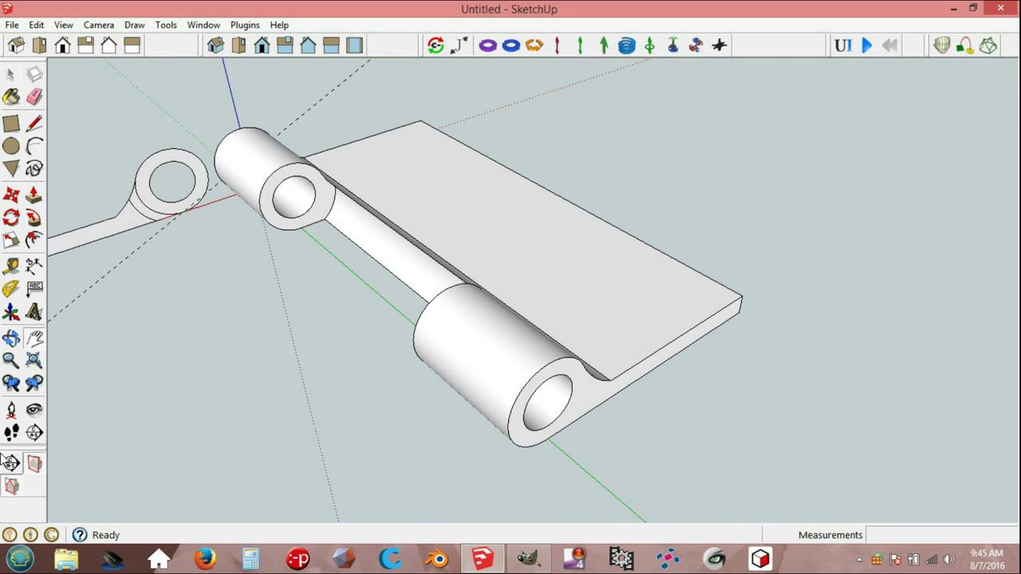
Cut a section plane across the knuckle and show hidden geometry.
click(11, 466)
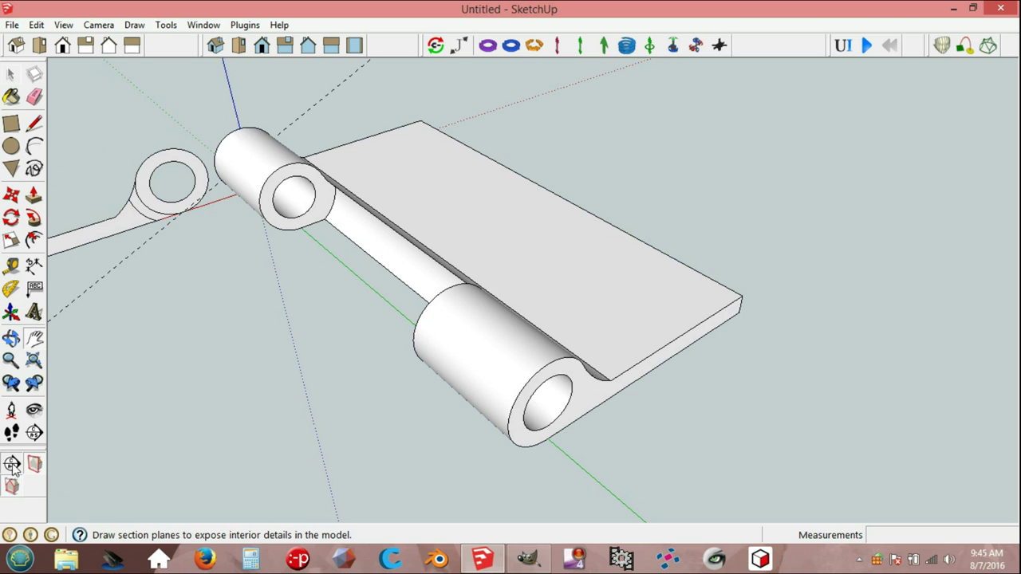
click(323, 205)
scroll(319, 203, up, 3)
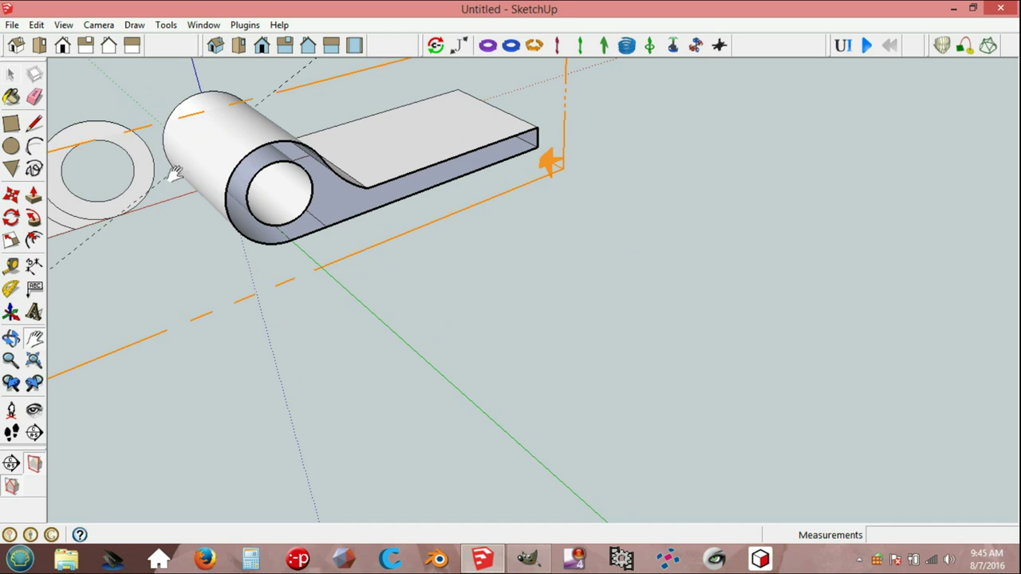
click(68, 26)
click(106, 80)
middle_drag(301, 241, 323, 195)
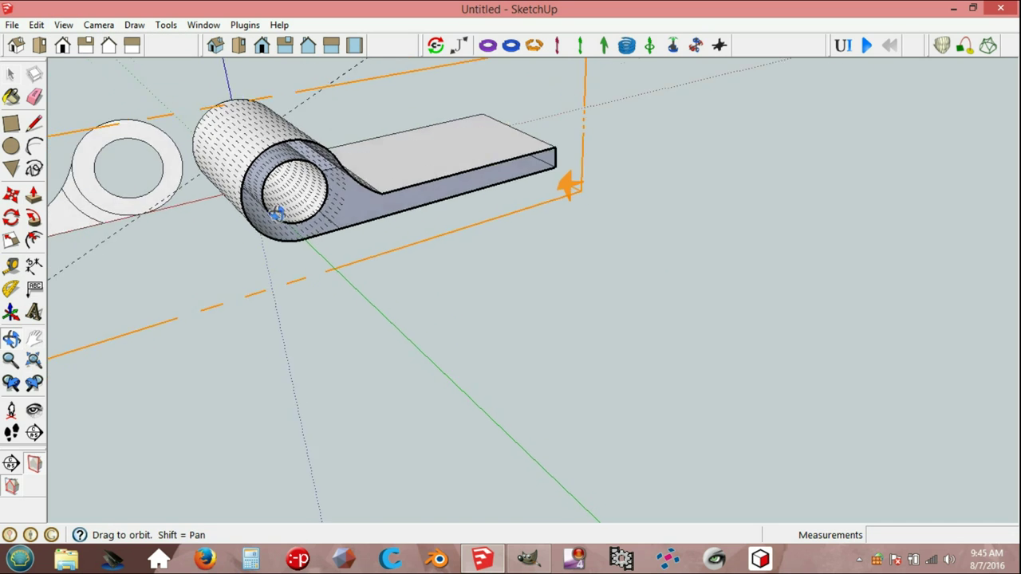
scroll(323, 196, up, 2)
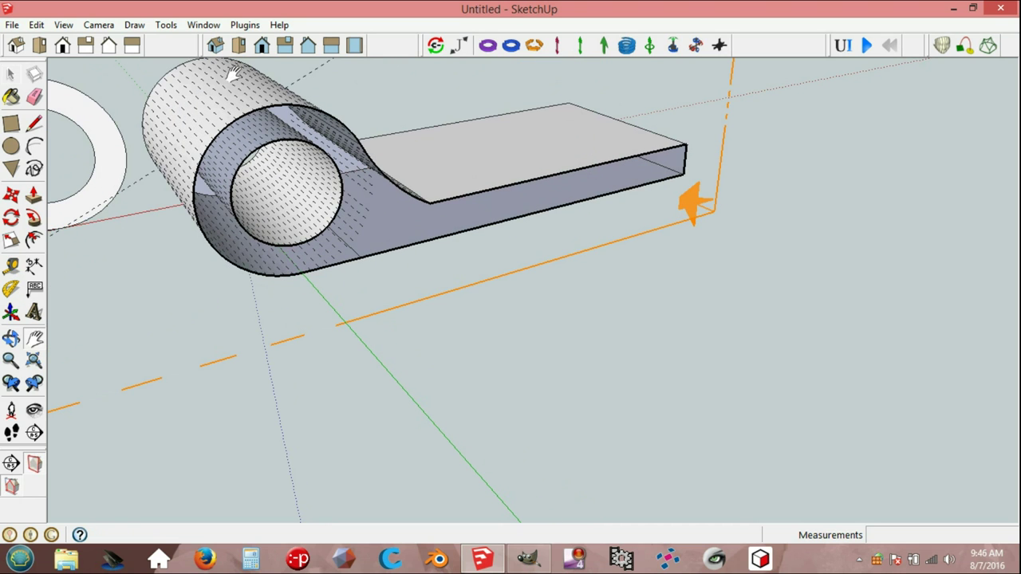
Erase stray edges with CleanUp³, then hide the section plane and turn off the cut.
click(247, 27)
mouse_move(271, 151)
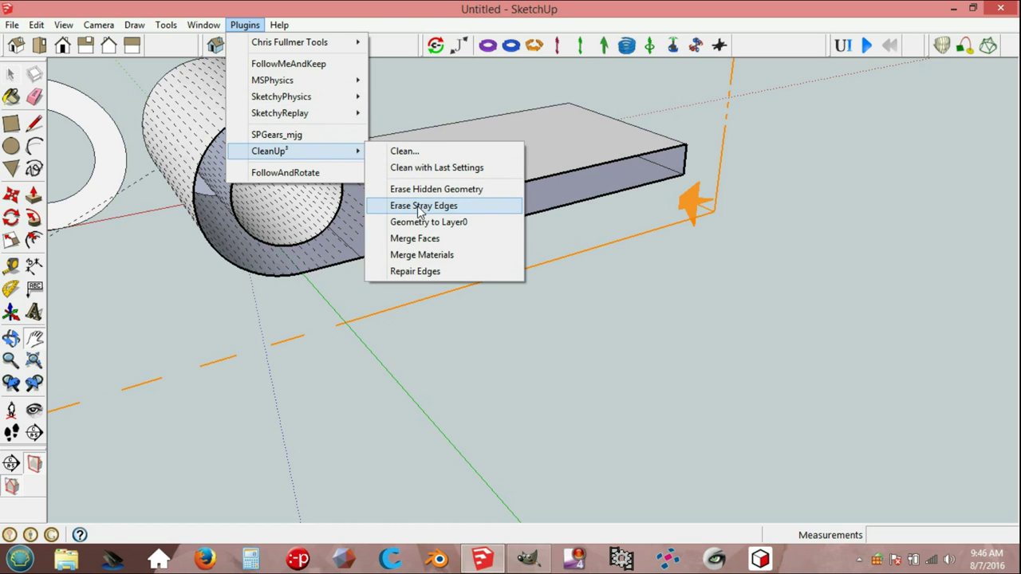
click(419, 208)
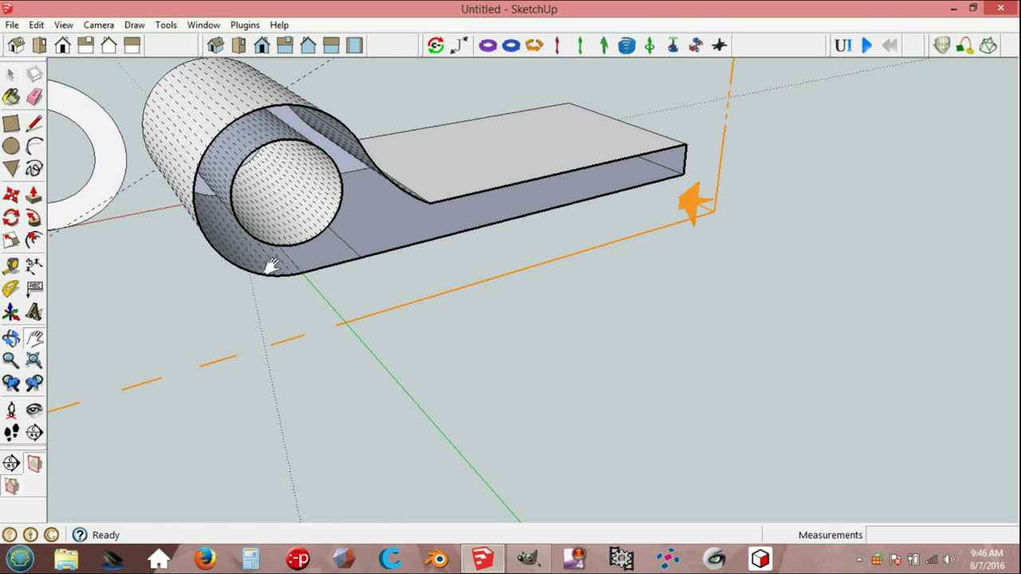
click(35, 464)
click(11, 486)
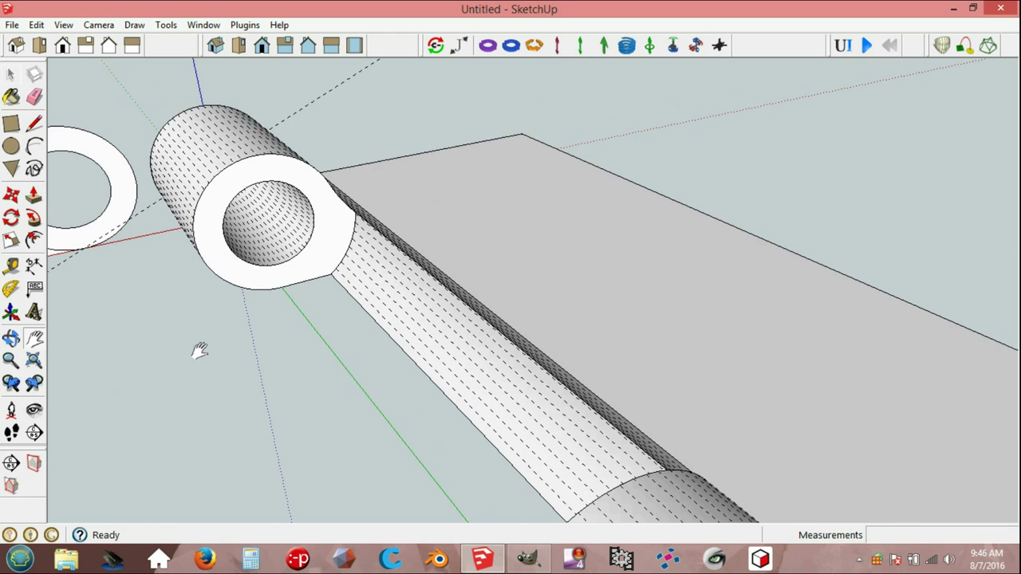
scroll(198, 351, down, 2)
scroll(219, 373, down, 1)
Hide the hidden geometry again and run Solid Inspector on the model.
click(63, 25)
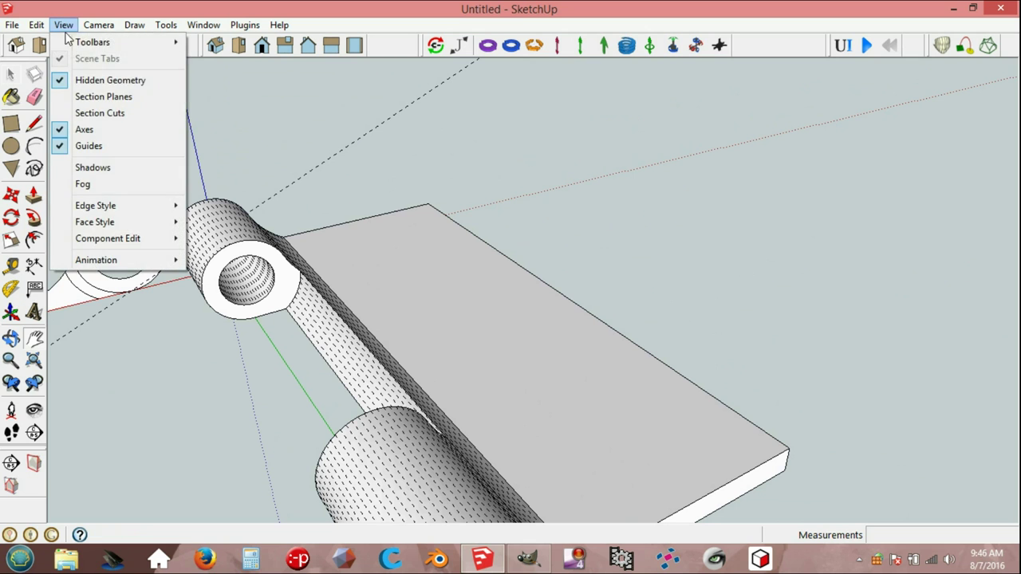
click(68, 77)
middle_drag(176, 330, 299, 334)
scroll(299, 333, down, 3)
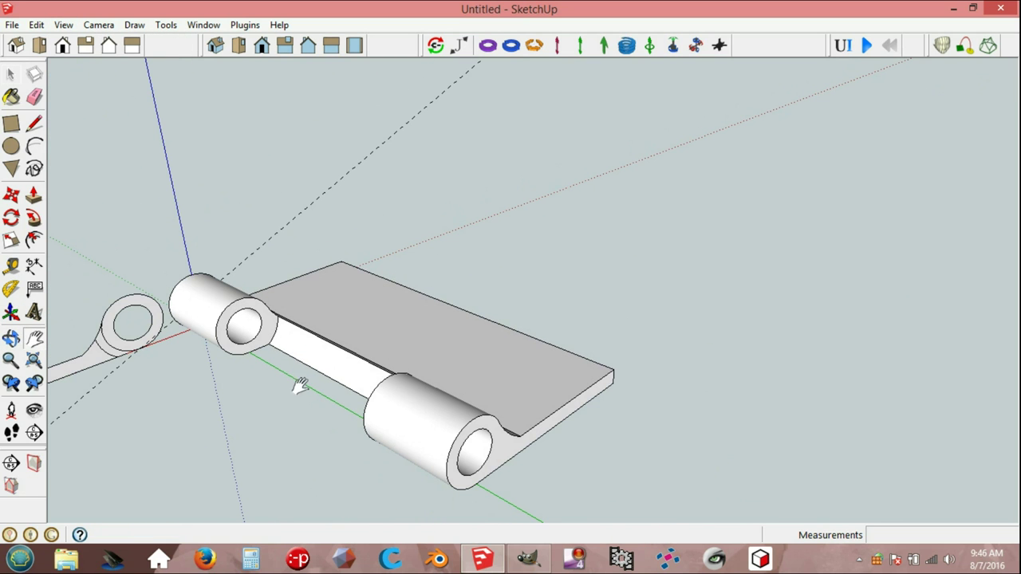
click(168, 25)
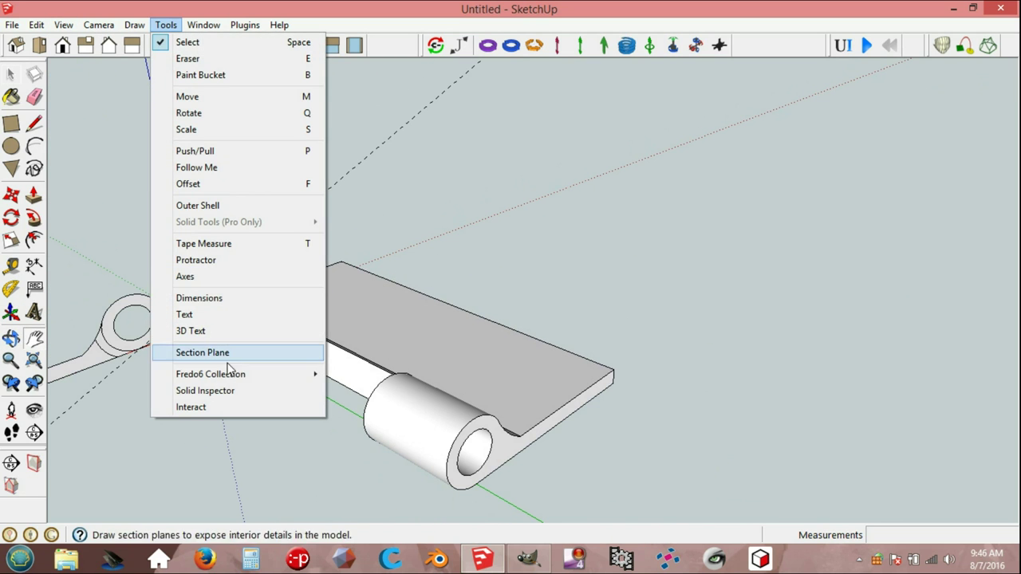
click(222, 393)
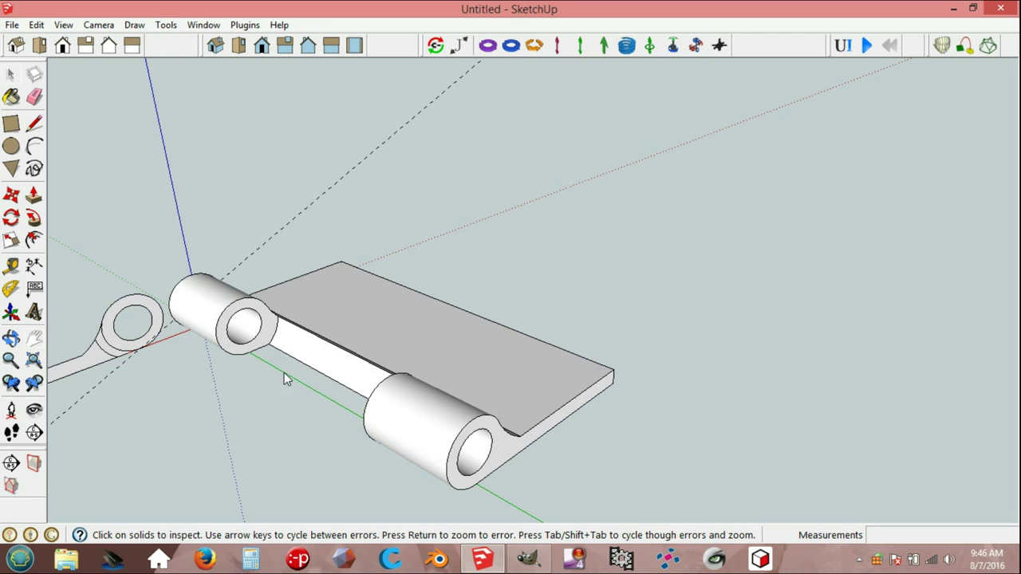
scroll(288, 361, up, 1)
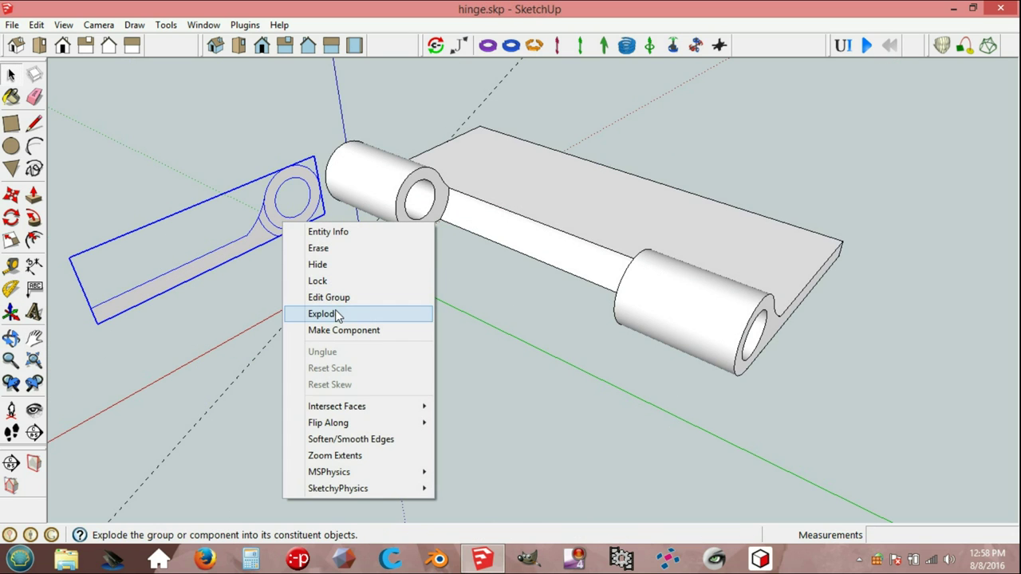
Explode the second leaf group and push/pull its ring face into a long knuckle tube.
click(335, 312)
click(345, 297)
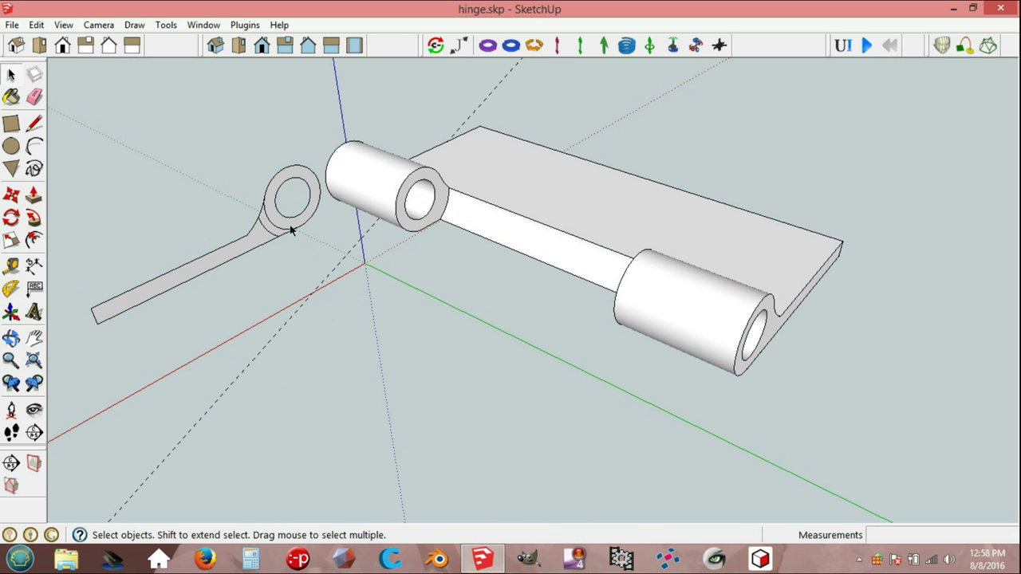
click(286, 221)
click(287, 224)
key(p)
mouse_move(287, 225)
mouse_down()
mouse_move(706, 339)
mouse_move(745, 330)
mouse_up()
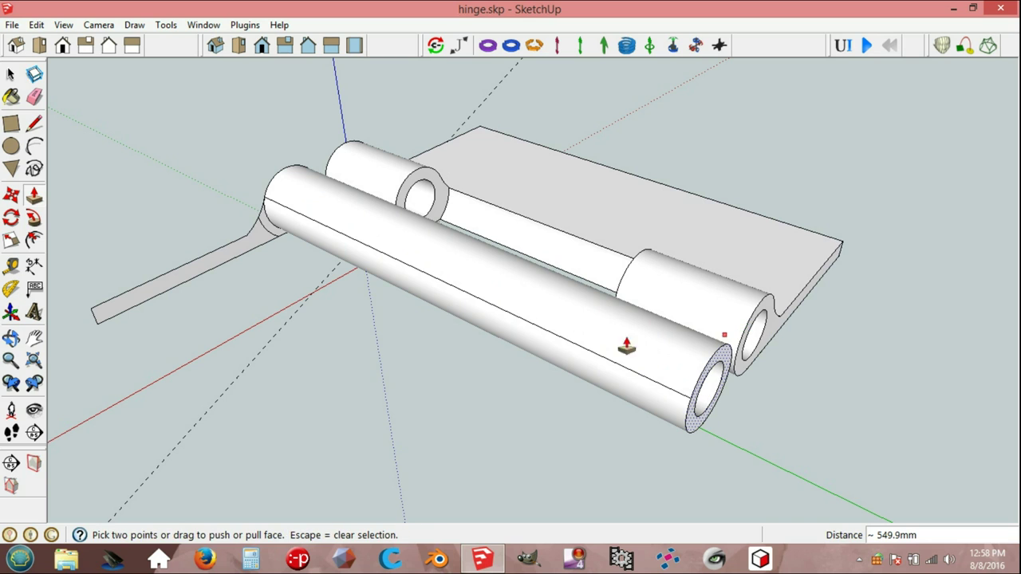
key(space)
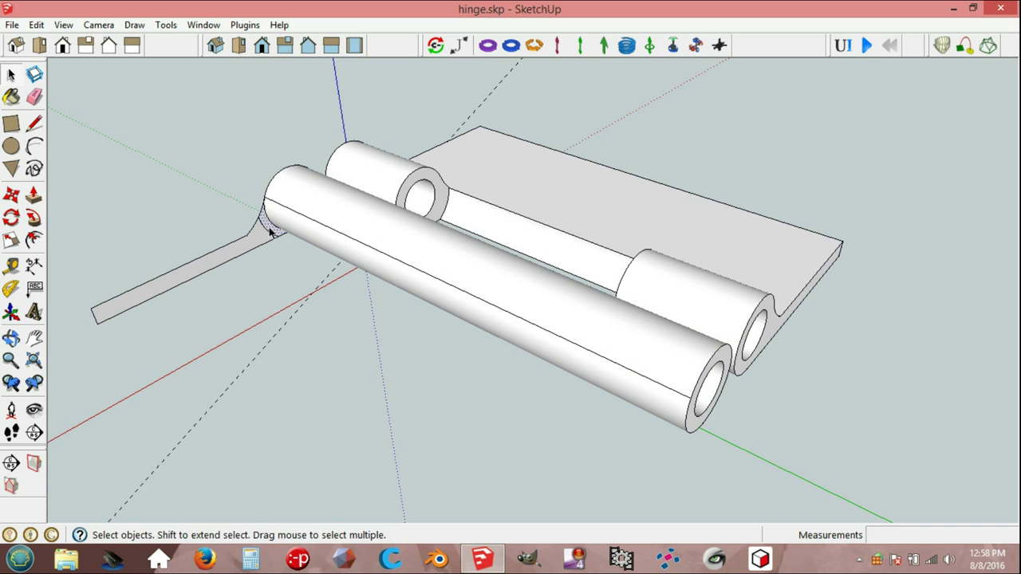
Extrude the fillet face flush with the tube end and pull the leaf face into a wide plate.
key(p)
mouse_move(269, 231)
mouse_down()
mouse_move(690, 373)
mouse_move(713, 365)
mouse_up()
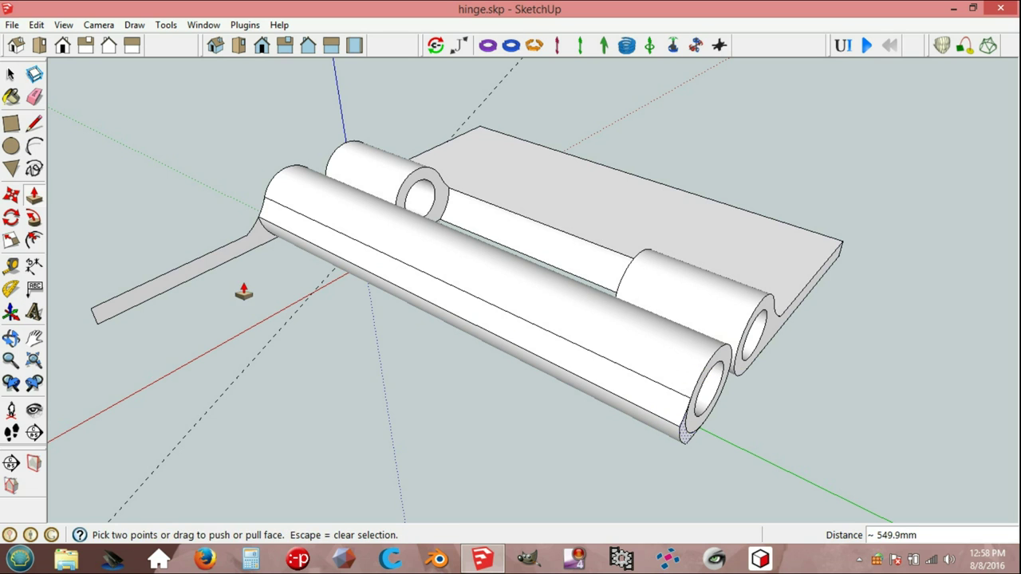
key(space)
click(221, 259)
key(p)
mouse_move(219, 263)
mouse_down()
mouse_move(669, 441)
mouse_move(693, 408)
mouse_up()
key(space)
mouse_move(506, 387)
middle_down()
mouse_move(758, 455)
mouse_move(537, 413)
middle_up()
Push the tube end face around the hole inward by 130 mm.
scroll(538, 413, up, 3)
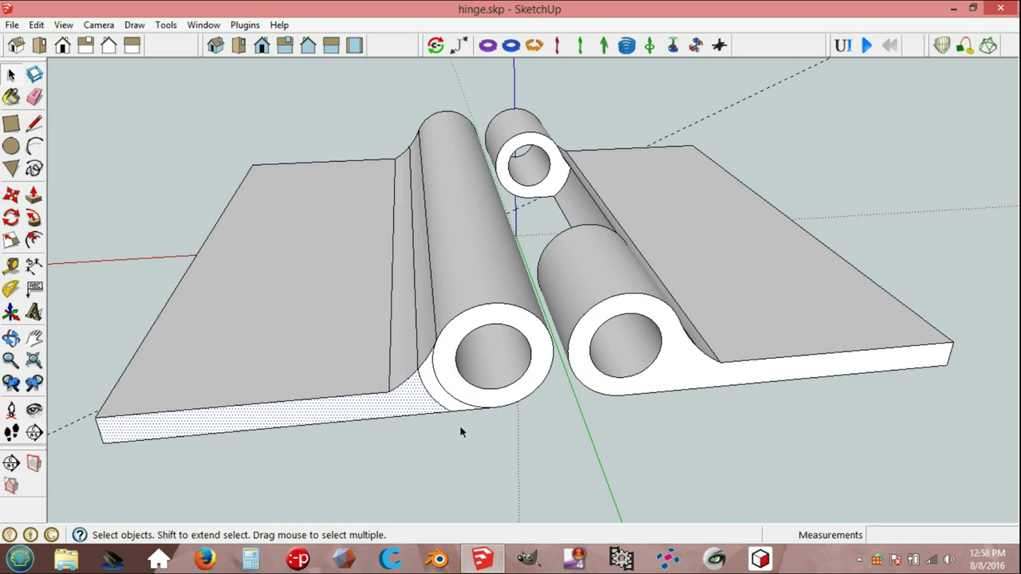
click(34, 96)
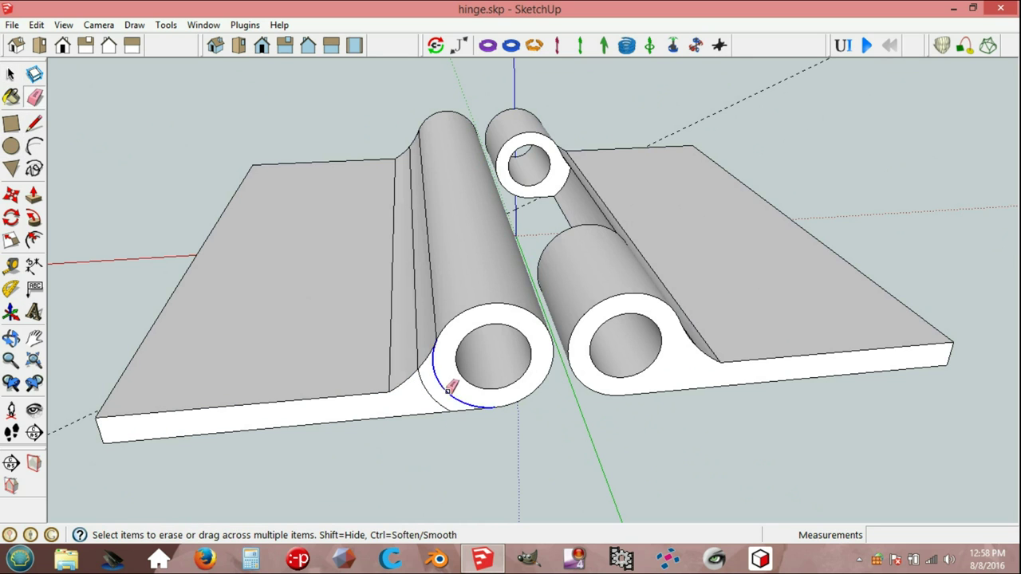
key(space)
click(445, 384)
key(p)
drag(443, 386, 442, 319)
text(13)
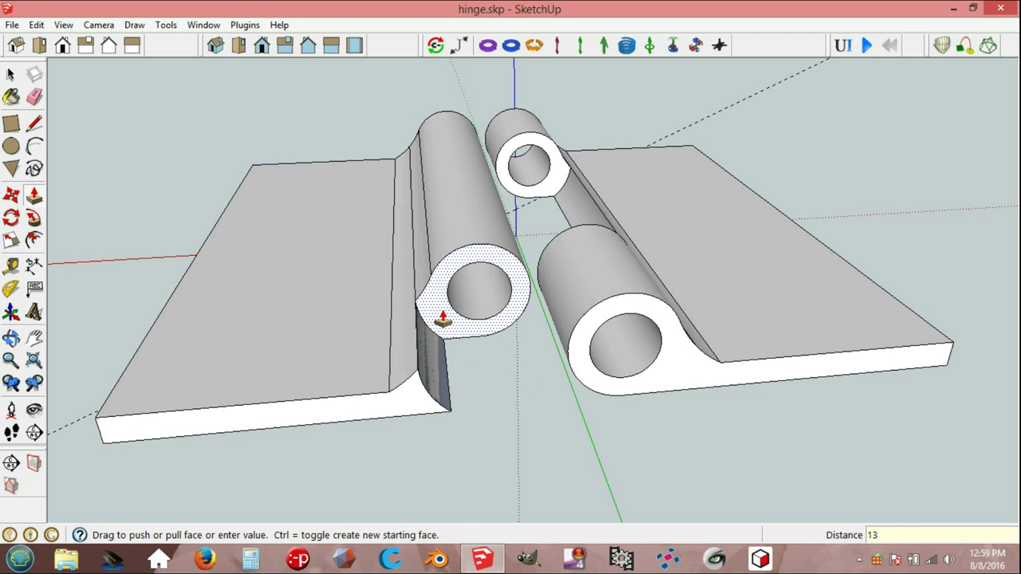
text(0)
key(Return)
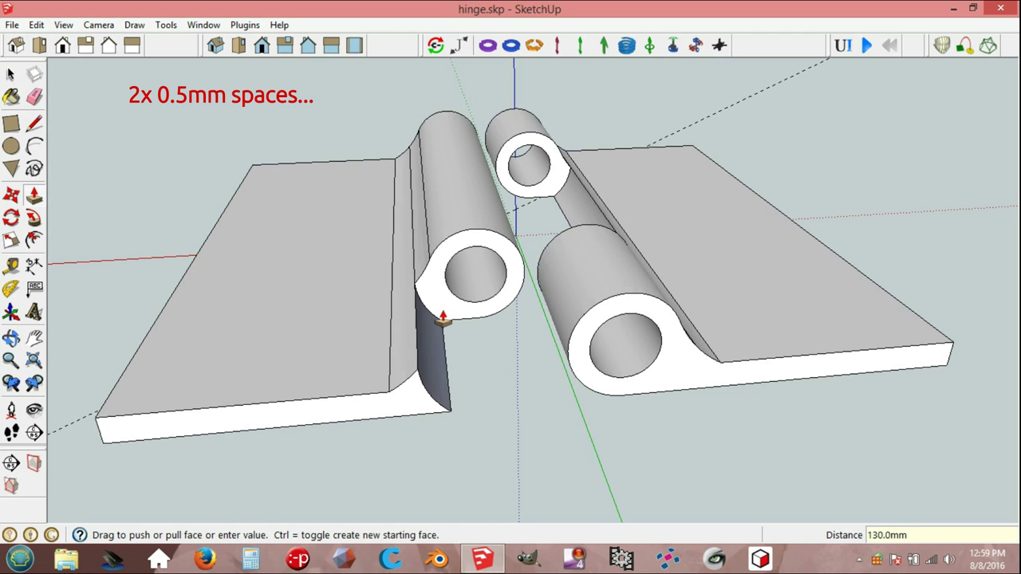
key(space)
Reverse the hinge's back face so it faces outward.
mouse_move(490, 359)
middle_down()
mouse_move(429, 414)
mouse_move(389, 386)
middle_up()
click(379, 370)
right_click(380, 371)
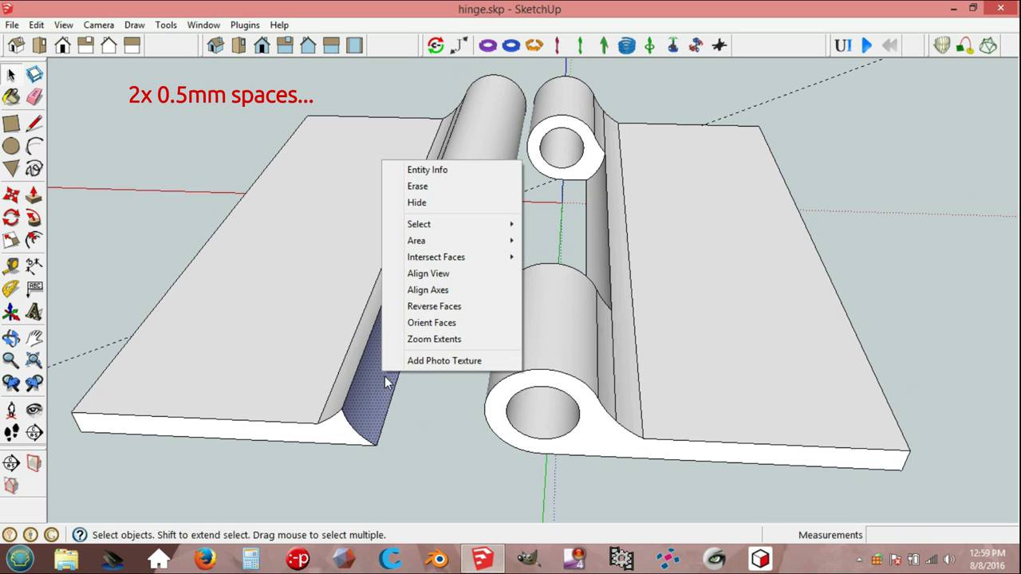
click(437, 315)
mouse_move(107, 239)
middle_down()
mouse_move(542, 296)
mouse_move(337, 319)
mouse_move(296, 342)
mouse_move(496, 205)
mouse_move(519, 282)
mouse_move(512, 363)
middle_up()
Erase the arc splitting the ring face and push the knuckle ring back 130 mm.
scroll(512, 363, up, 3)
key(e)
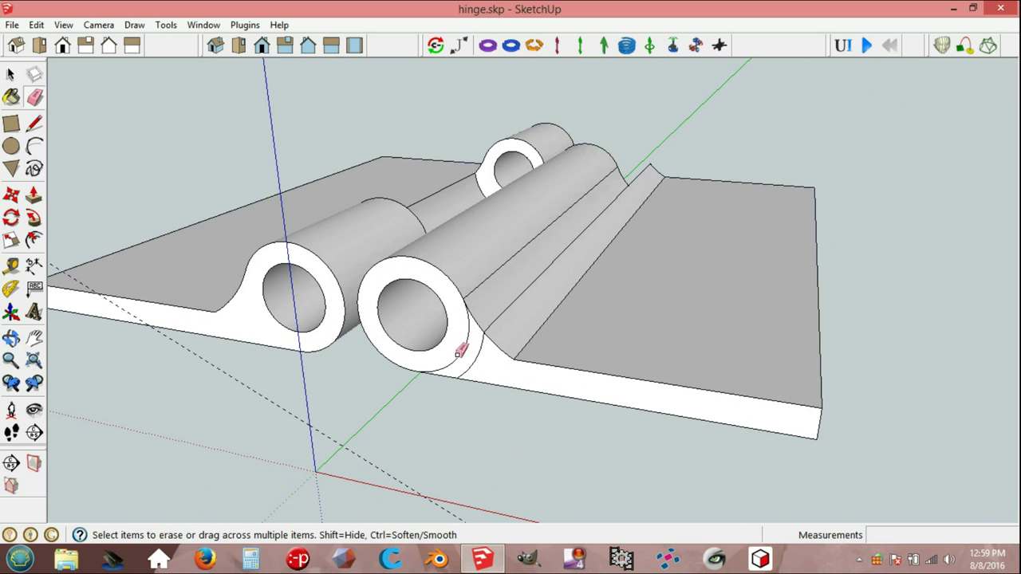
click(463, 349)
key(space)
click(455, 363)
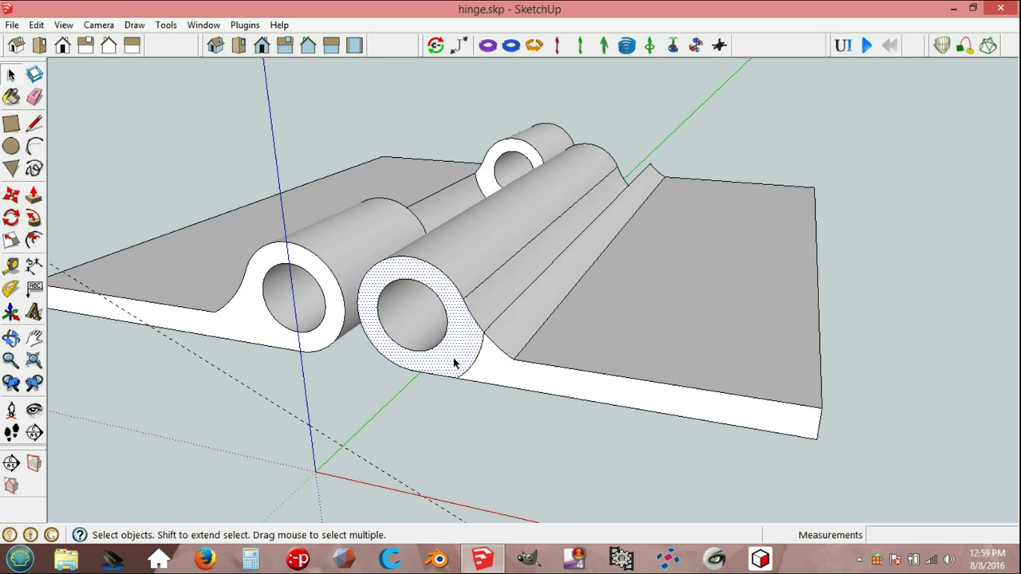
key(p)
drag(455, 363, 484, 316)
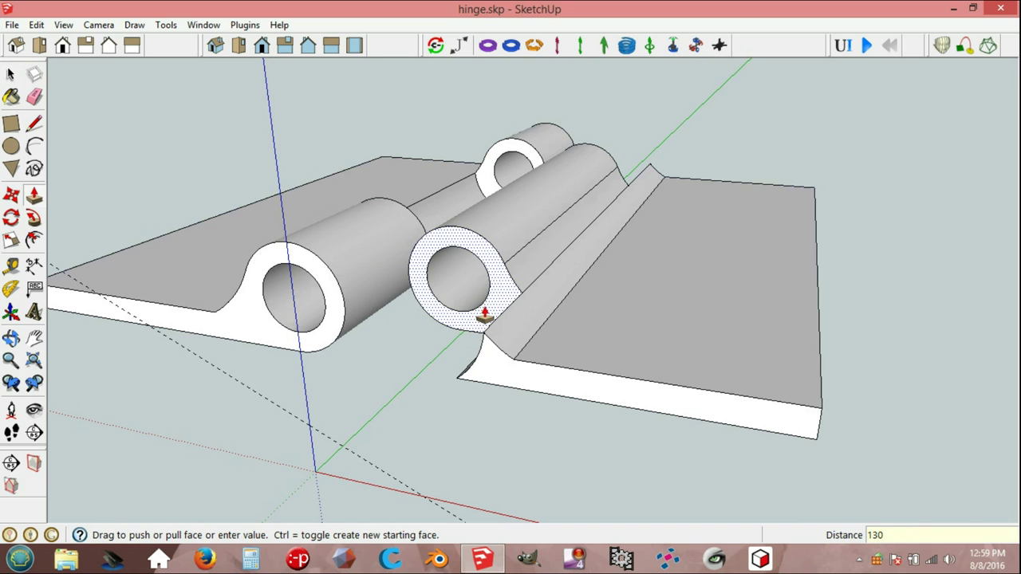
key(Return)
Reverse the inside-out blue back face of the knuckles so it shows white.
mouse_move(483, 303)
middle_down()
mouse_move(531, 338)
mouse_move(636, 350)
middle_up()
key(space)
click(634, 344)
right_click(636, 344)
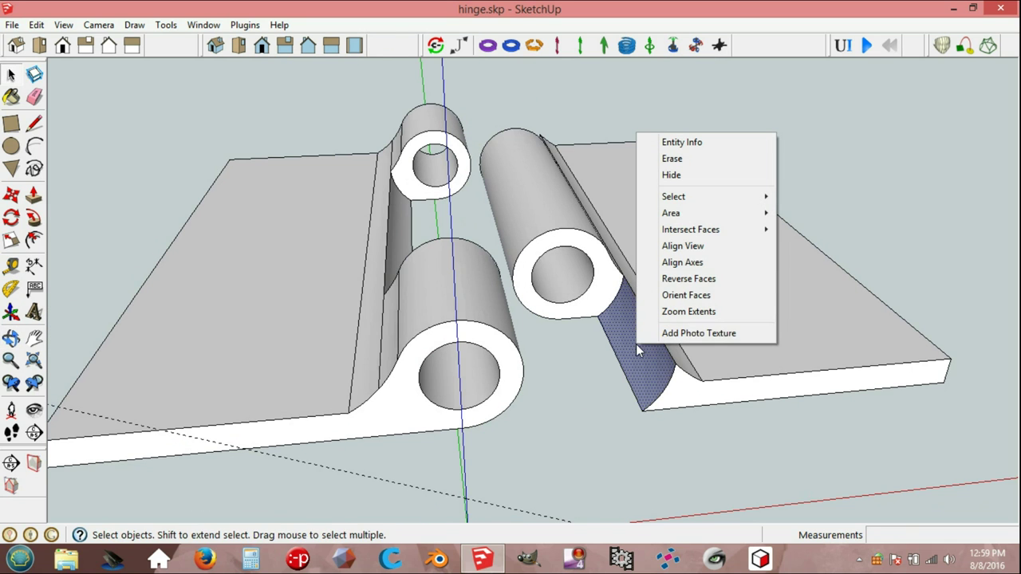
click(692, 279)
mouse_move(649, 439)
middle_down()
mouse_move(577, 182)
mouse_move(483, 317)
mouse_move(446, 422)
mouse_move(597, 312)
mouse_move(249, 405)
middle_up()
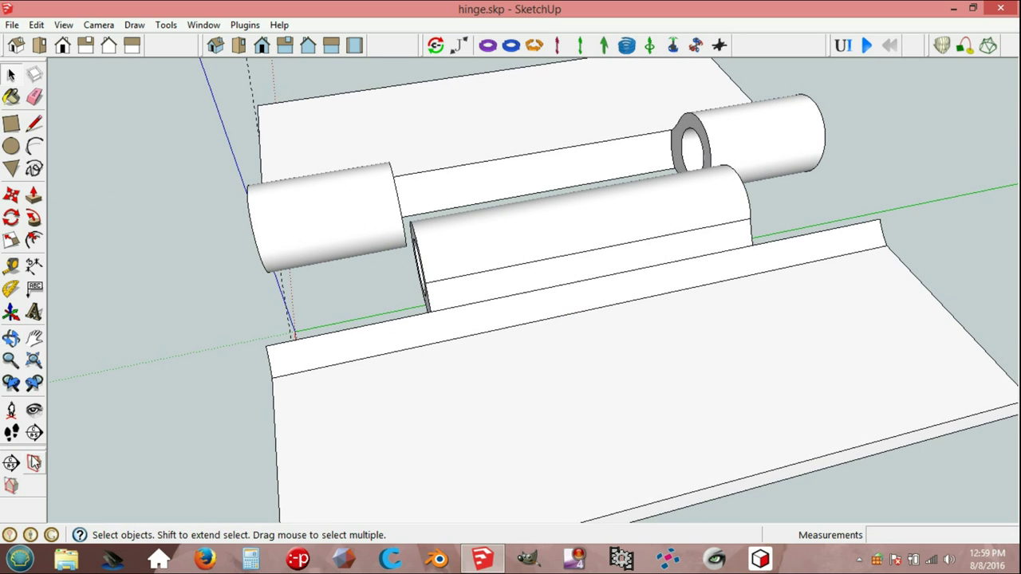
Section the hinge across the leaf and delete the stray curved face inside the knuckle.
click(11, 463)
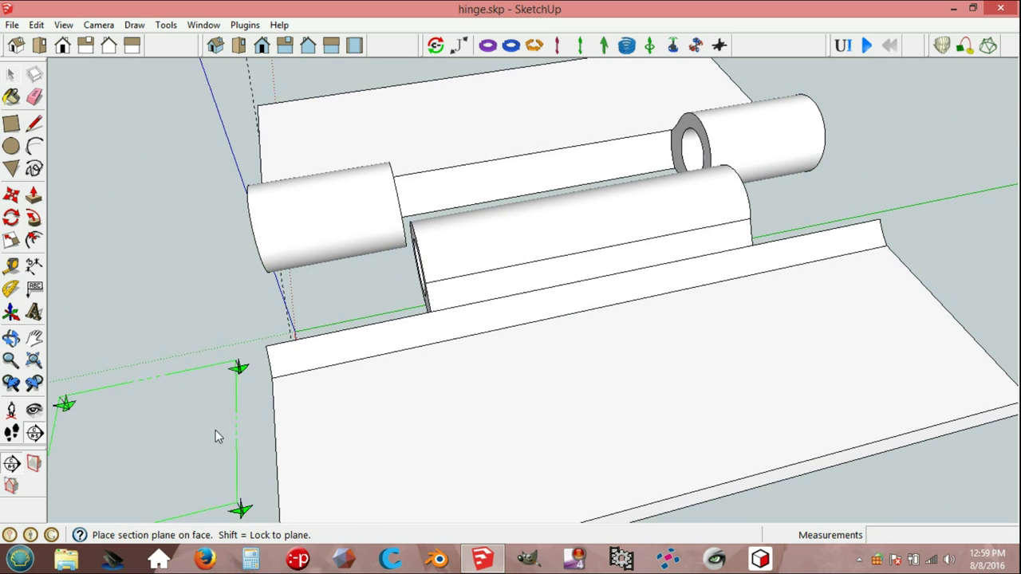
click(568, 308)
mouse_move(568, 308)
middle_down()
mouse_move(574, 337)
mouse_move(566, 292)
mouse_move(549, 304)
middle_up()
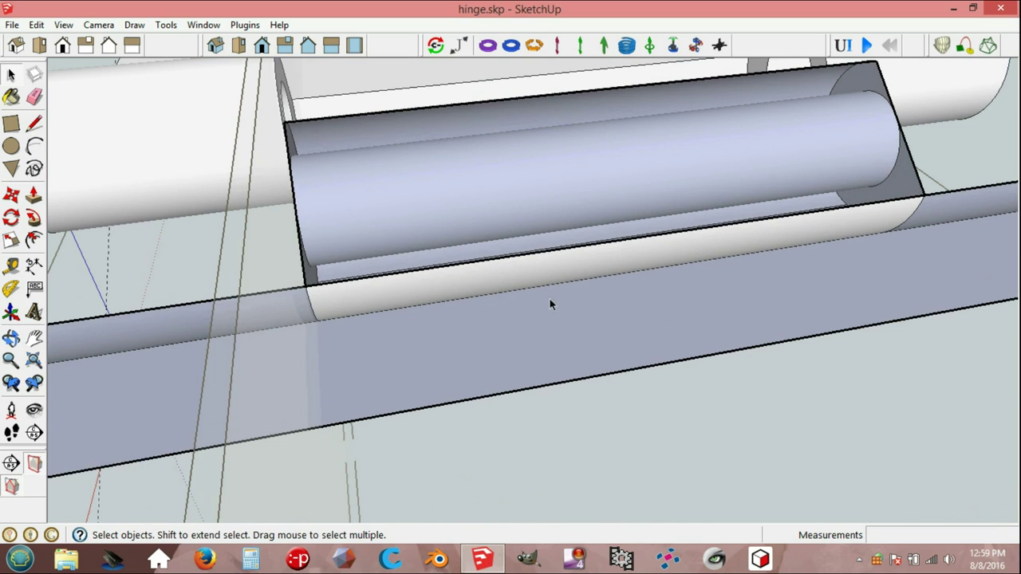
click(518, 283)
key(Delete)
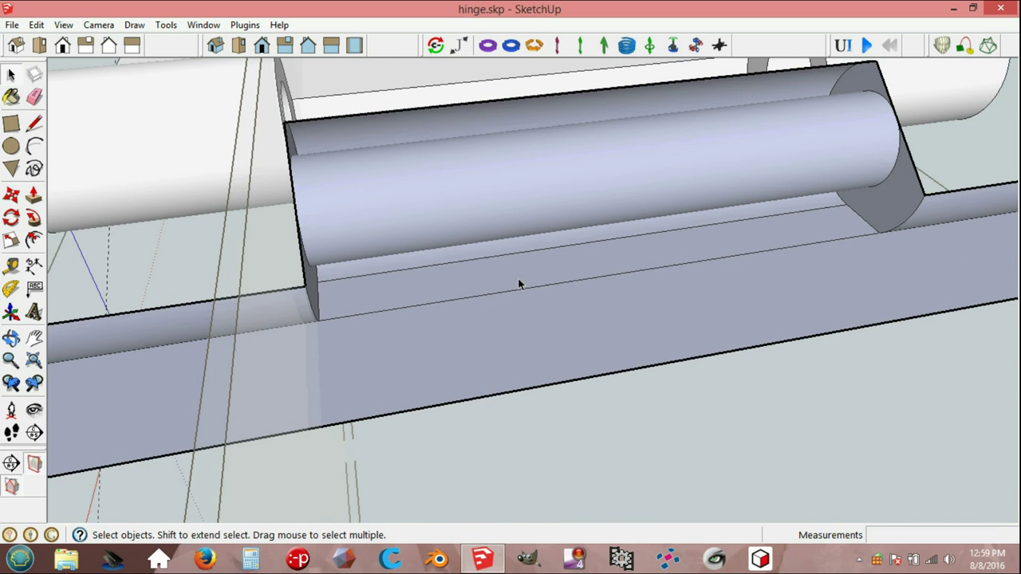
scroll(514, 279, down, 5)
mouse_move(529, 289)
middle_down()
mouse_move(327, 319)
mouse_move(310, 375)
mouse_move(99, 489)
middle_up()
Turn off the section plane and cut, then run Solid Inspector on the whole hinge.
click(34, 466)
click(11, 486)
middle_drag(166, 417, 335, 432)
scroll(367, 429, down, 2)
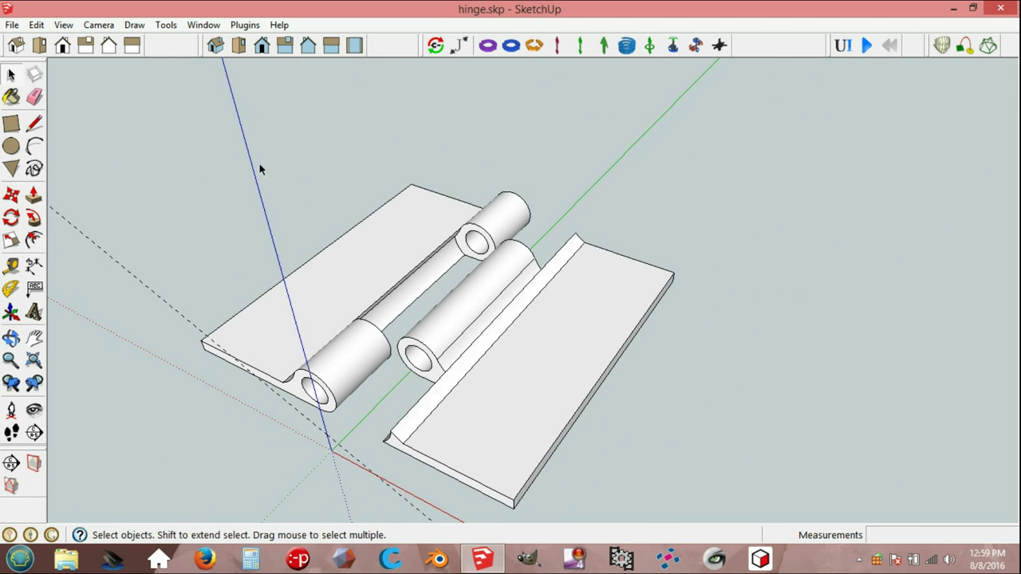
click(166, 24)
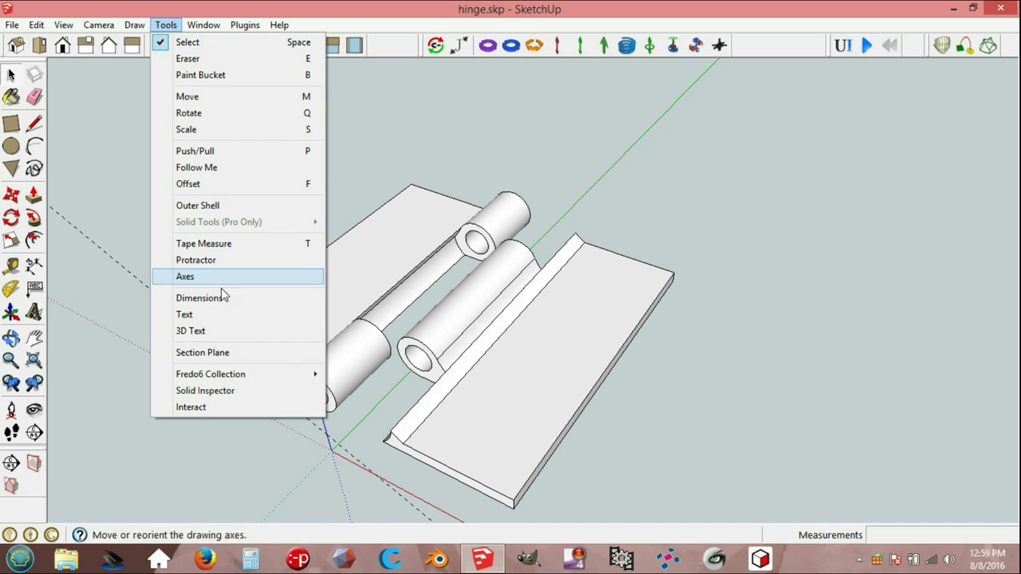
click(218, 391)
mouse_move(424, 455)
middle_down()
mouse_move(478, 409)
mouse_move(570, 283)
mouse_move(510, 388)
mouse_move(560, 416)
mouse_move(592, 399)
mouse_move(661, 401)
middle_up()
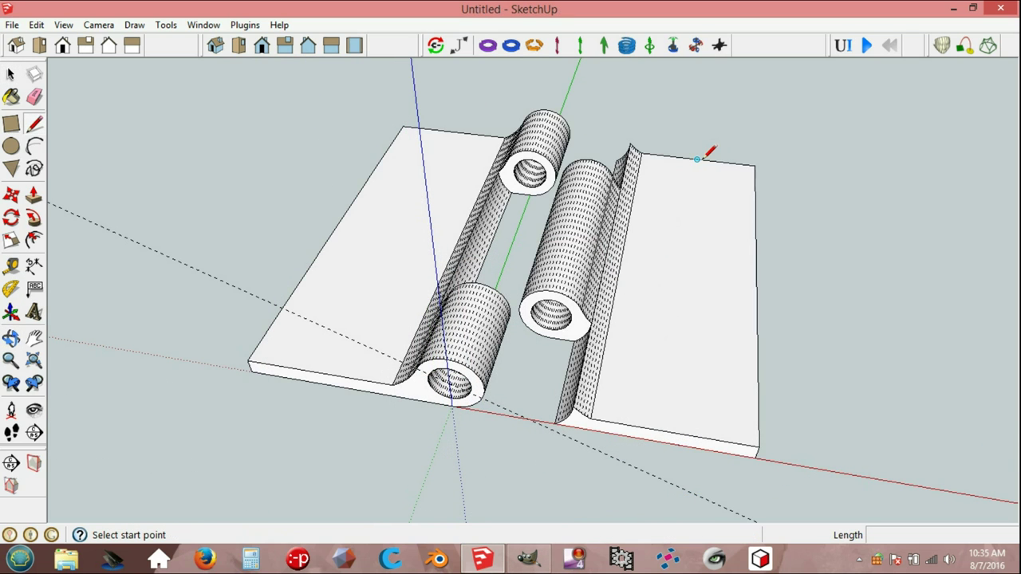
Draw a dividing line and midpoint guide lines across the right leaf plate.
click(696, 158)
click(673, 426)
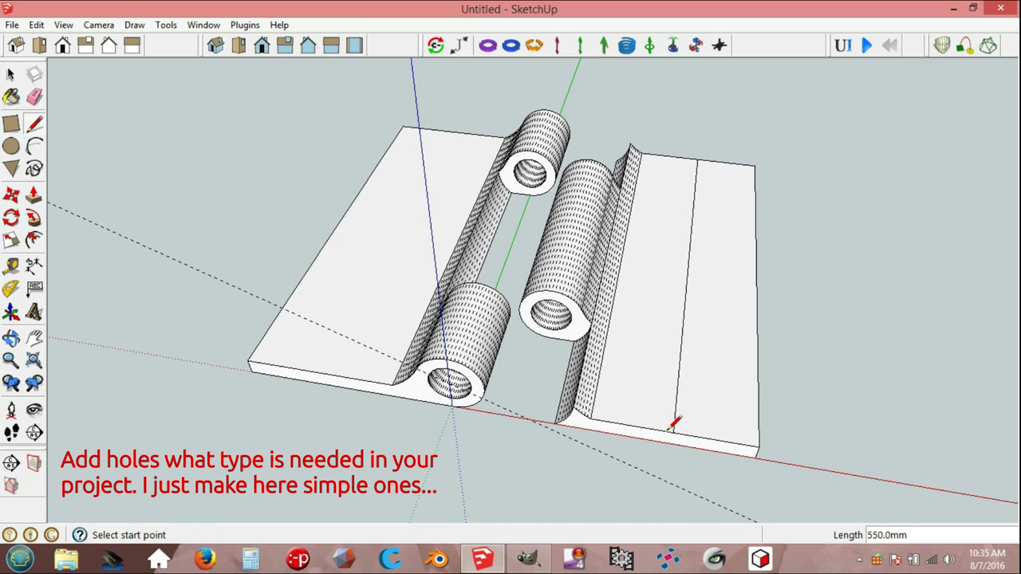
click(621, 260)
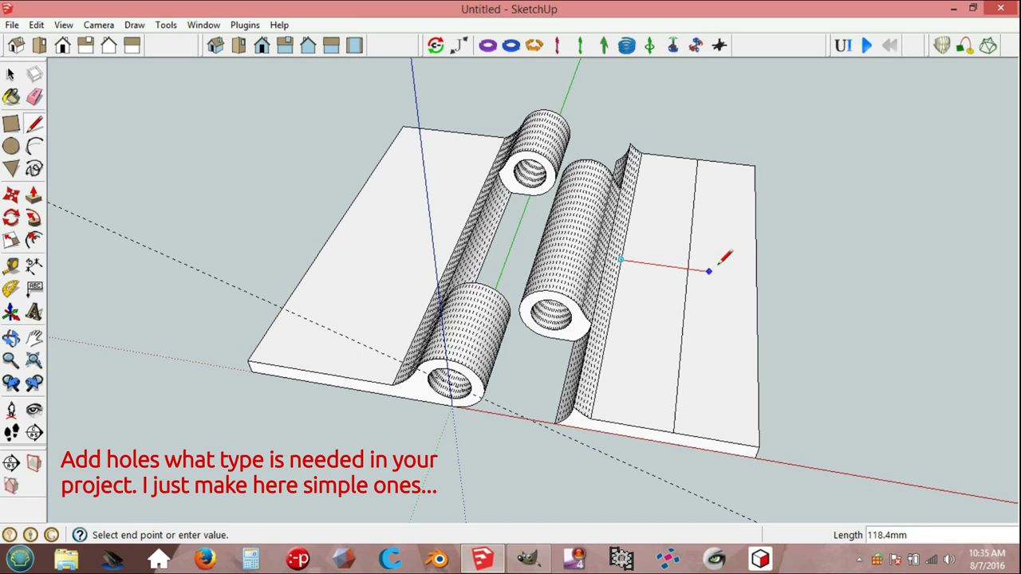
click(755, 278)
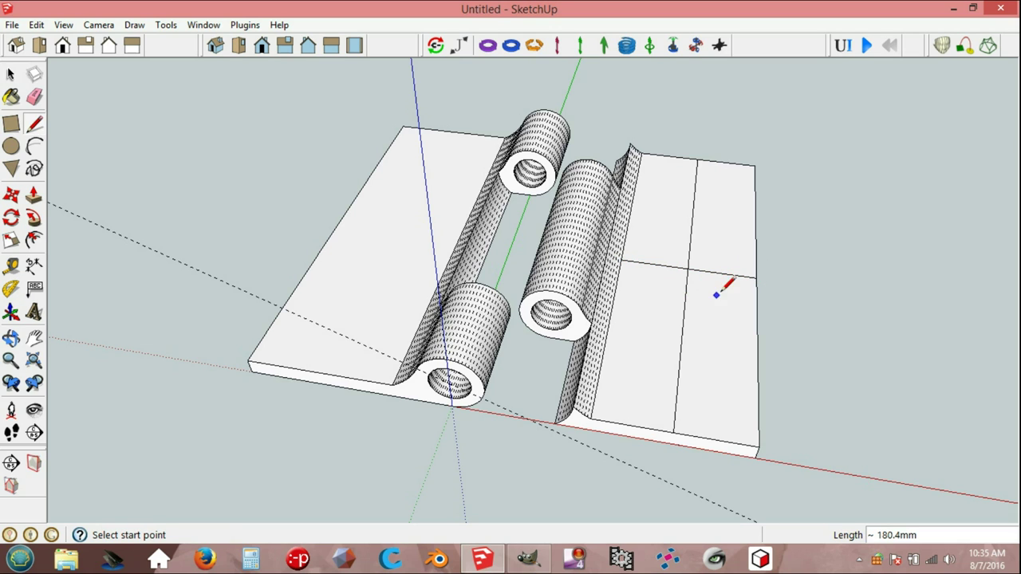
click(725, 163)
click(716, 439)
middle_drag(720, 424, 720, 224)
click(694, 196)
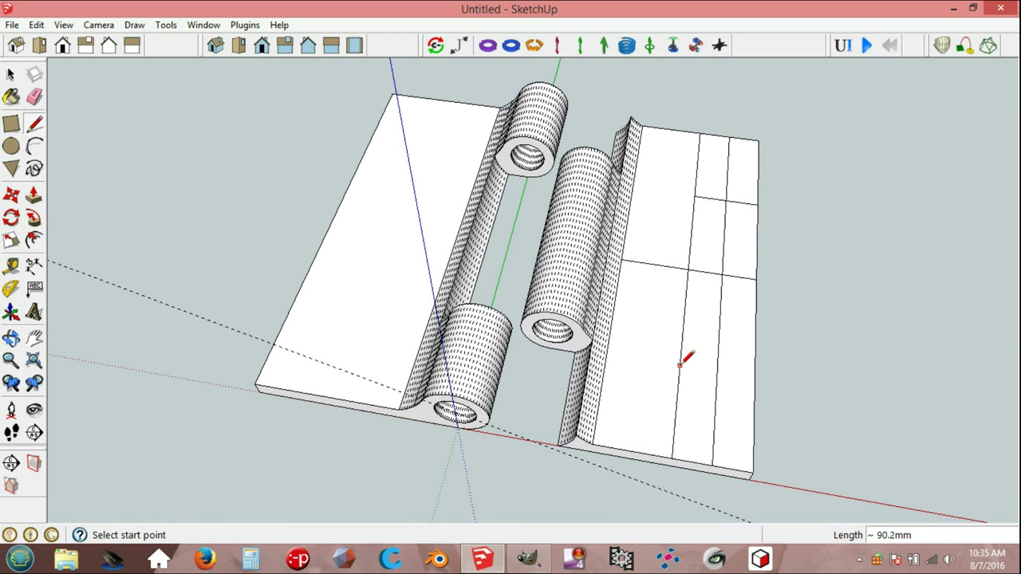
click(680, 355)
click(754, 367)
Draw three 15 mm radius circles at the guide points and erase the guide lines.
key(c)
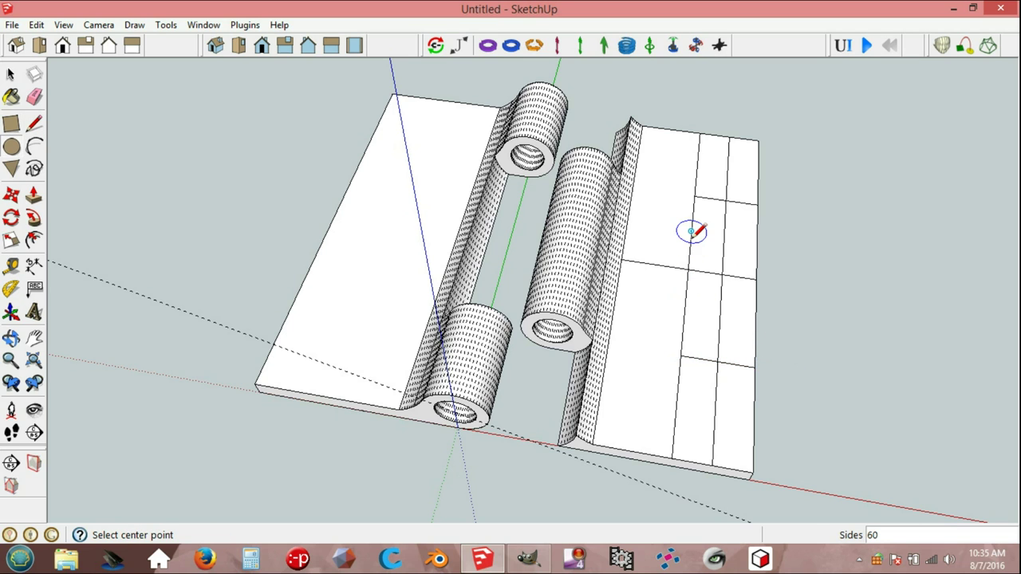
click(728, 166)
text(15)
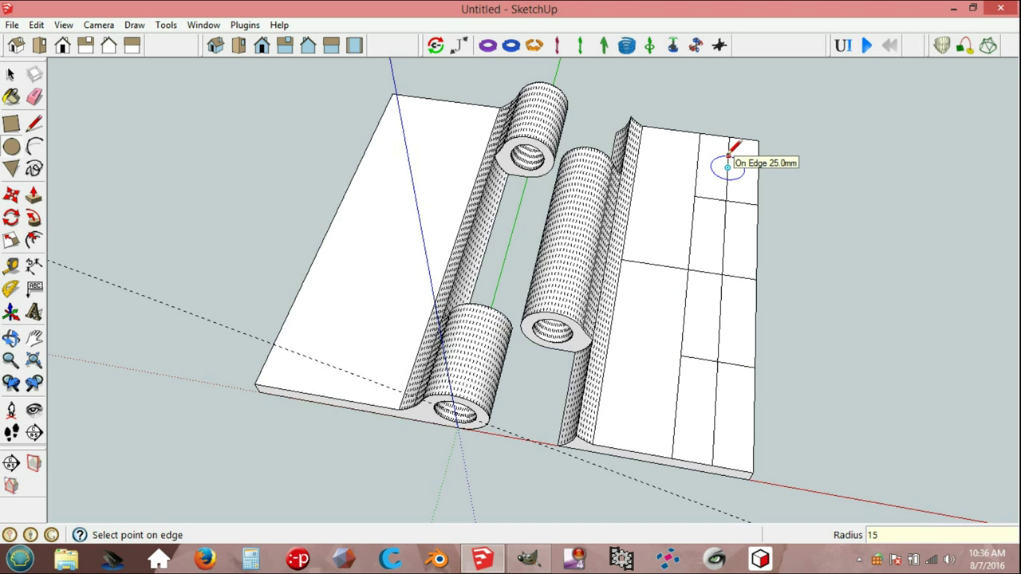
key(Return)
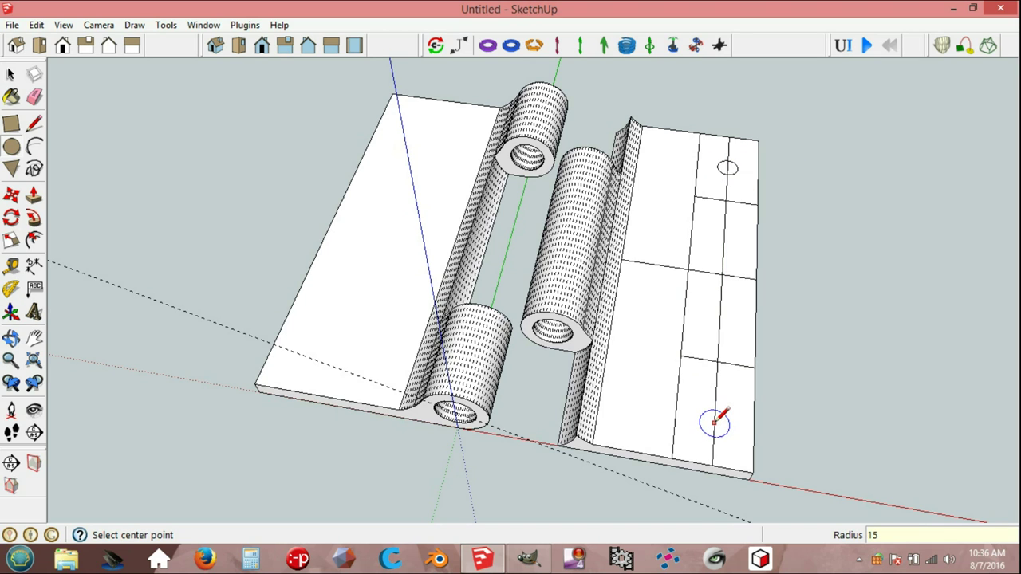
click(715, 411)
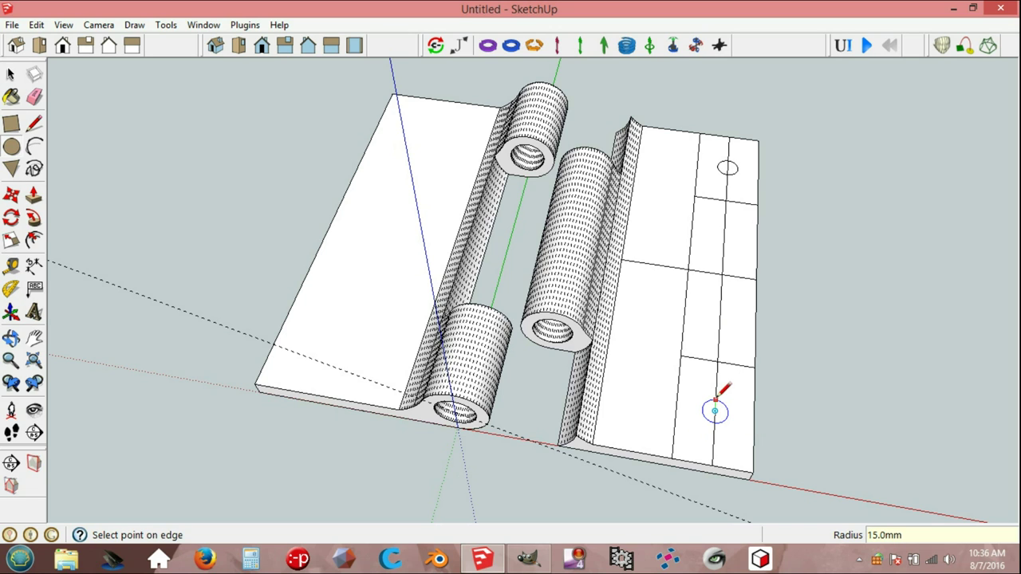
click(716, 399)
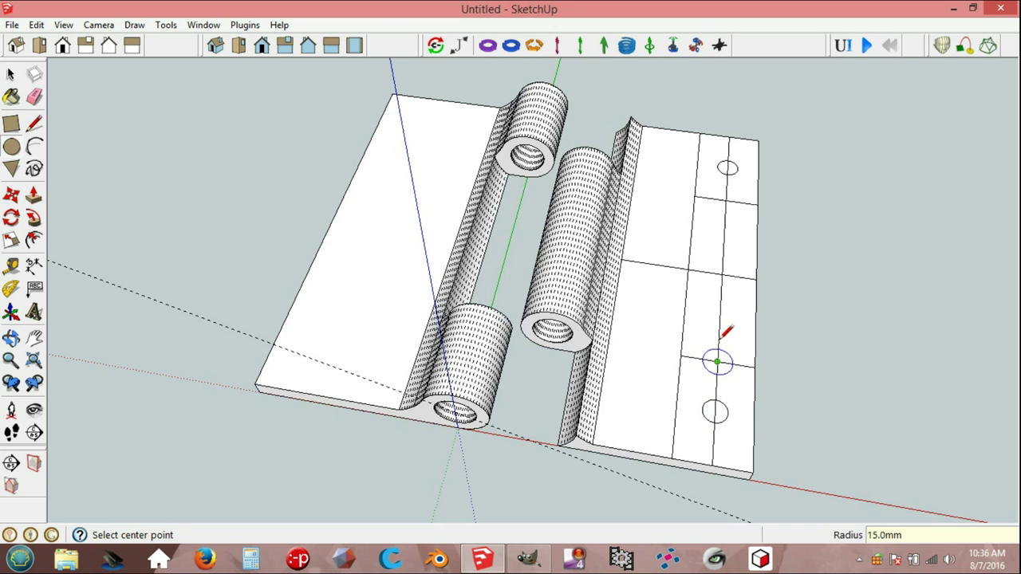
click(653, 263)
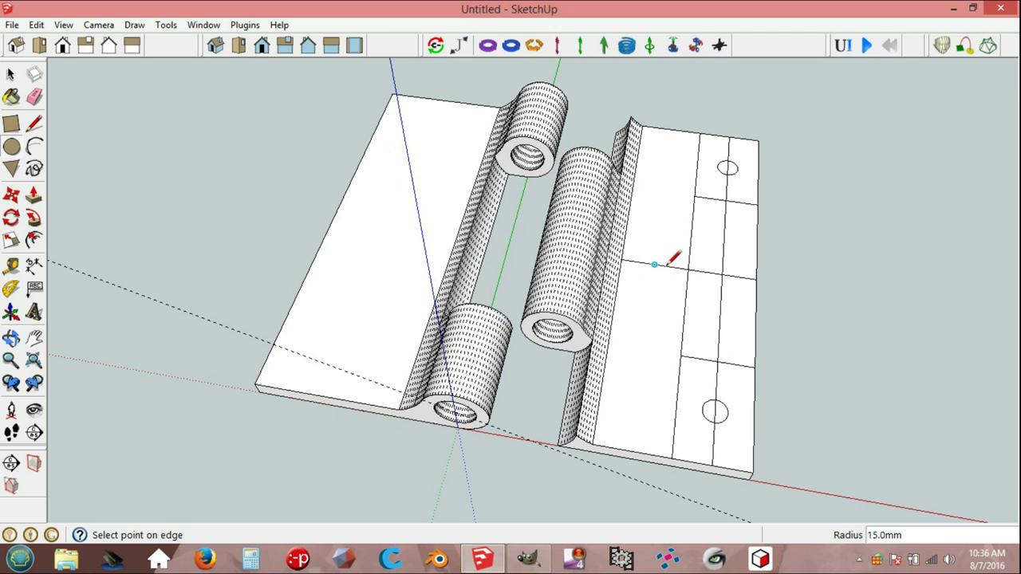
click(666, 265)
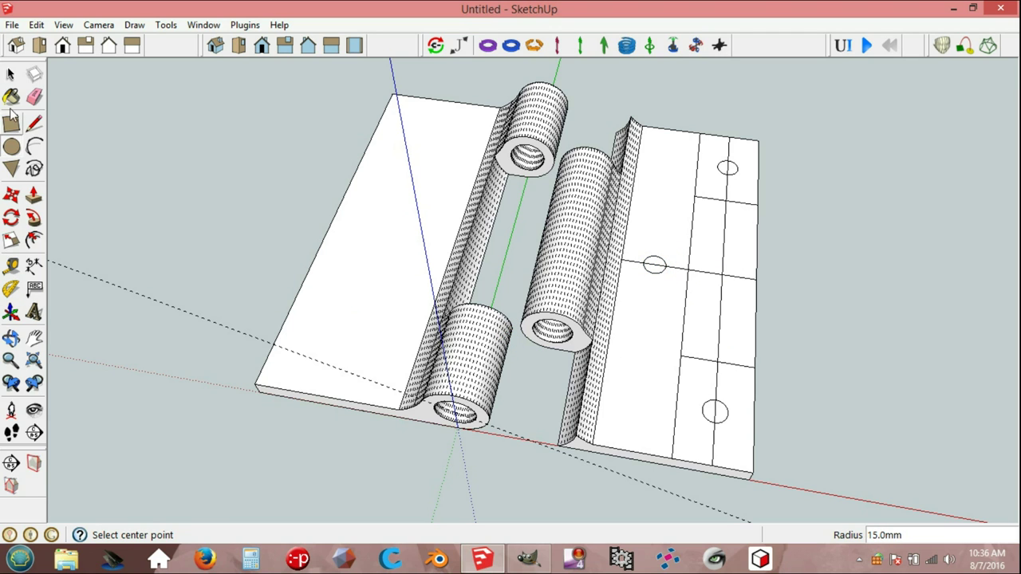
click(32, 97)
mouse_move(684, 199)
mouse_down()
mouse_move(734, 173)
mouse_move(715, 413)
mouse_up()
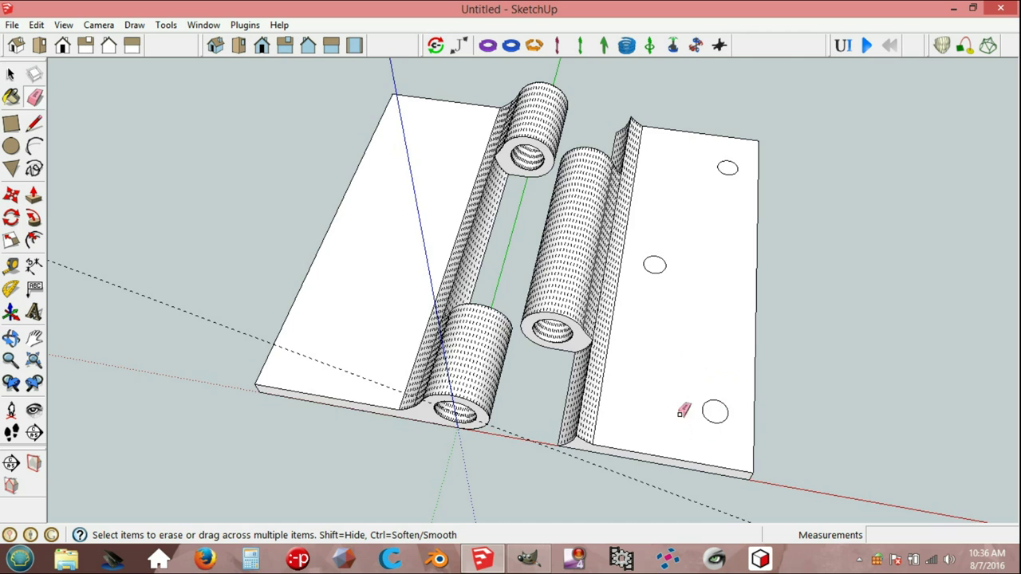
Push the top, lower and middle circles 20 mm through the right leaf as screw holes.
middle_drag(683, 411, 667, 342)
key(space)
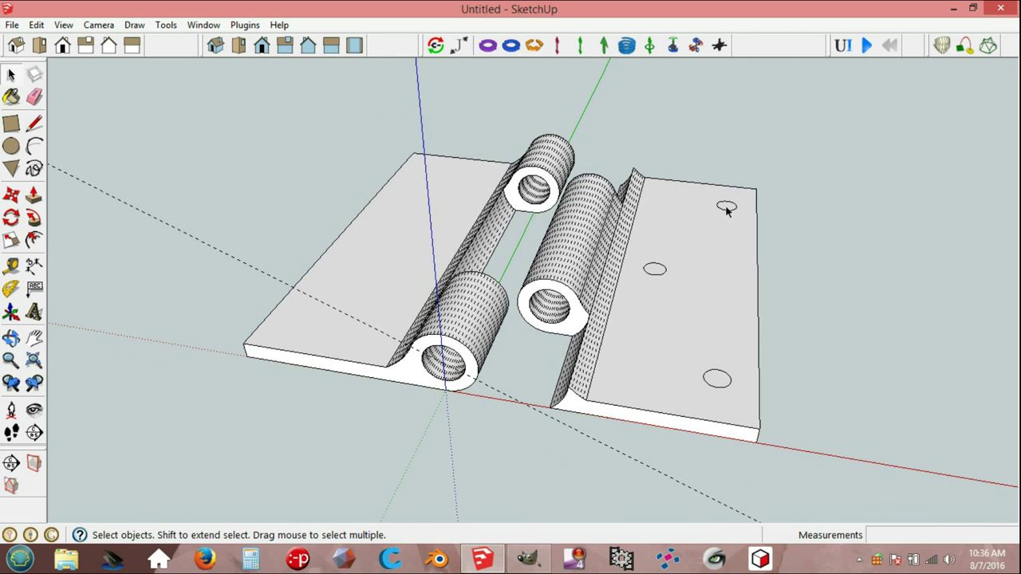
key(p)
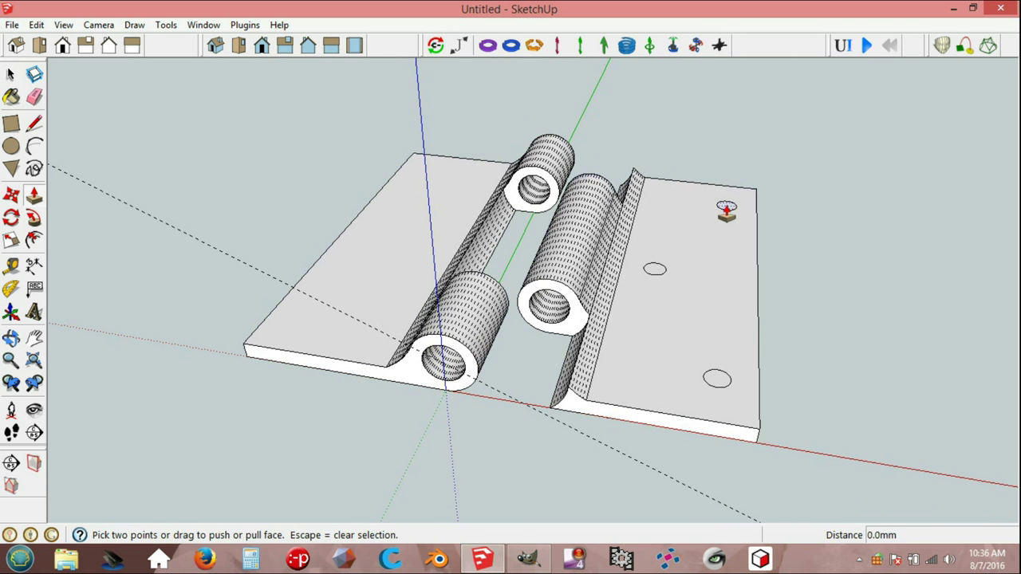
click(726, 206)
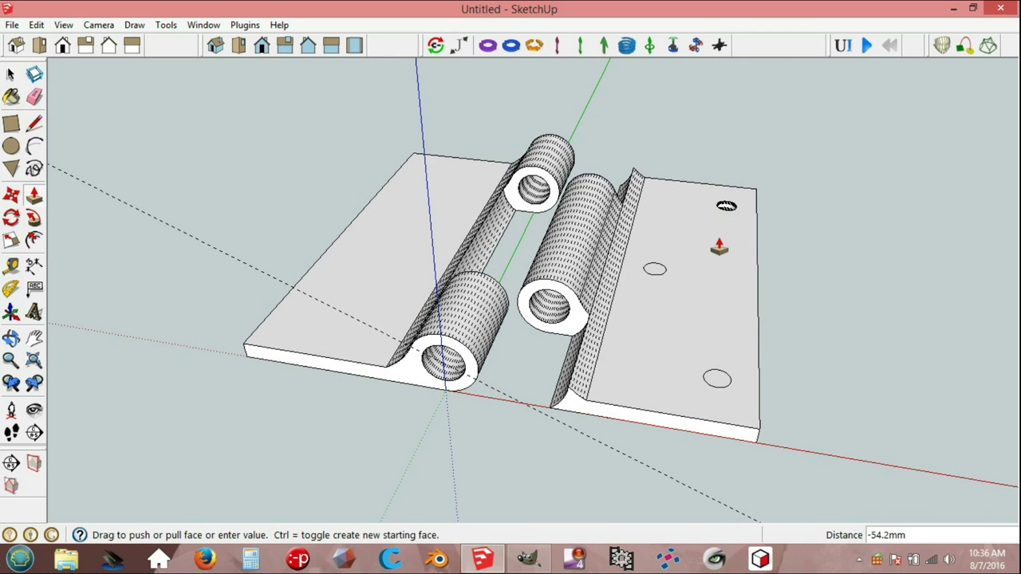
click(679, 435)
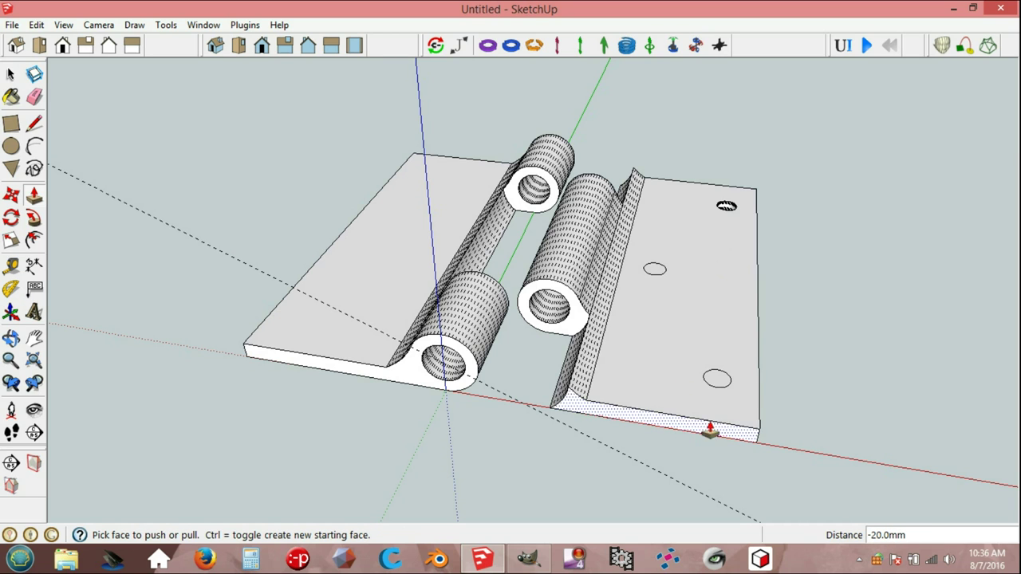
click(716, 382)
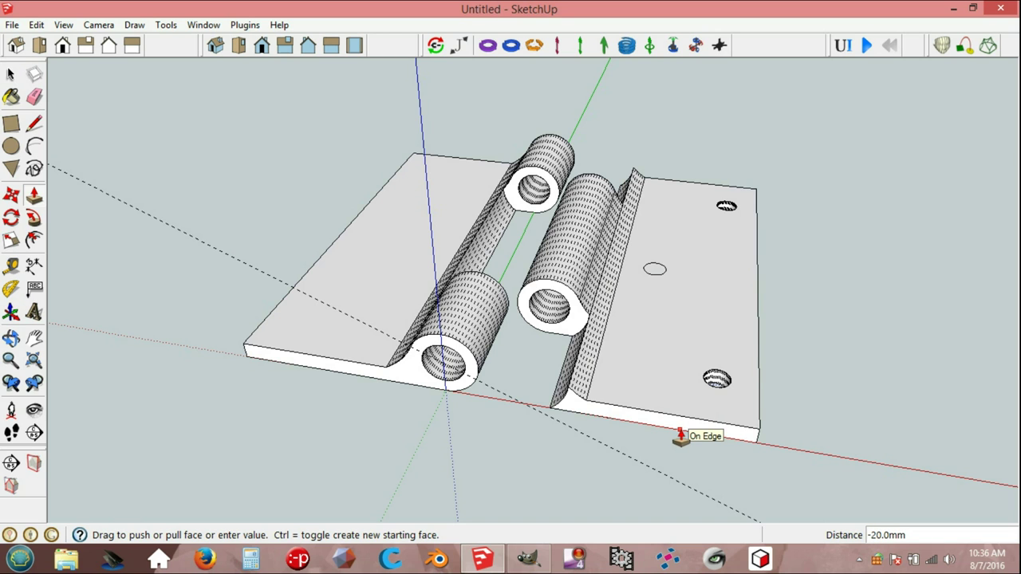
click(679, 435)
click(654, 274)
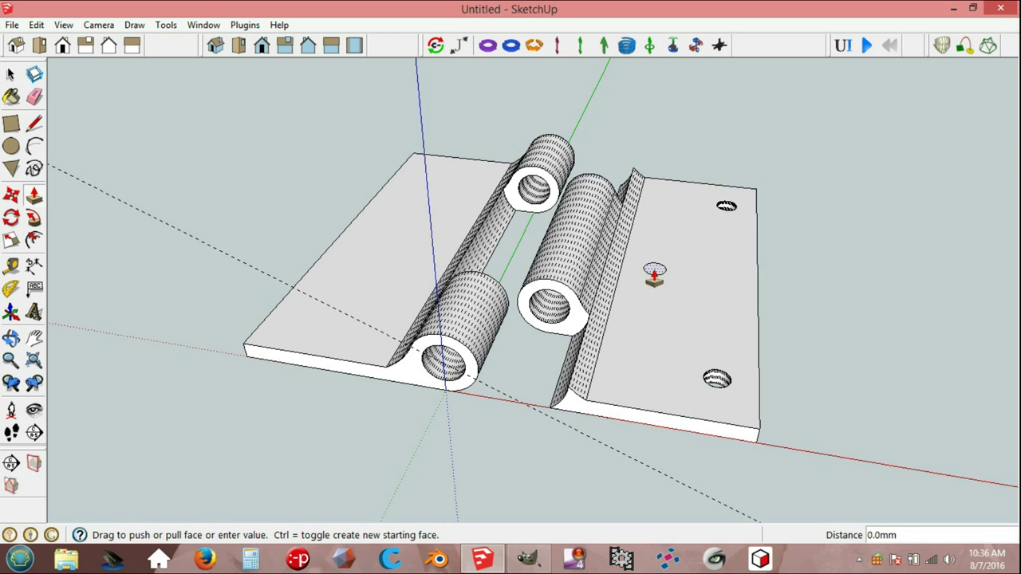
click(617, 425)
mouse_move(627, 439)
middle_down()
mouse_move(646, 358)
mouse_move(654, 175)
mouse_move(667, 245)
mouse_move(540, 322)
mouse_move(570, 455)
mouse_move(699, 356)
mouse_move(699, 378)
middle_up()
click(99, 25)
Select the whole hinge and raise it 100 mm along the blue axis.
click(200, 151)
mouse_move(202, 154)
mouse_down()
mouse_move(741, 416)
mouse_move(740, 450)
mouse_up()
key(m)
mouse_move(487, 421)
middle_down()
mouse_move(501, 346)
mouse_move(479, 297)
middle_up()
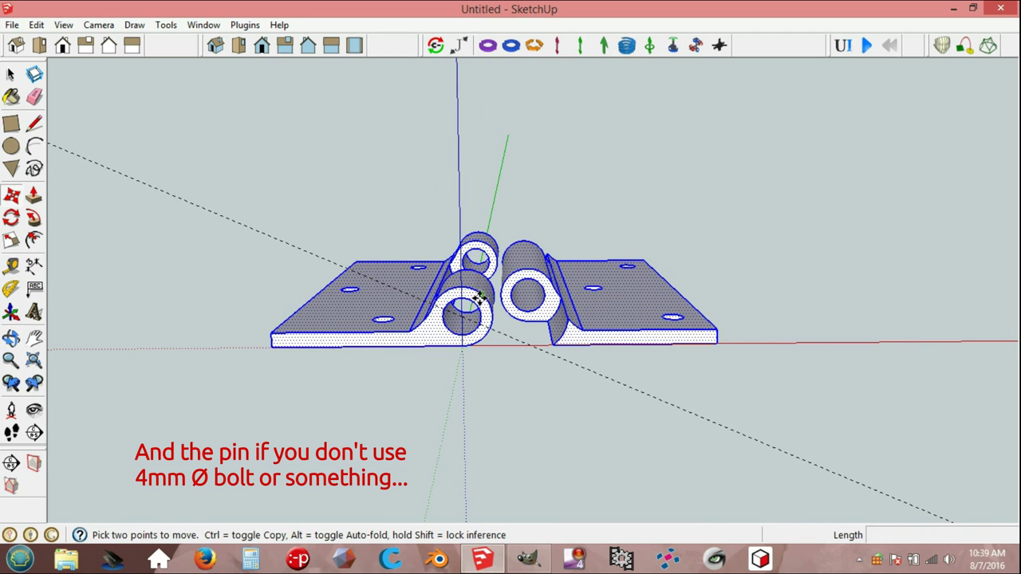
click(474, 251)
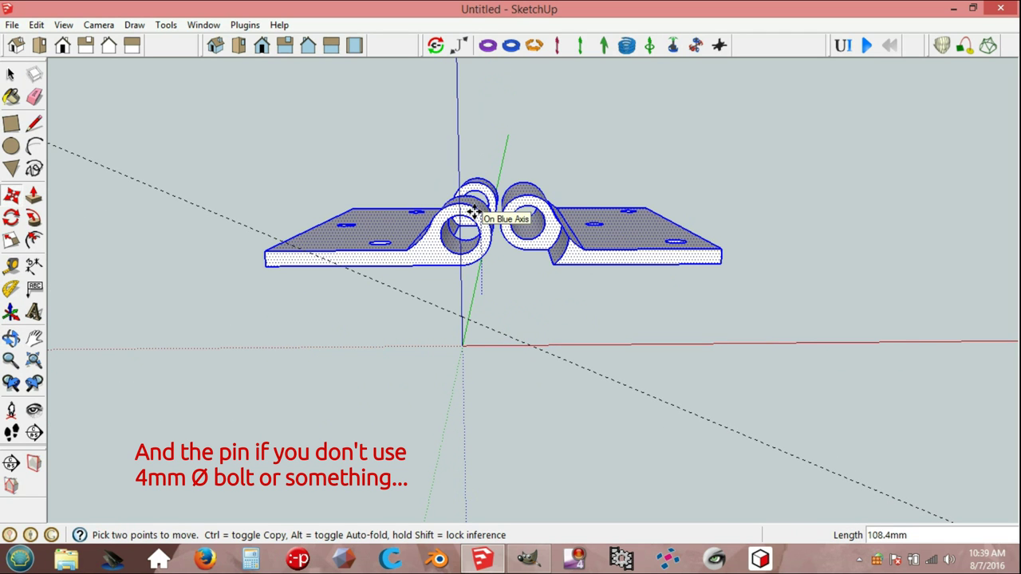
text(100)
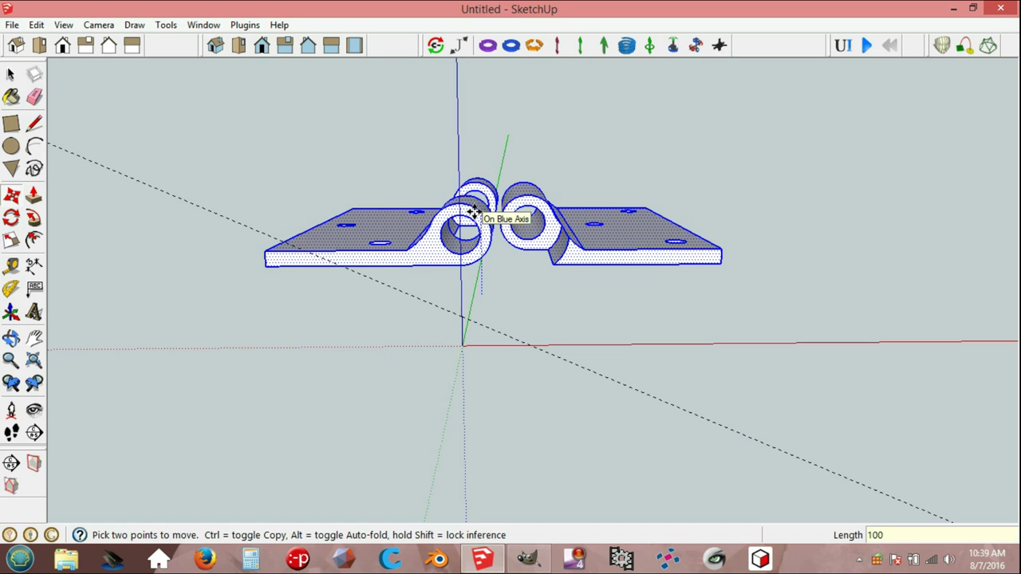
key(Return)
key(space)
click(482, 299)
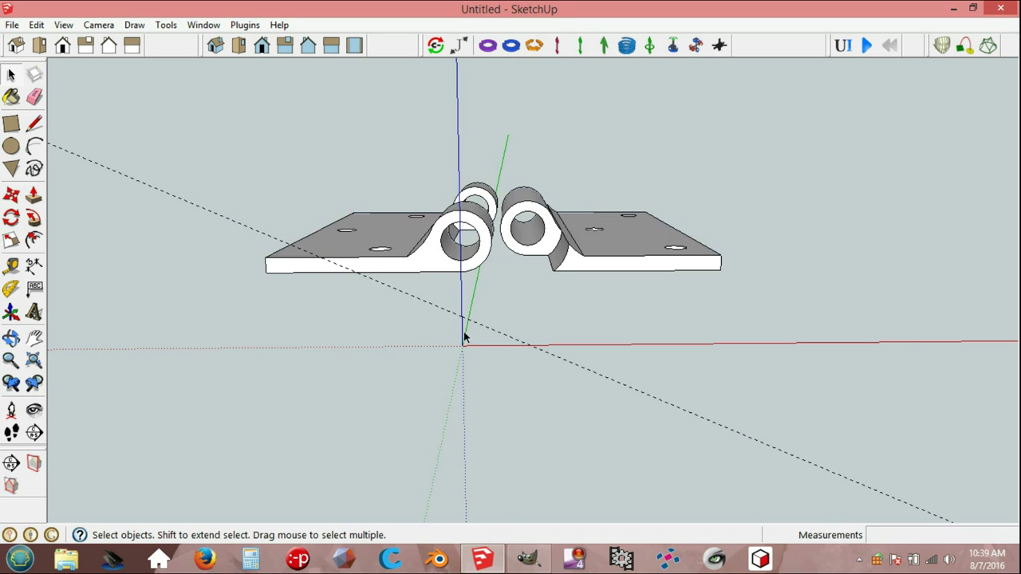
mouse_move(464, 338)
middle_down()
mouse_move(458, 298)
mouse_move(481, 342)
mouse_move(444, 358)
mouse_move(470, 383)
middle_up()
Draw a small circle centred on the origin.
key(c)
mouse_move(463, 341)
middle_down()
mouse_move(467, 356)
mouse_move(472, 343)
middle_up()
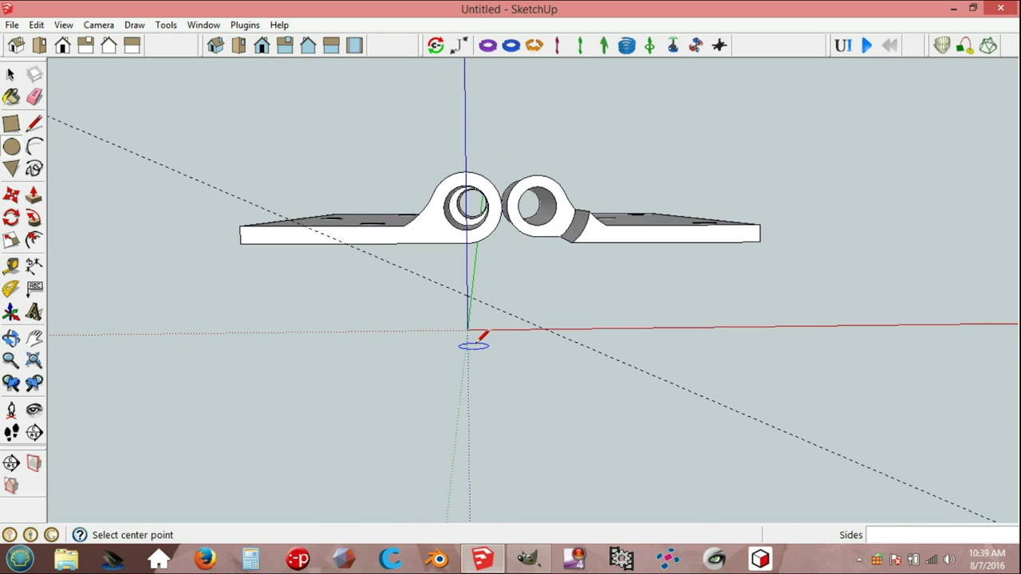
scroll(467, 323, up, 3)
click(464, 322)
text(20)
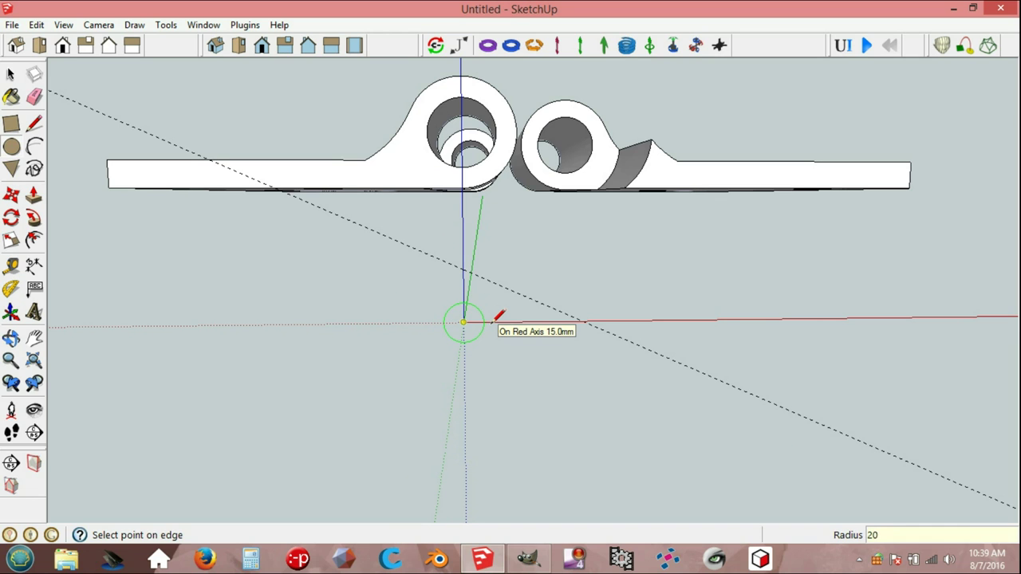
click(494, 321)
key(space)
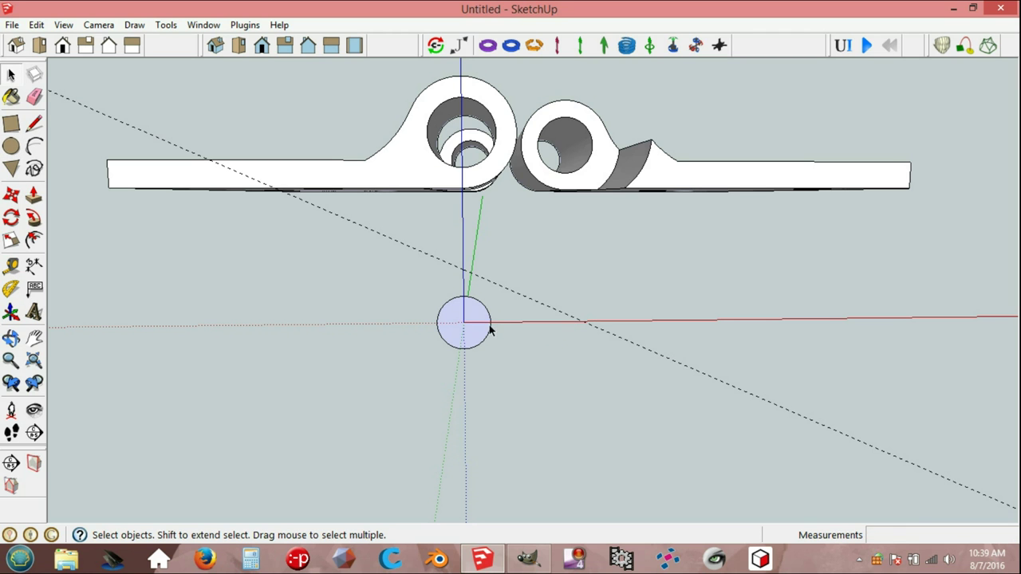
Pull the circle out 560 mm into a long cylindrical pin.
scroll(479, 333, up, 1)
scroll(475, 331, up, 2)
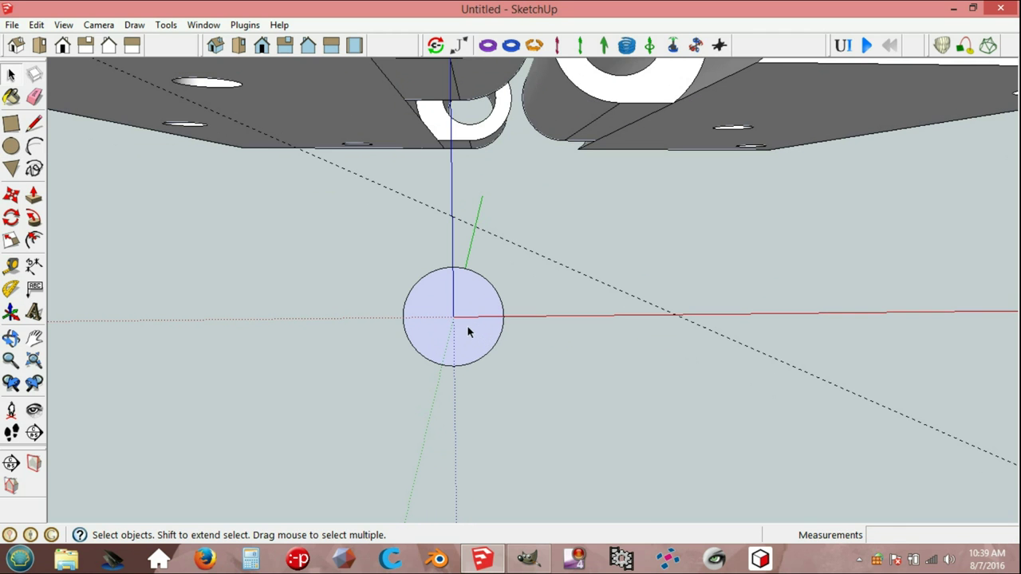
mouse_move(677, 319)
middle_down()
mouse_move(544, 401)
mouse_move(525, 374)
mouse_move(252, 319)
mouse_move(235, 335)
middle_up()
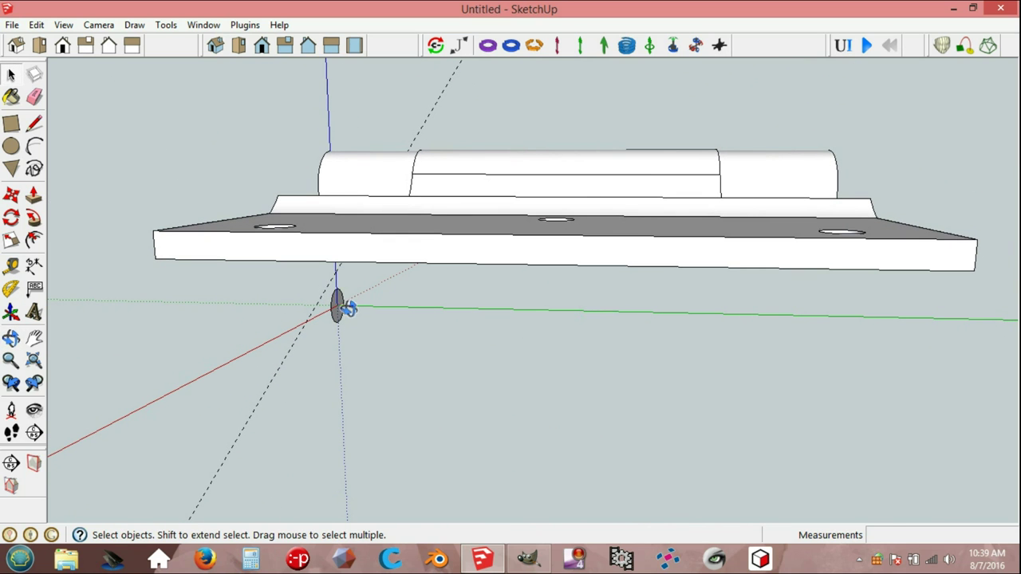
key(p)
drag(337, 305, 612, 337)
text(560)
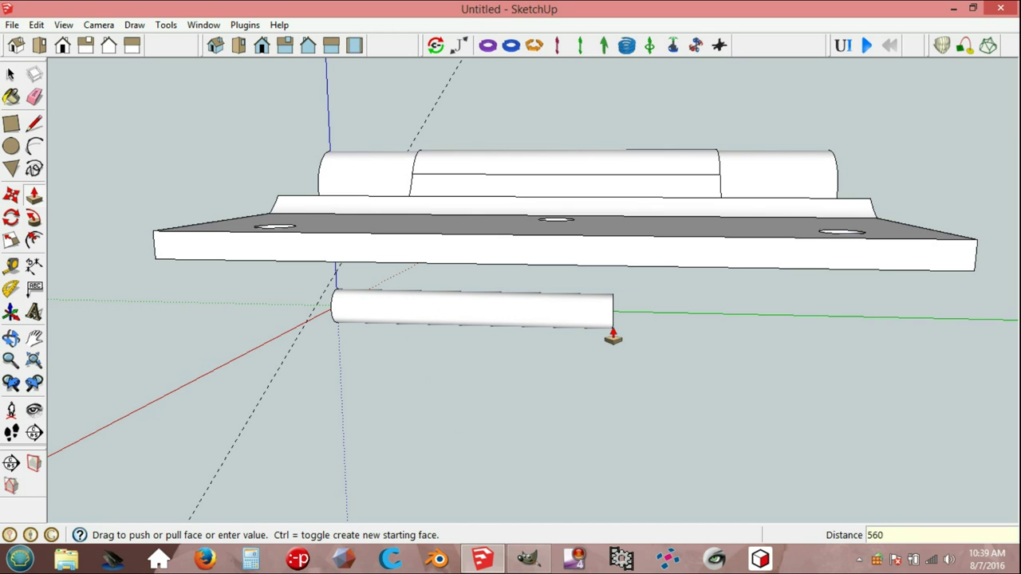
key(Return)
key(space)
mouse_move(479, 334)
middle_down()
mouse_move(335, 337)
mouse_move(749, 335)
mouse_move(804, 312)
middle_up()
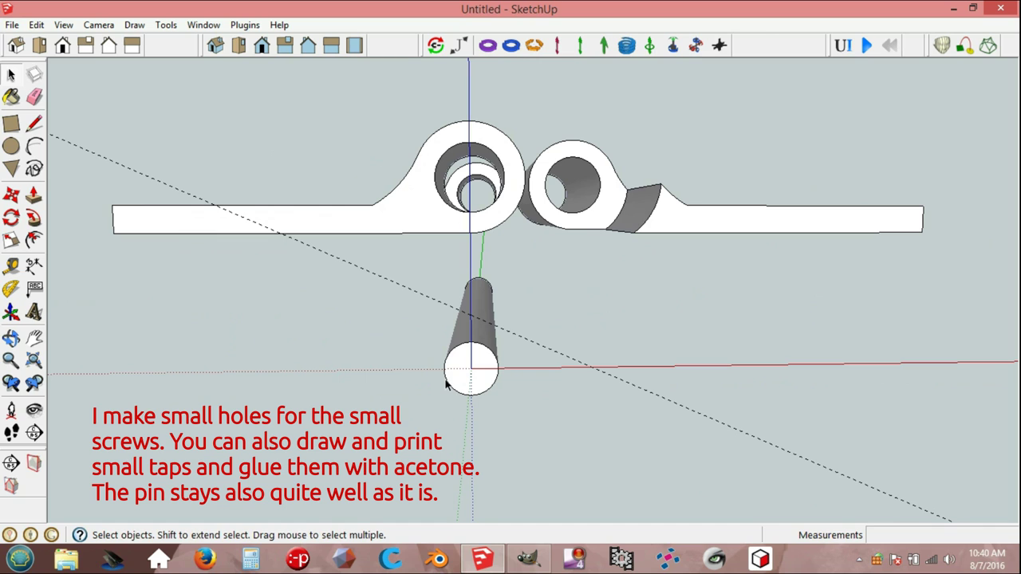
key(c)
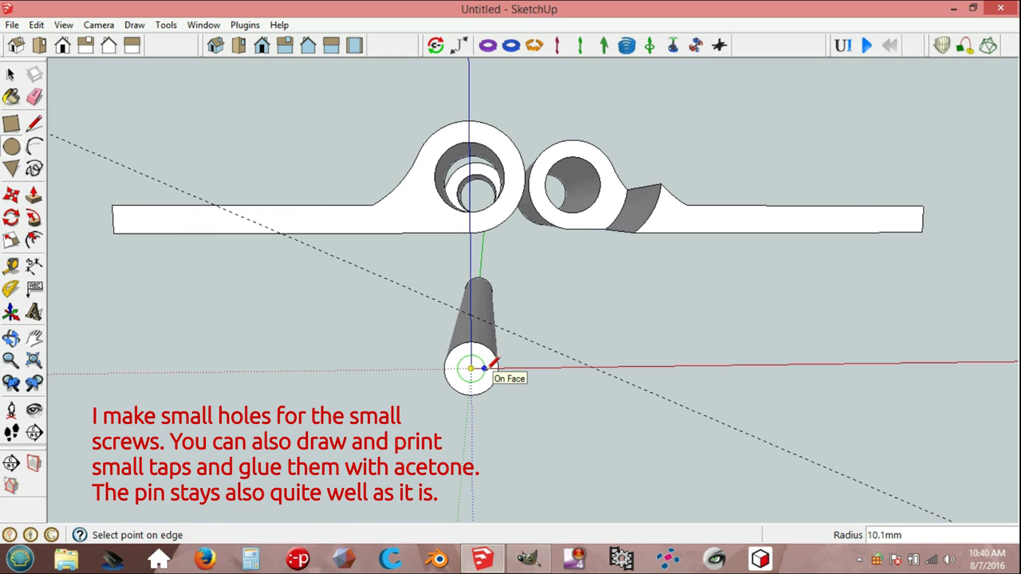
Draw a 10 mm radius circle on the pin end and push it 150 mm in.
text(0)
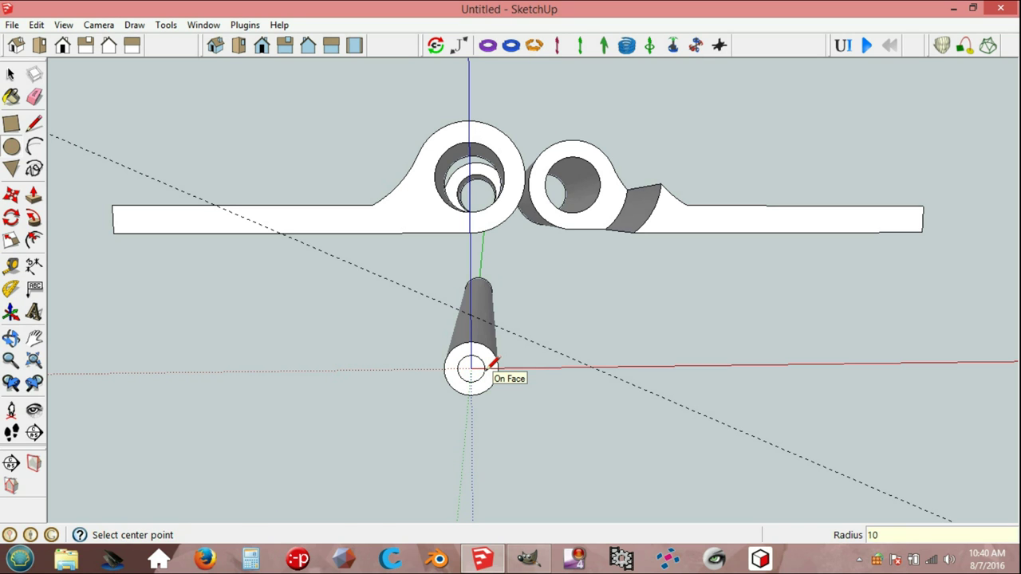
key(space)
mouse_move(476, 376)
middle_down()
mouse_move(518, 412)
mouse_move(499, 412)
middle_up()
key(p)
click(380, 392)
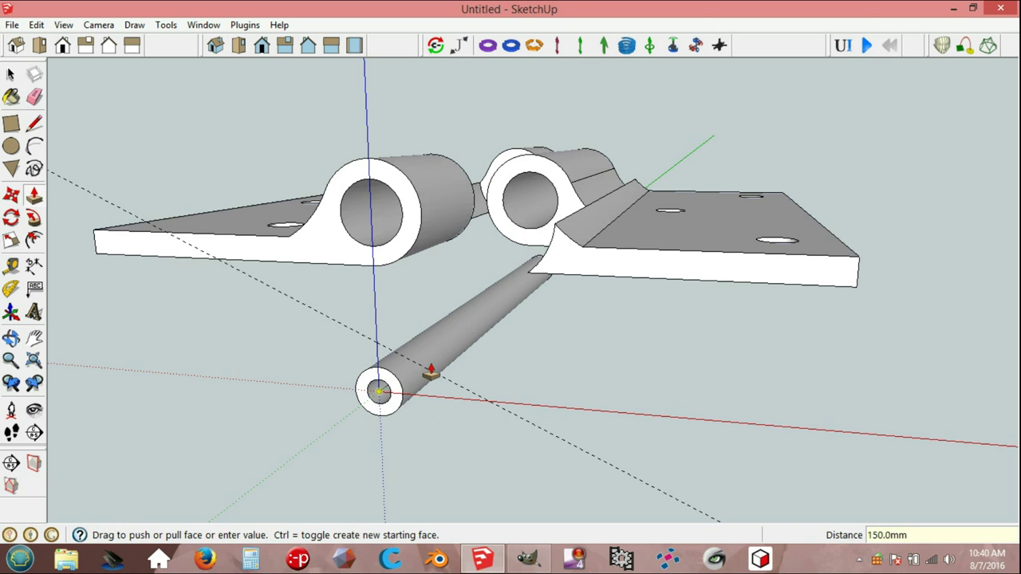
key(Return)
key(space)
Select all of the pin's geometry and bring up its context menu.
scroll(487, 383, down, 3)
middle_drag(670, 329, 558, 351)
click(423, 385)
right_click(431, 380)
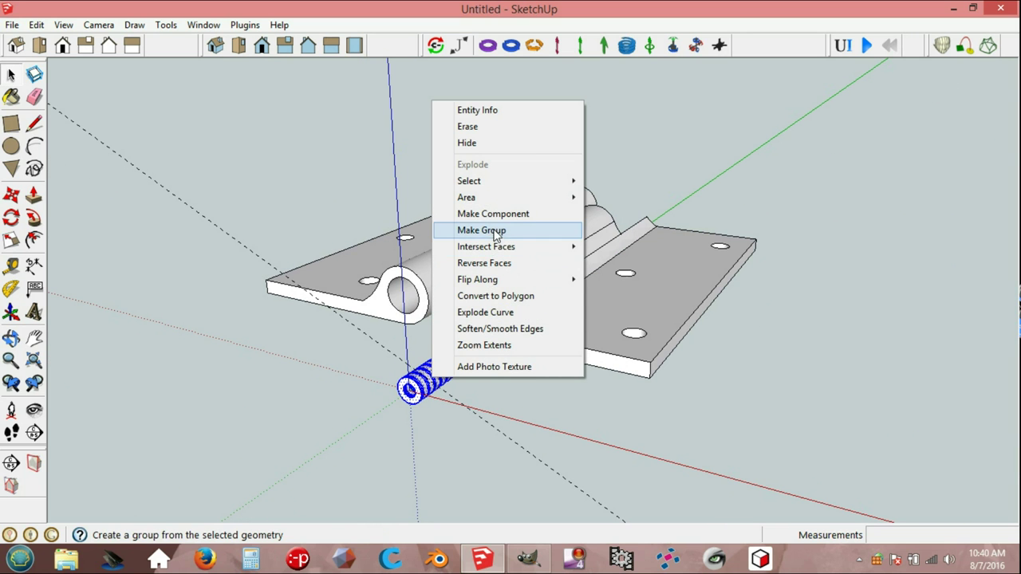
Group the pin, flip it along the group's green axis, then explode it.
click(482, 229)
right_click(449, 367)
mouse_move(495, 287)
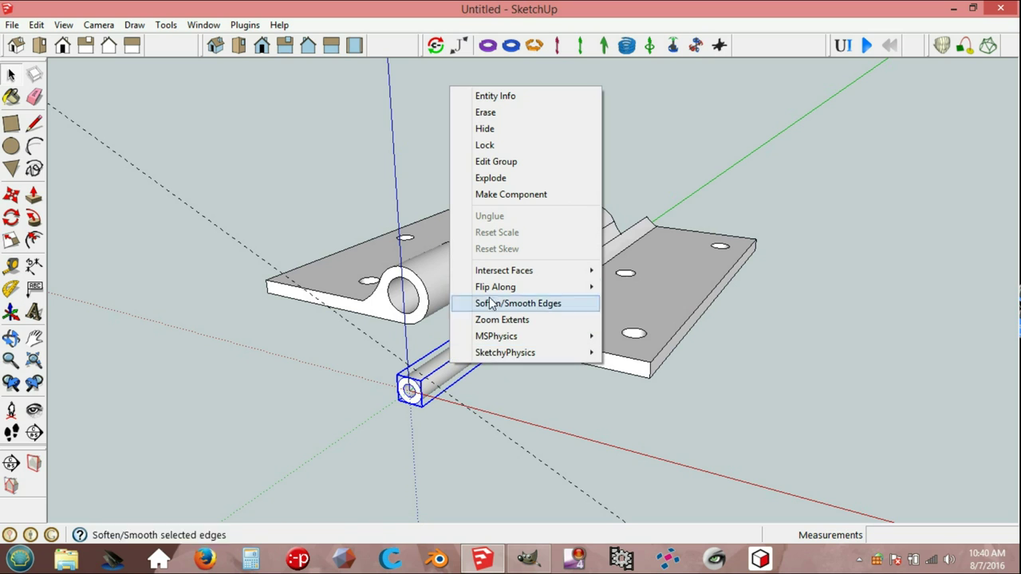
click(643, 302)
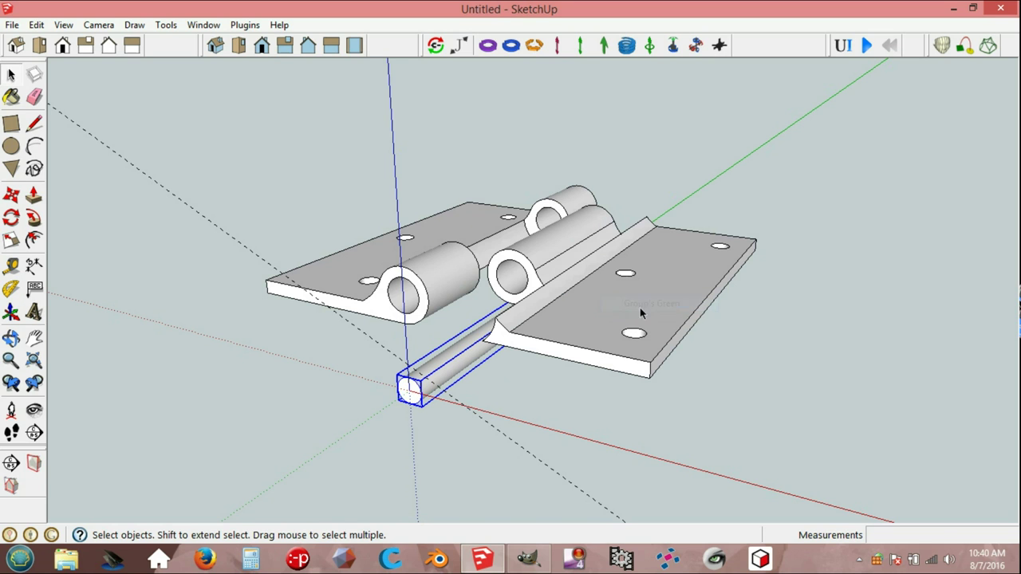
click(453, 400)
right_click(442, 385)
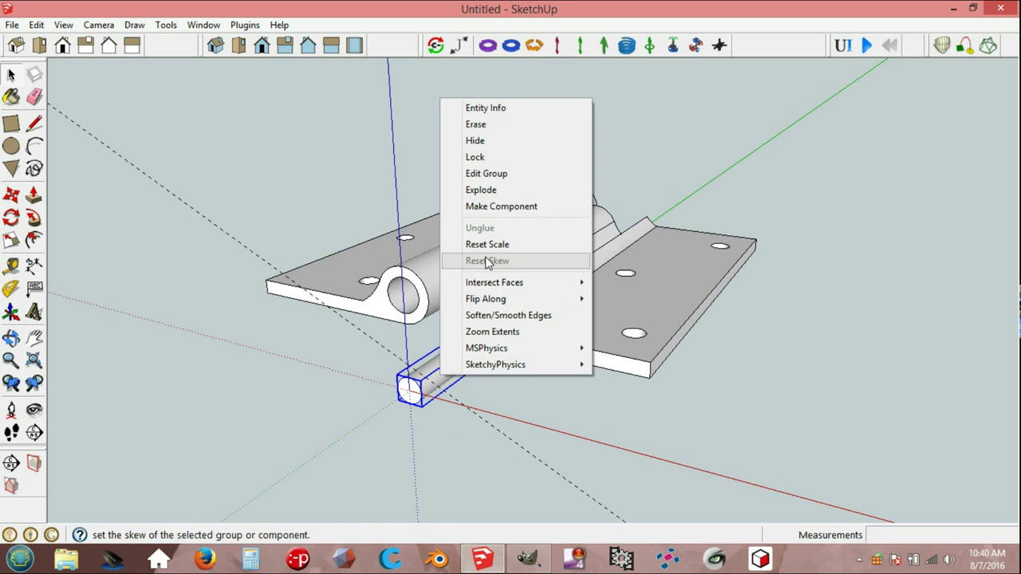
click(472, 190)
click(459, 430)
Start a circle centred on the pin's opposite end face.
scroll(408, 386, up, 2)
scroll(408, 387, up, 1)
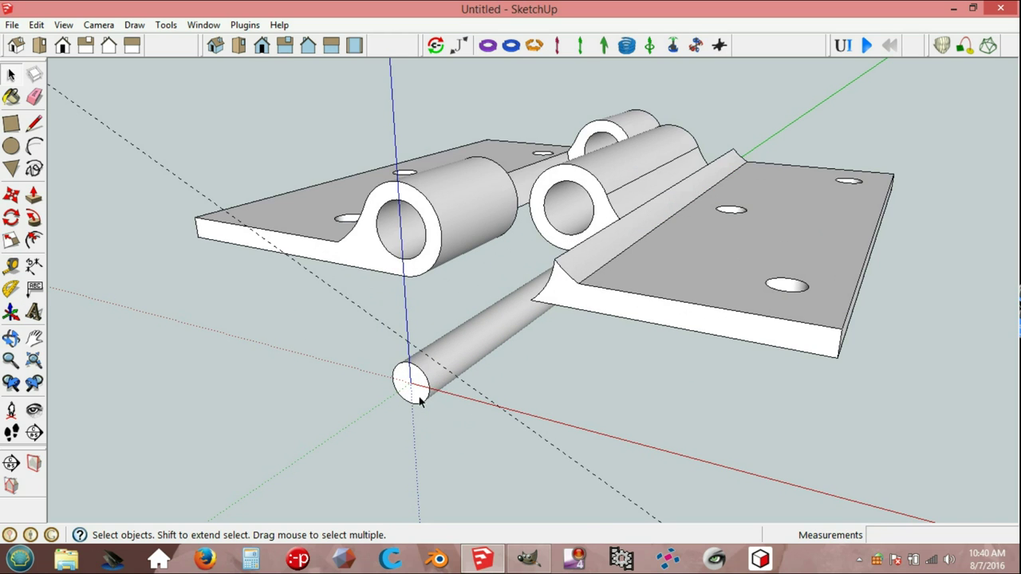
key(c)
click(410, 382)
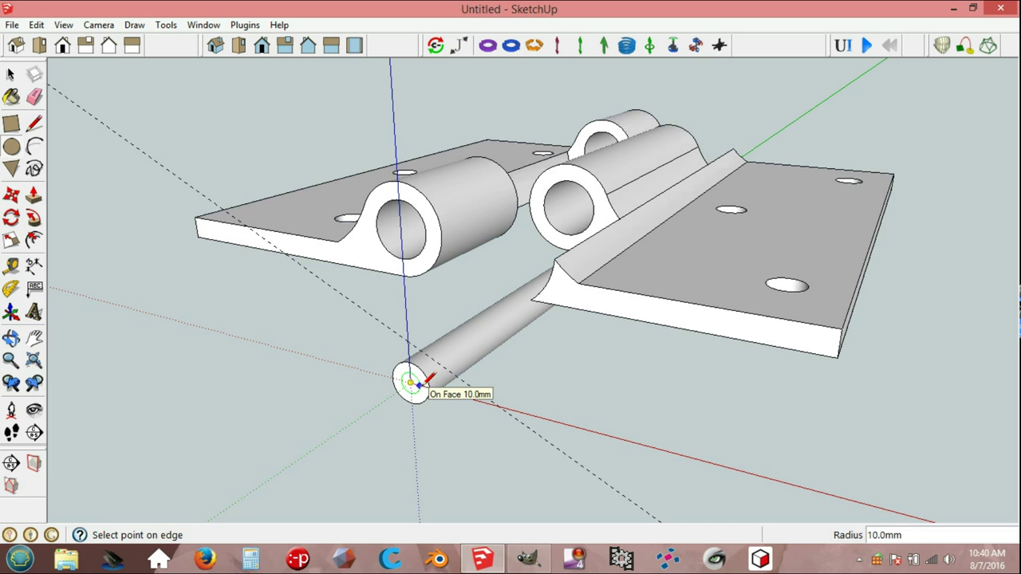
Finish the 10 mm radius circle on the pin's other end and push it 150 mm in.
click(421, 384)
key(space)
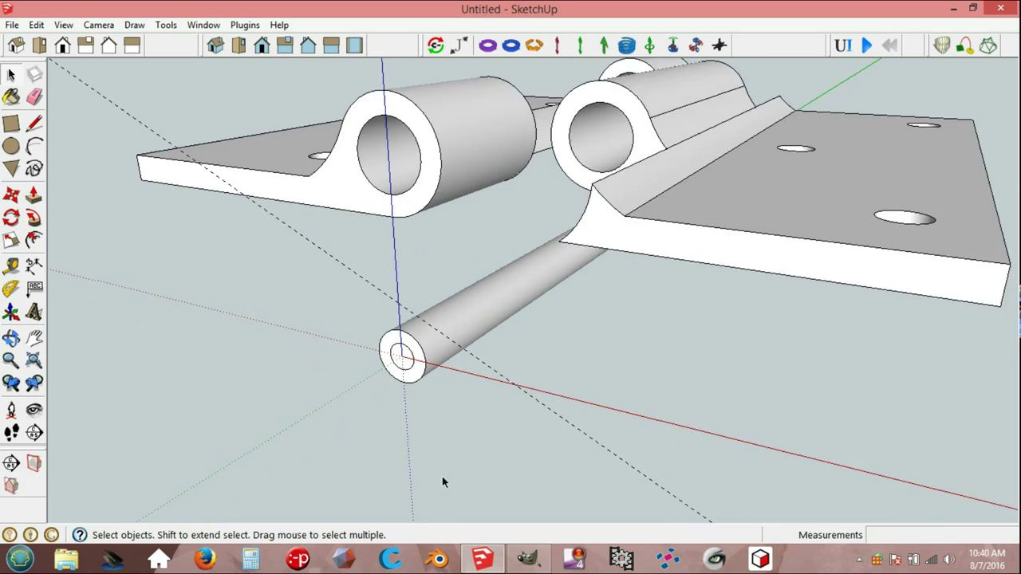
click(389, 292)
key(p)
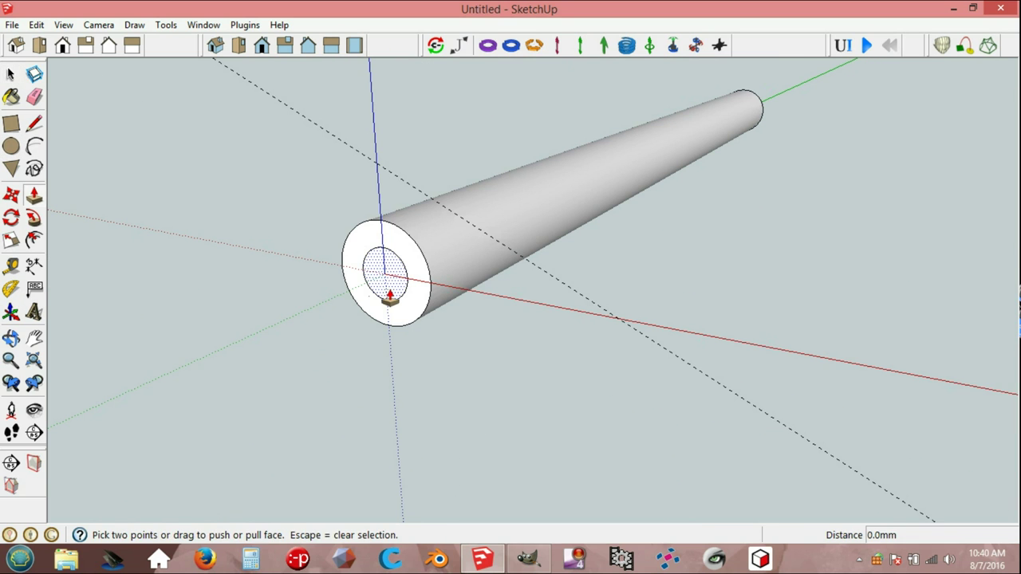
click(389, 292)
text(150)
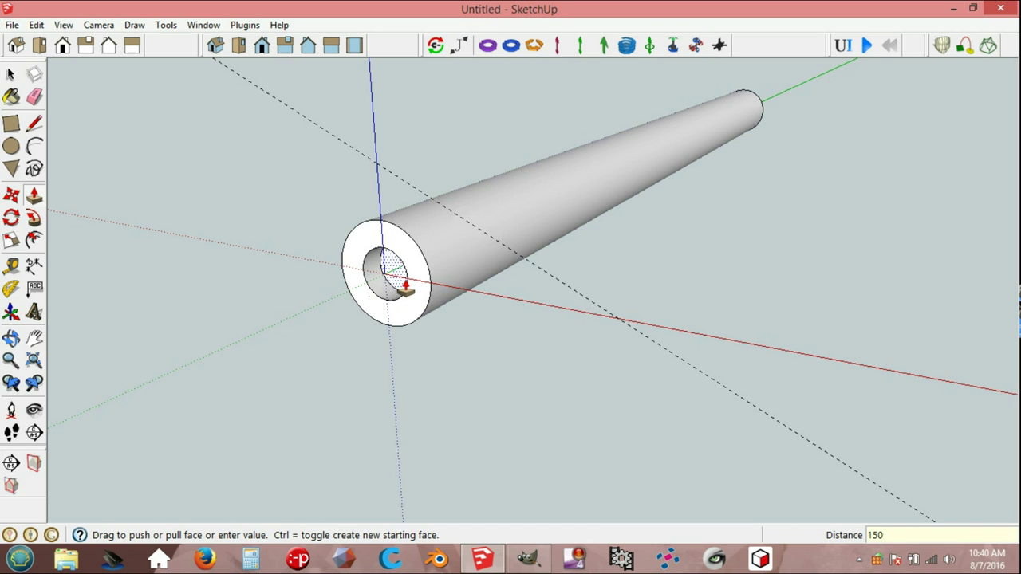
key(Return)
key(space)
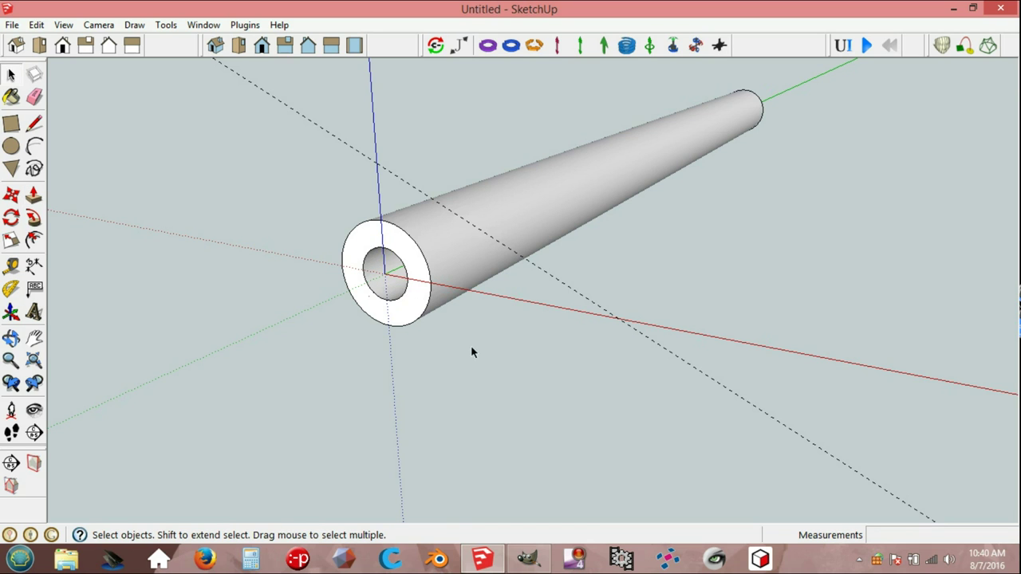
scroll(448, 308, down, 2)
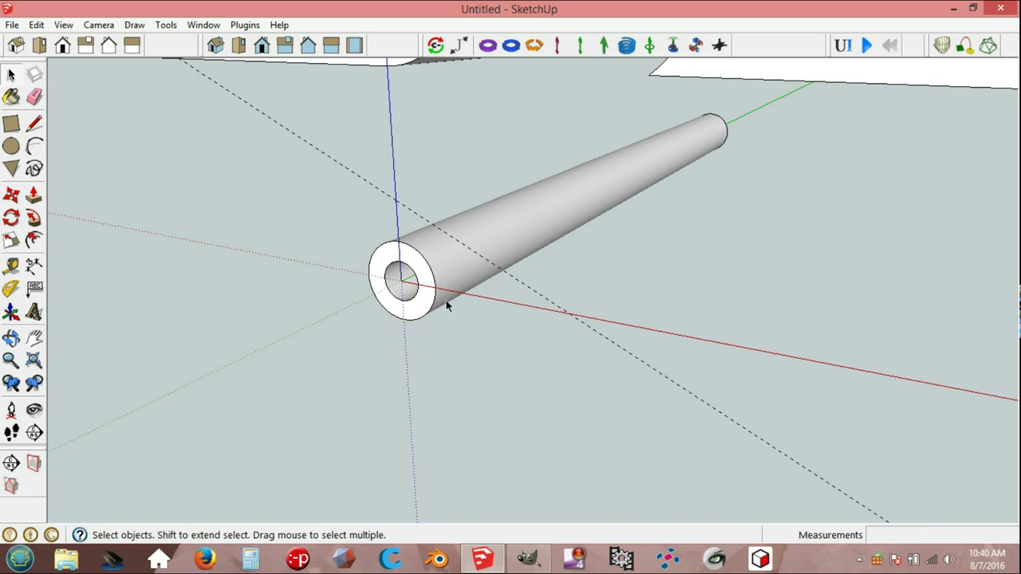
click(34, 338)
drag(276, 186, 360, 296)
Zoom, orbit and pan to frame both hinge leaves with the pin beneath them.
scroll(425, 289, down, 2)
scroll(425, 289, down, 2)
mouse_move(446, 154)
middle_down()
mouse_move(479, 216)
mouse_move(490, 163)
middle_up()
drag(485, 158, 486, 236)
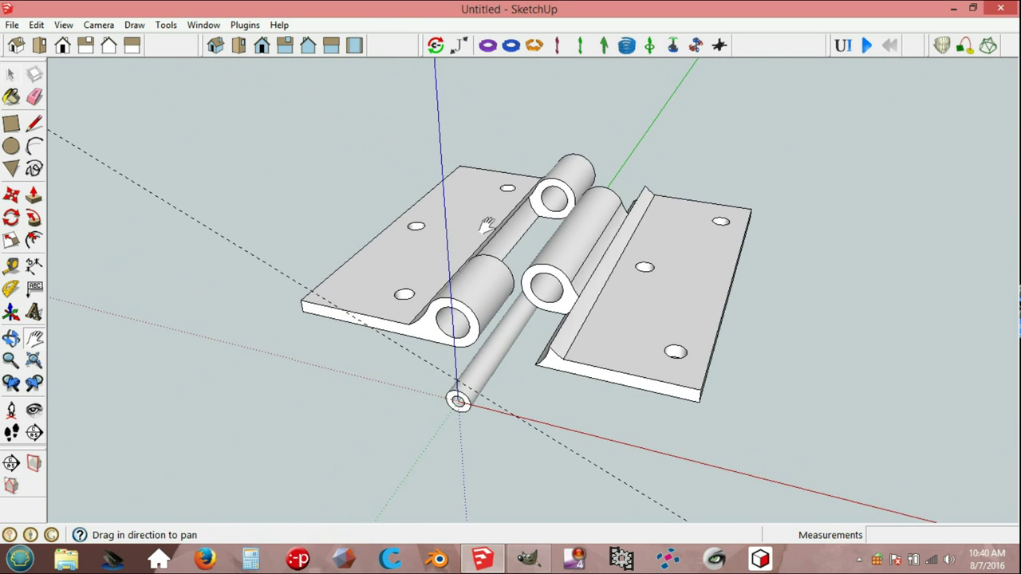
scroll(495, 255, up, 2)
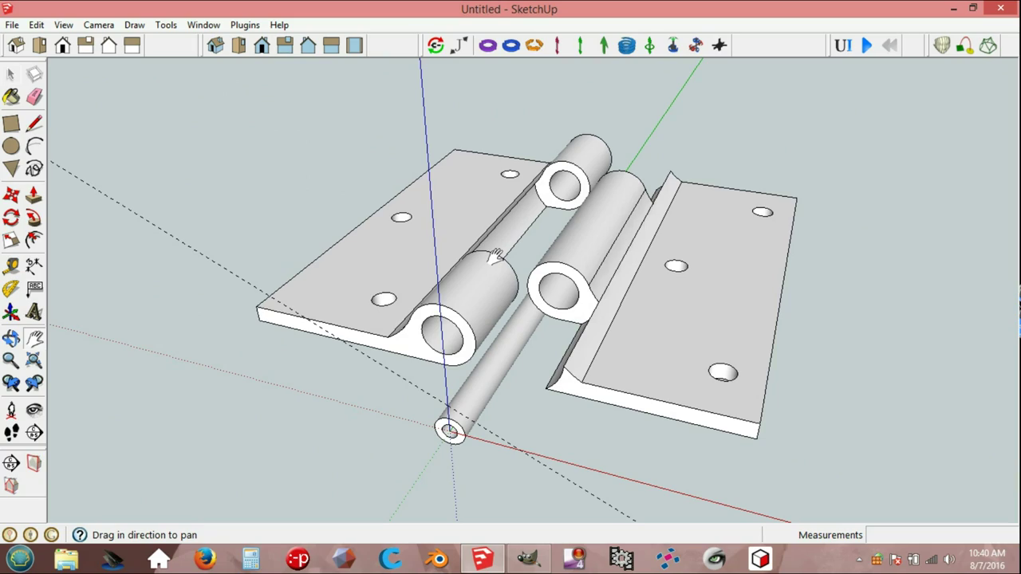